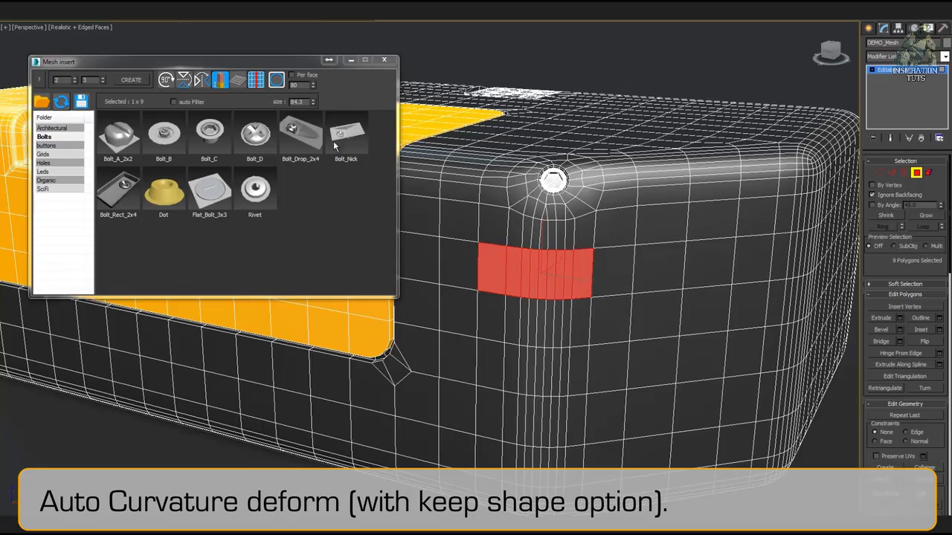
Insert a bolt from the Bolts folder onto the red-marked polygons of the rounded mesh.
{"action": "left_click", "coordinate": [333, 146]}
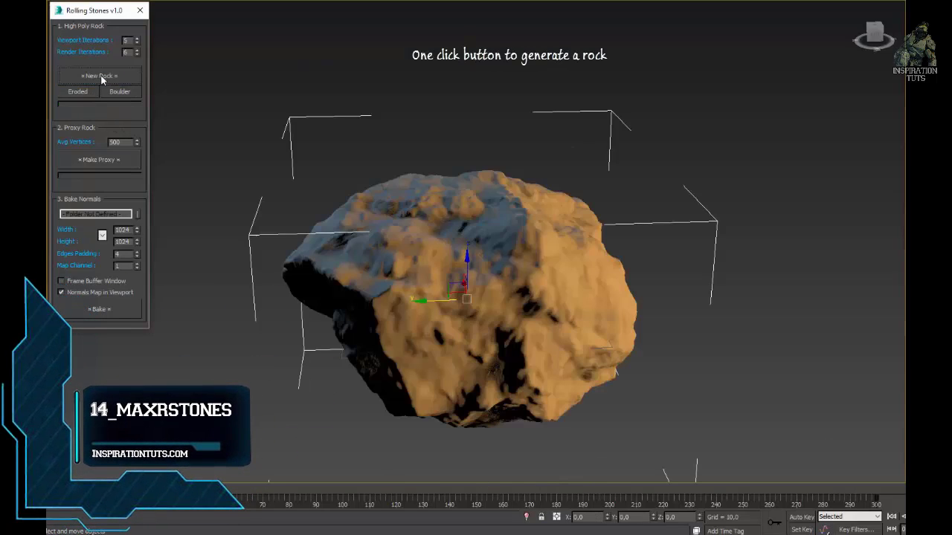
Lower the rock's Viewport Iterations step by step, then raise them back by one level.
{"action": "scroll", "coordinate": [216, 152], "scroll_direction": "down", "scroll_amount": 3}
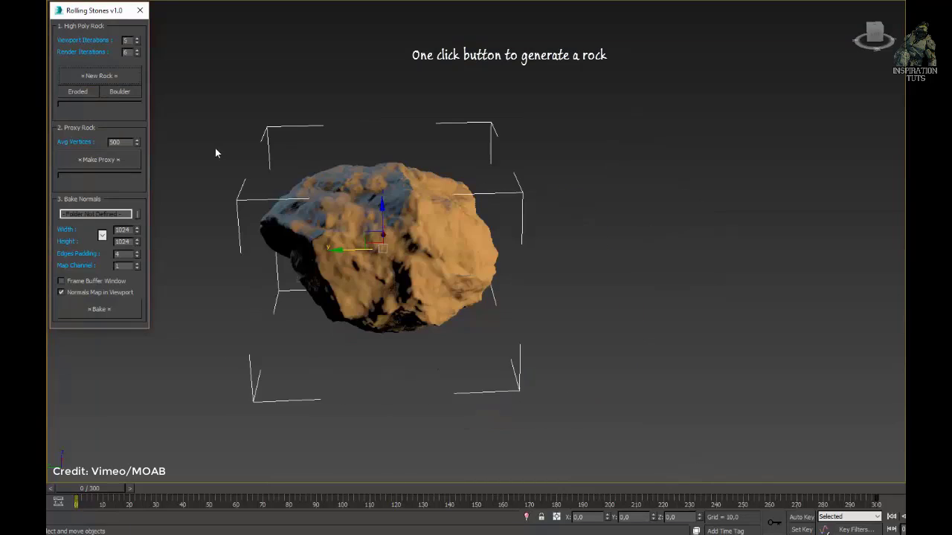
{"action": "middle_click_drag", "start_coordinate": [543, 353], "coordinate": [617, 349], "text": "alt"}
{"action": "left_click", "coordinate": [137, 43]}
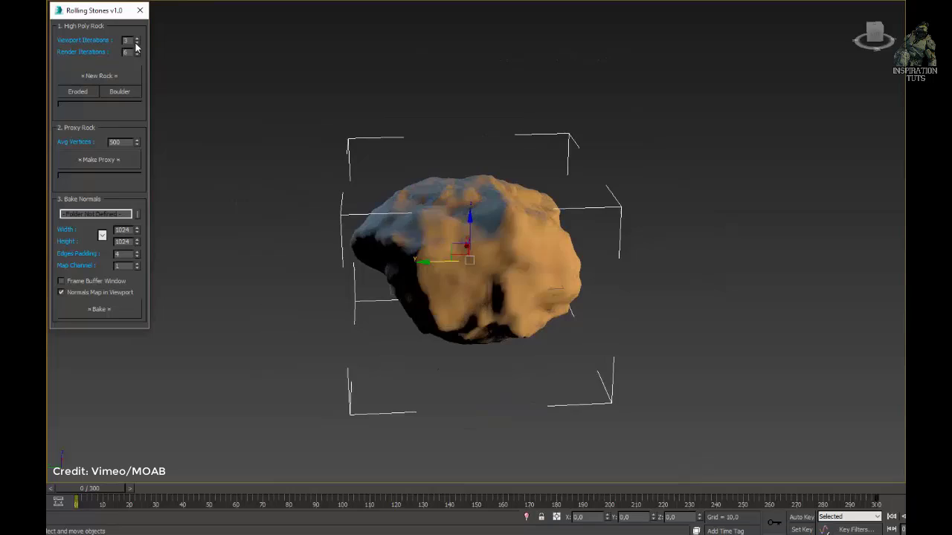
{"action": "left_click", "coordinate": [137, 43]}
{"action": "left_click", "coordinate": [137, 43]}
{"action": "left_click", "coordinate": [137, 43]}
{"action": "left_click", "coordinate": [136, 41]}
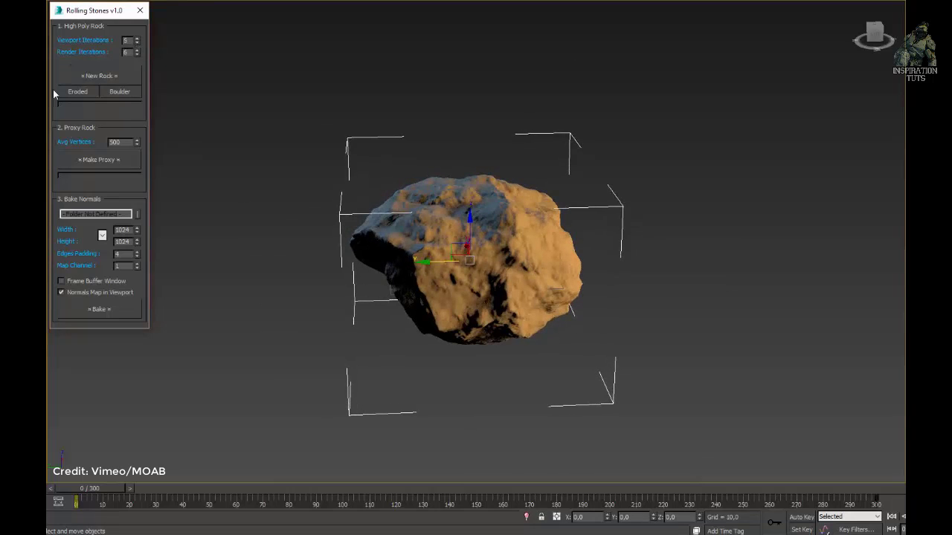
Regenerate the rock repeatedly into new Eroded shapes.
{"action": "left_click", "coordinate": [78, 92]}
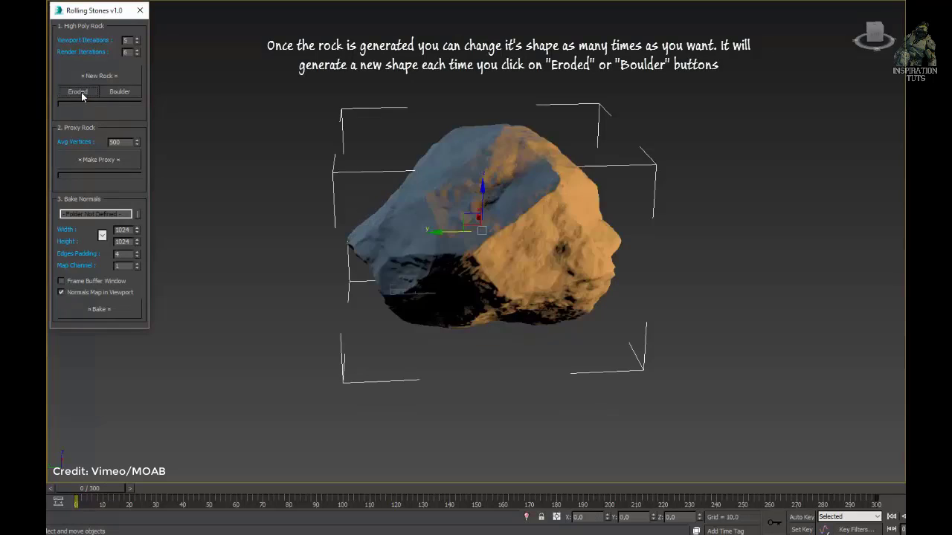
{"action": "left_click", "coordinate": [78, 91]}
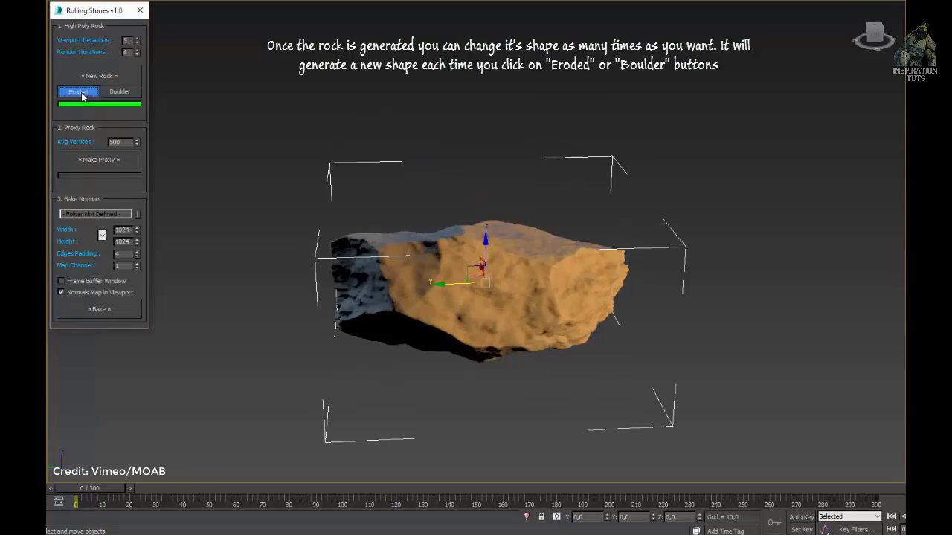
{"action": "left_click", "coordinate": [82, 94]}
{"action": "left_click", "coordinate": [82, 94]}
{"action": "left_click", "coordinate": [82, 95]}
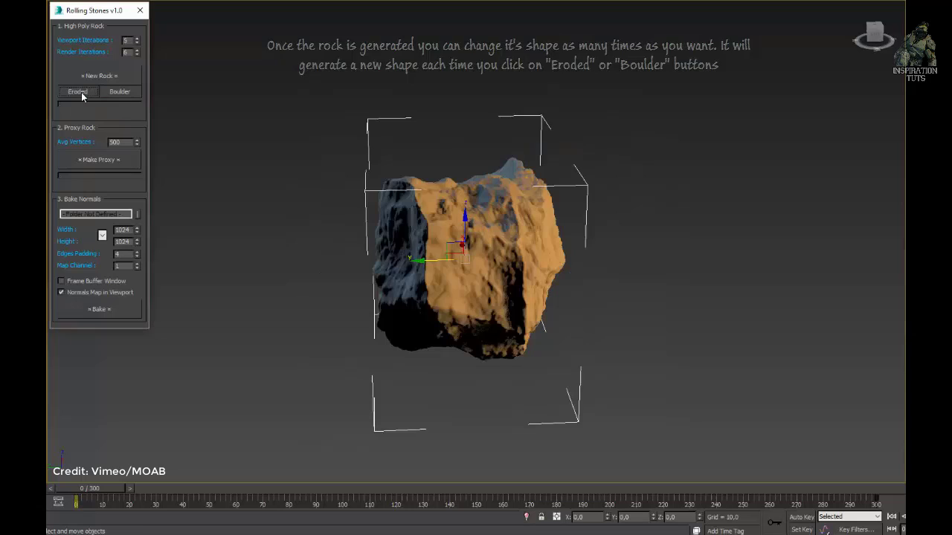
{"action": "left_click", "coordinate": [78, 92]}
{"action": "left_click", "coordinate": [78, 91]}
{"action": "left_click", "coordinate": [81, 95]}
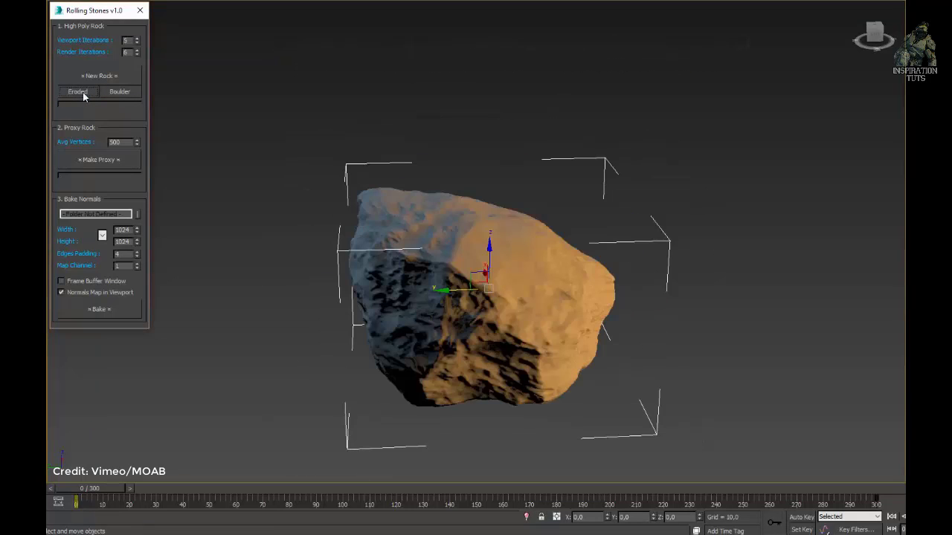
Regenerate the rock twice as a Boulder and preview its baked normal map.
{"action": "left_click", "coordinate": [117, 93]}
{"action": "left_click", "coordinate": [118, 93]}
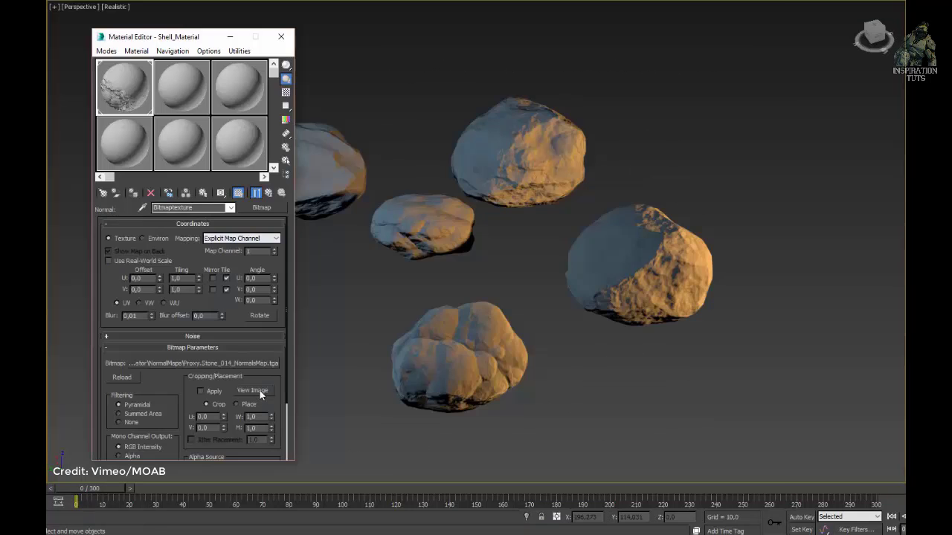
{"action": "left_click", "coordinate": [253, 390]}
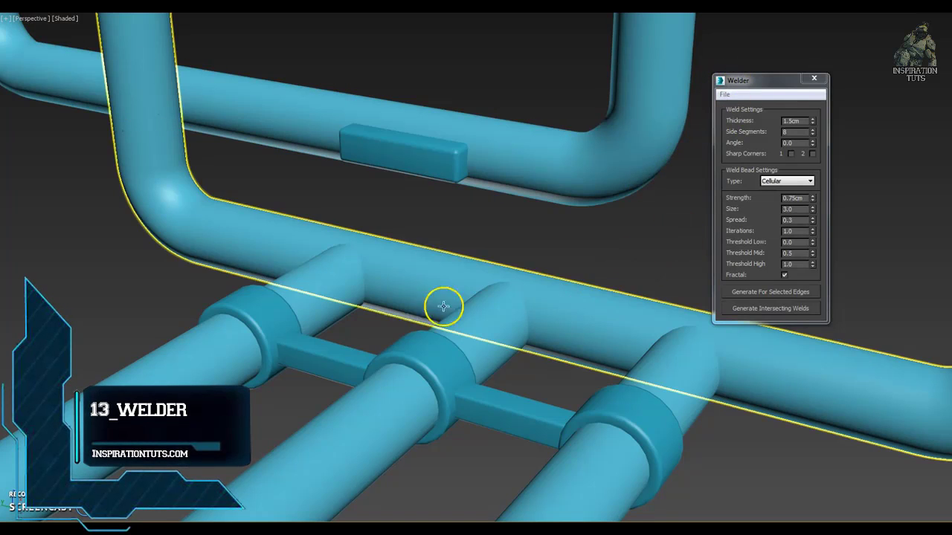
Generate weld beads at the three pipe intersections and where the sleeves meet the pipes.
{"action": "middle_click_drag", "start_coordinate": [520, 281], "coordinate": [527, 270], "text": "alt"}
{"action": "left_click", "coordinate": [493, 297]}
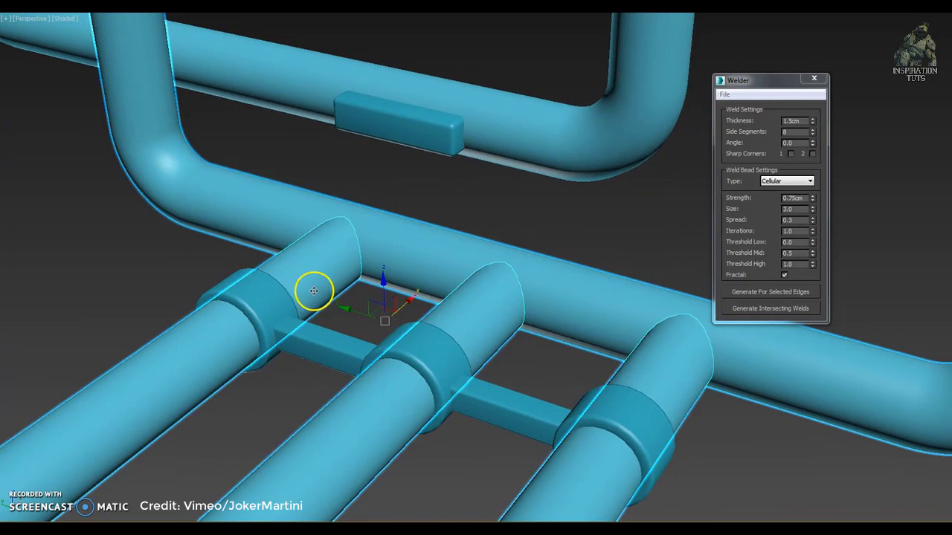
{"action": "left_click", "coordinate": [796, 307]}
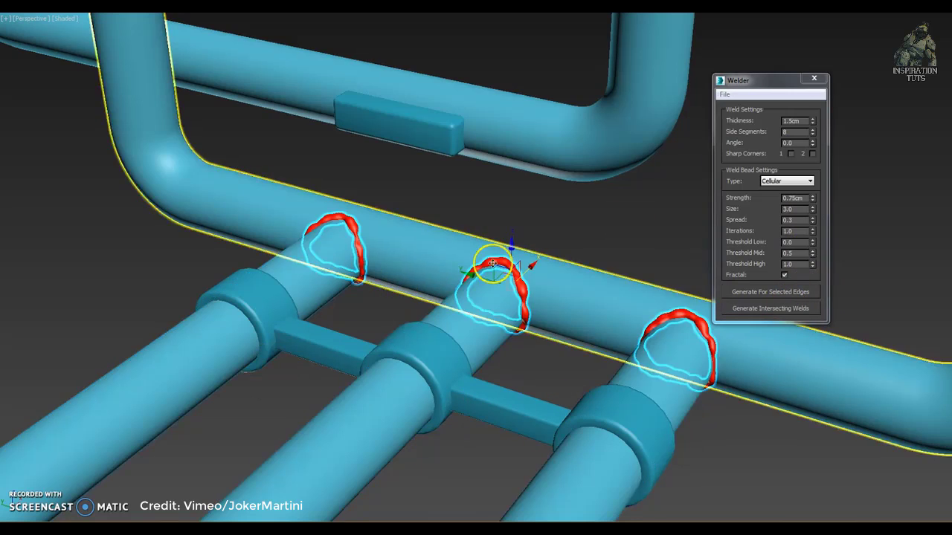
{"action": "left_click", "coordinate": [285, 280]}
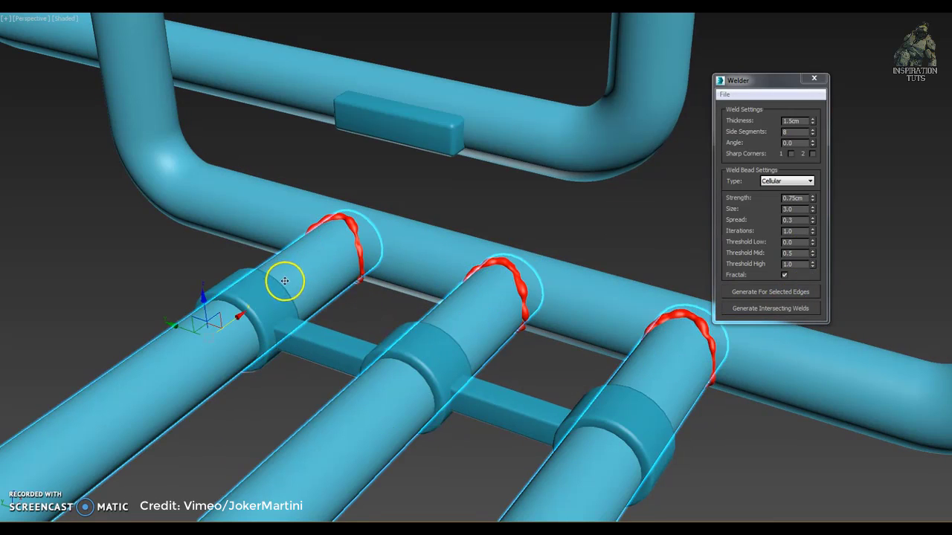
{"action": "left_click", "coordinate": [736, 309]}
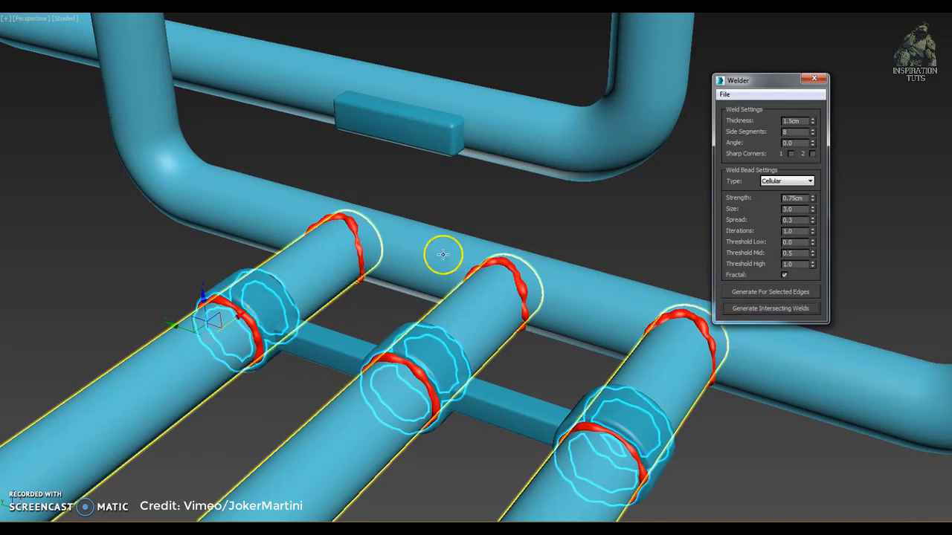
Weld the middle sleeve joints and around the box on the top pipe.
{"action": "left_click", "coordinate": [255, 297]}
{"action": "left_click", "coordinate": [436, 350], "text": "ctrl"}
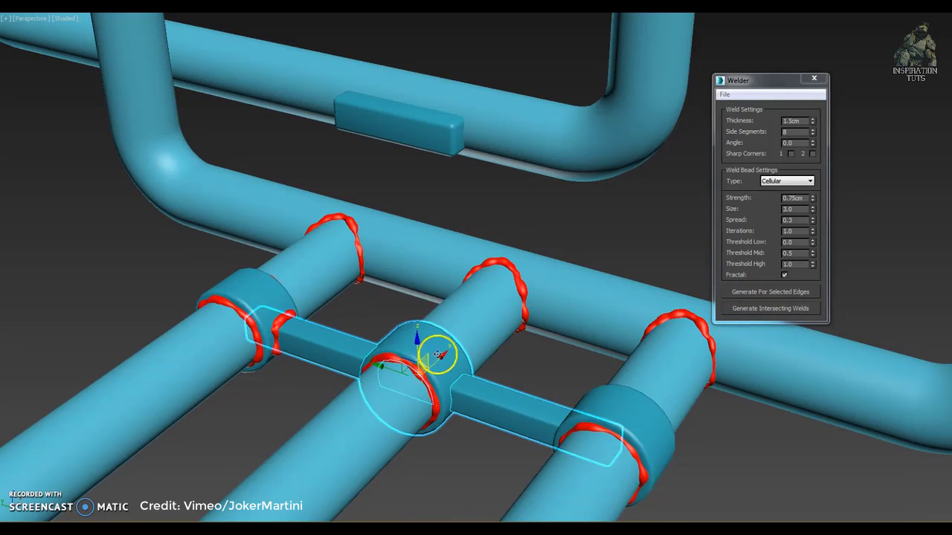
{"action": "left_click", "coordinate": [762, 308]}
{"action": "left_click", "coordinate": [487, 123]}
{"action": "left_click", "coordinate": [770, 307]}
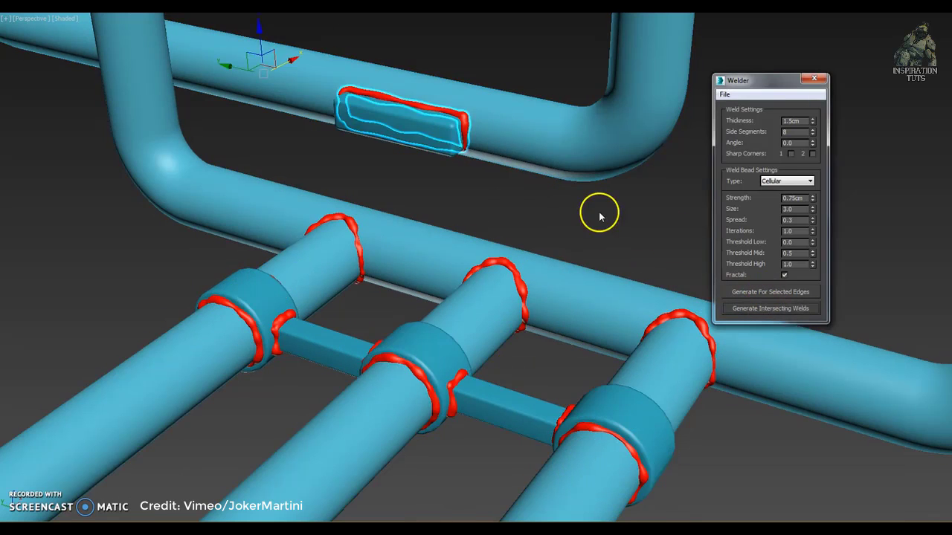
Thicken the weld beads to 1.7cm.
{"action": "middle_click_drag", "start_coordinate": [472, 195], "coordinate": [482, 204]}
{"action": "left_click", "coordinate": [536, 296]}
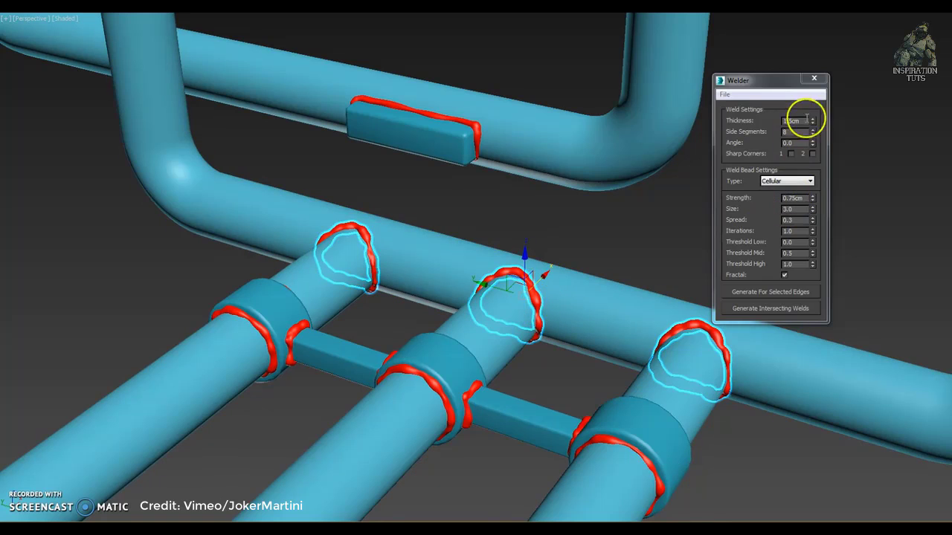
{"action": "left_click_drag", "start_coordinate": [812, 121], "coordinate": [811, 159]}
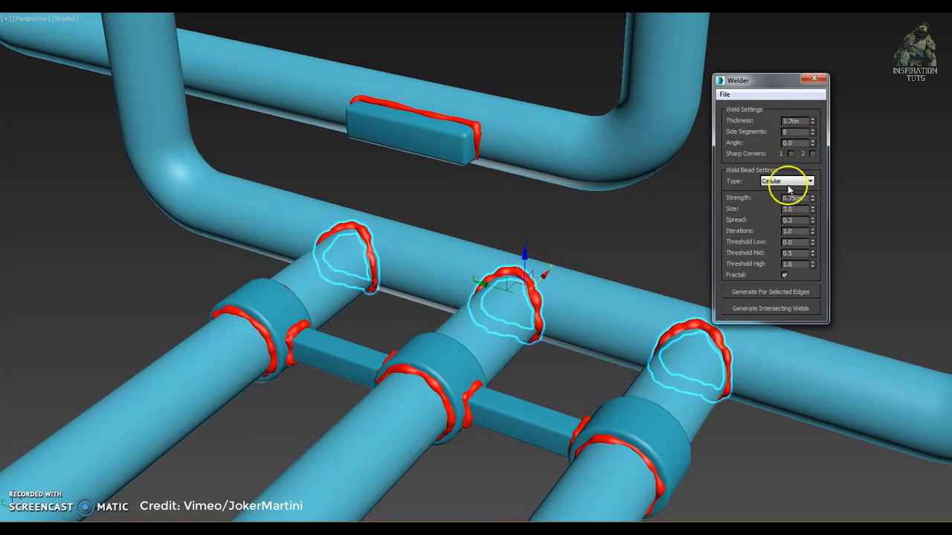
Draw a new weld ring on the long horizontal pipe, with mesh edges shown.
{"action": "left_click", "coordinate": [583, 308]}
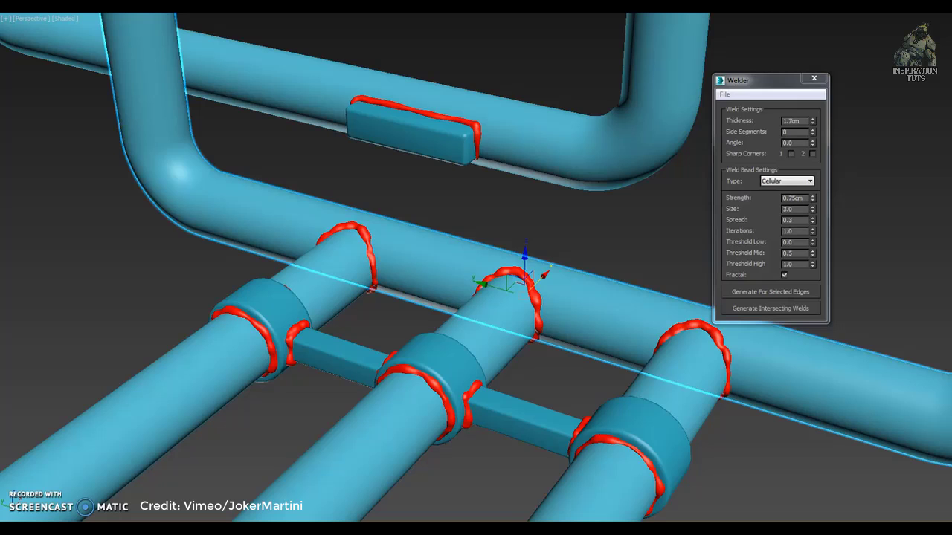
{"action": "left_click", "coordinate": [597, 301]}
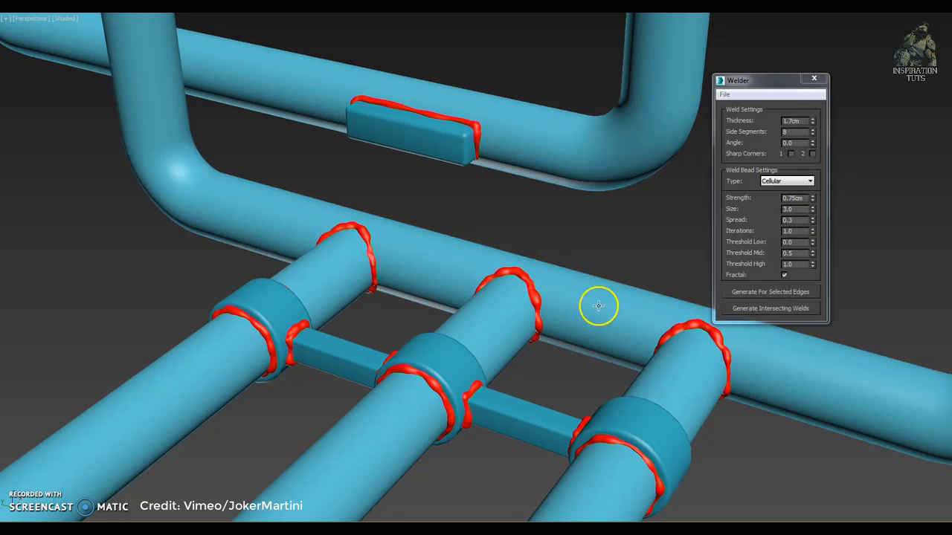
{"action": "key", "text": "F4"}
{"action": "key", "text": "F4"}
{"action": "left_click", "coordinate": [781, 299]}
{"action": "left_click", "coordinate": [583, 345]}
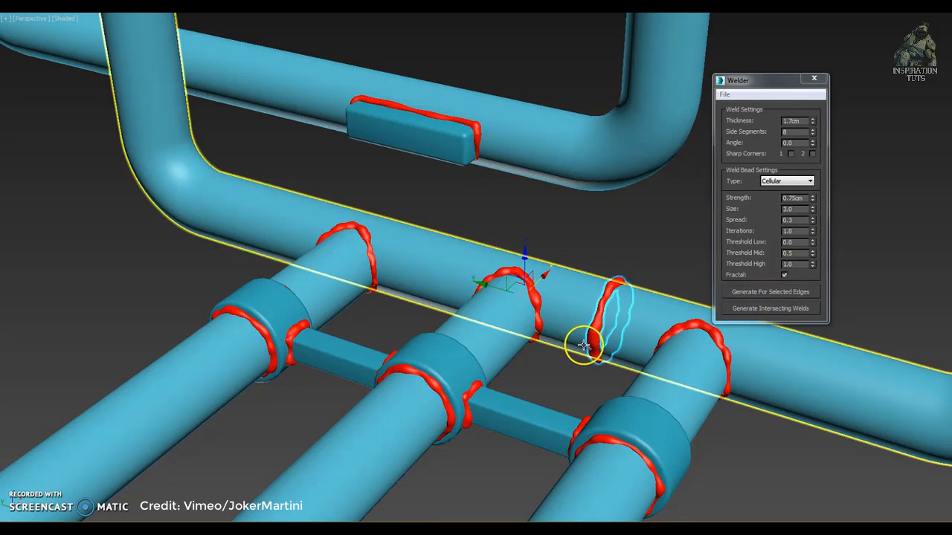
{"action": "left_click", "coordinate": [561, 313]}
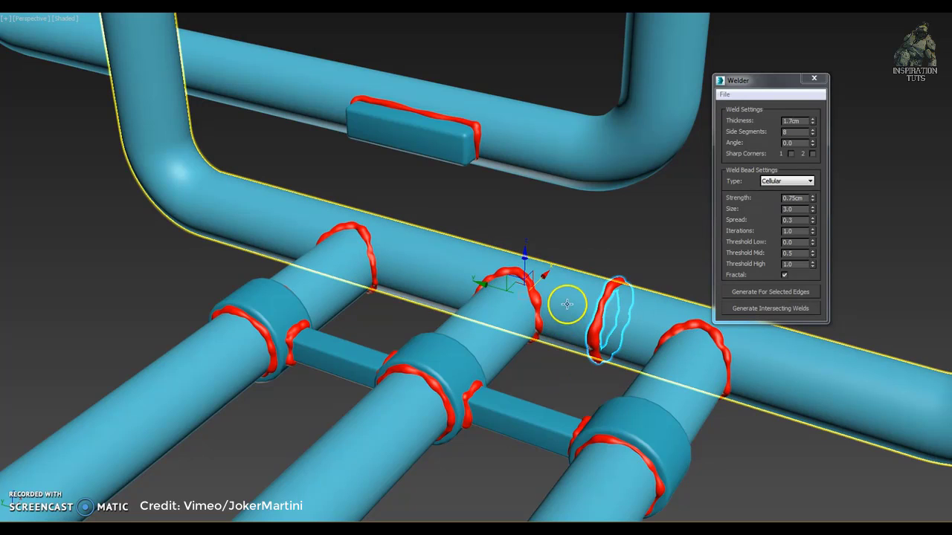
{"action": "left_click", "coordinate": [725, 94]}
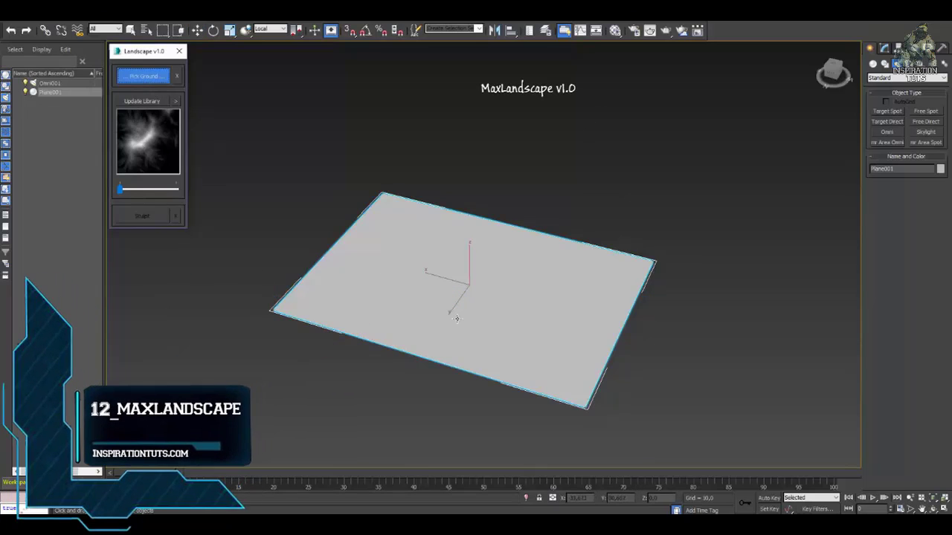
Sculpt Plane001 with a library terrain map, raising, rotating ~16° and shrinking it into central spikes.
{"action": "left_click_drag", "start_coordinate": [121, 189], "coordinate": [152, 189]}
{"action": "left_click", "coordinate": [142, 215]}
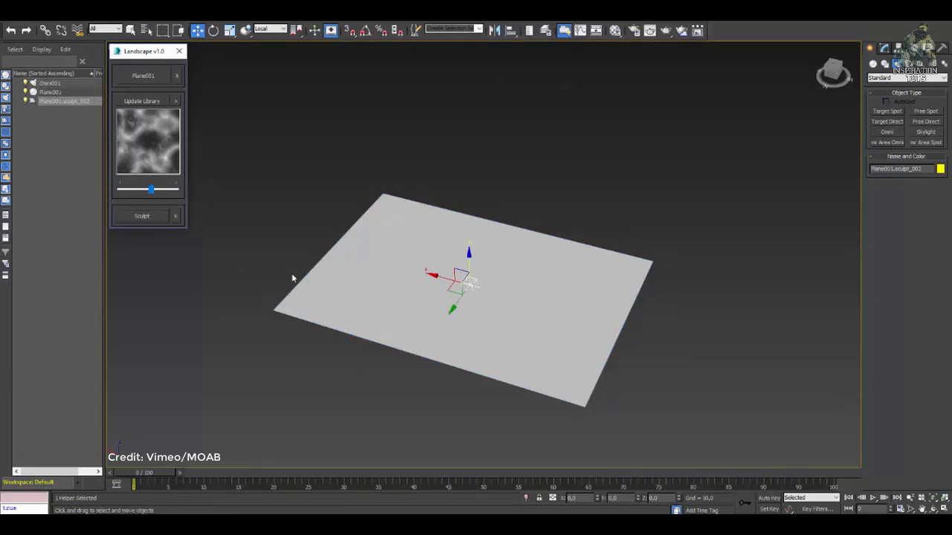
{"action": "mouse_move", "coordinate": [467, 260]}
{"action": "left_mouse_down"}
{"action": "mouse_move", "coordinate": [467, 169]}
{"action": "mouse_move", "coordinate": [469, 290]}
{"action": "mouse_move", "coordinate": [461, 187]}
{"action": "left_mouse_up"}
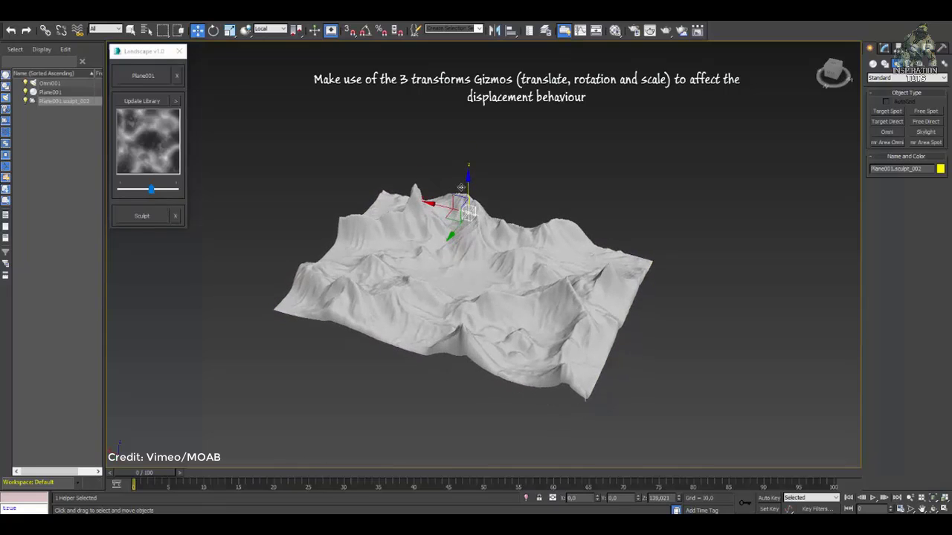
{"action": "mouse_move", "coordinate": [475, 251]}
{"action": "left_mouse_down"}
{"action": "mouse_move", "coordinate": [483, 248]}
{"action": "mouse_move", "coordinate": [446, 236]}
{"action": "mouse_move", "coordinate": [447, 218]}
{"action": "mouse_move", "coordinate": [459, 245]}
{"action": "left_mouse_up"}
{"action": "right_click", "coordinate": [465, 216]}
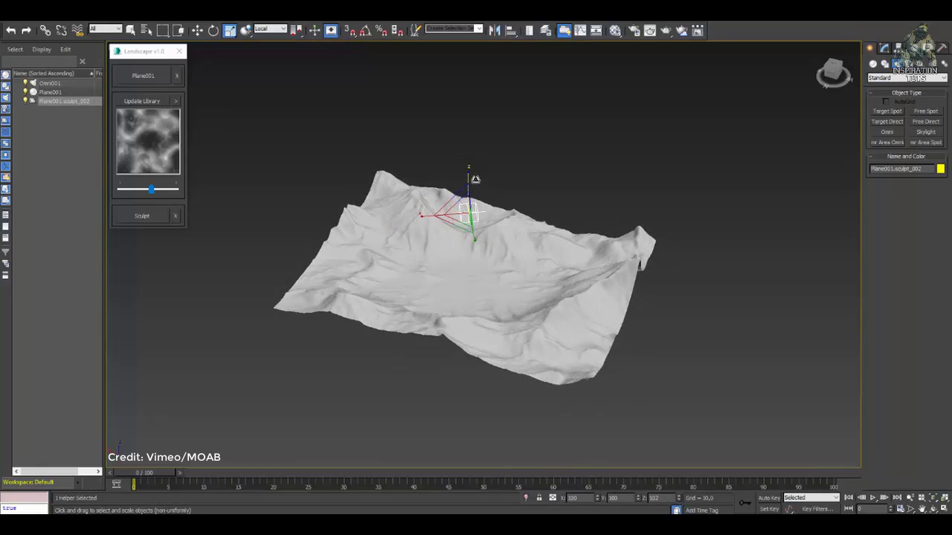
{"action": "left_click_drag", "start_coordinate": [439, 221], "coordinate": [461, 146]}
Turn on the sculpt helper's displacement mask and open its gradient for editing.
{"action": "left_click", "coordinate": [883, 48]}
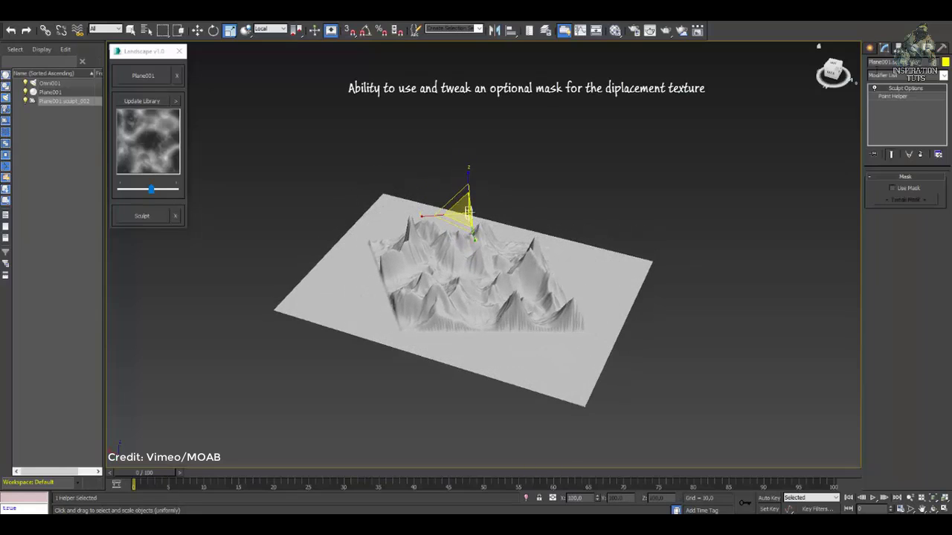
{"action": "left_click", "coordinate": [893, 188]}
{"action": "left_click", "coordinate": [893, 188]}
{"action": "left_click", "coordinate": [893, 188]}
{"action": "left_click", "coordinate": [893, 188]}
{"action": "left_click", "coordinate": [893, 188]}
{"action": "left_click", "coordinate": [897, 200]}
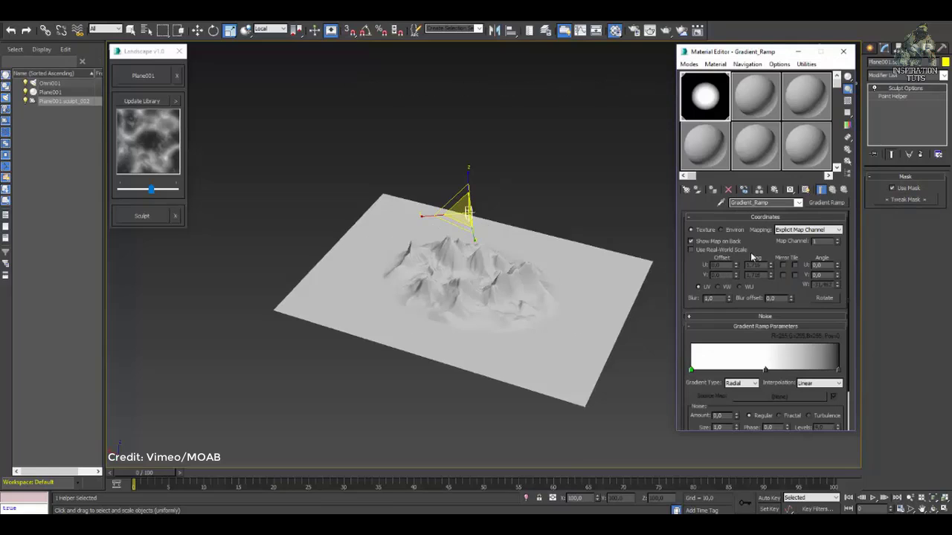
Set the gradient to Ease Out, recolour the start flag, and add a middle flag at 47.
{"action": "left_click_drag", "start_coordinate": [732, 370], "coordinate": [769, 368]}
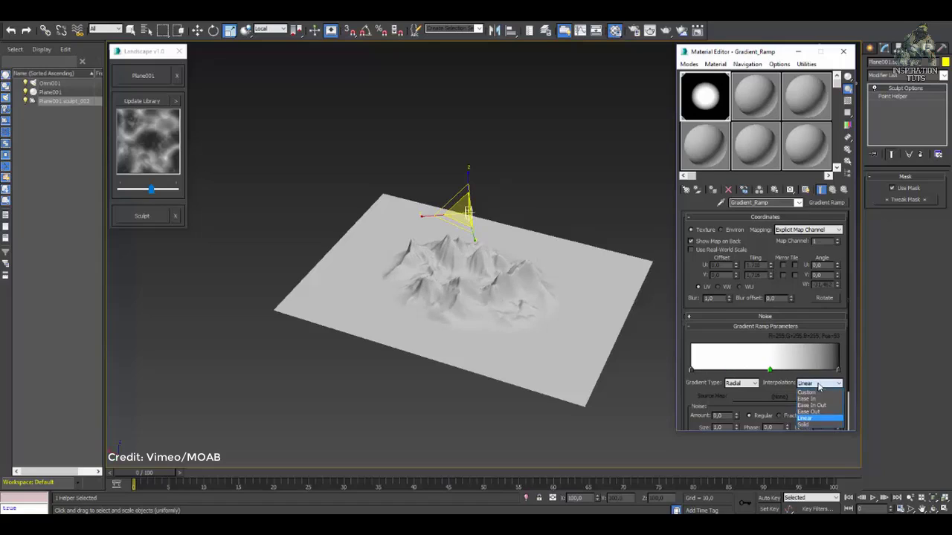
{"action": "left_click", "coordinate": [809, 405]}
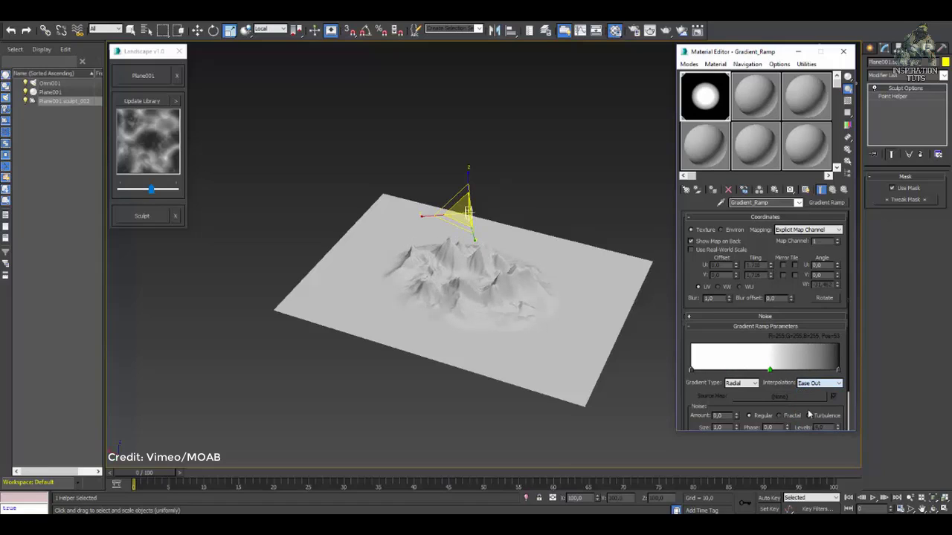
{"action": "double_click", "coordinate": [691, 371]}
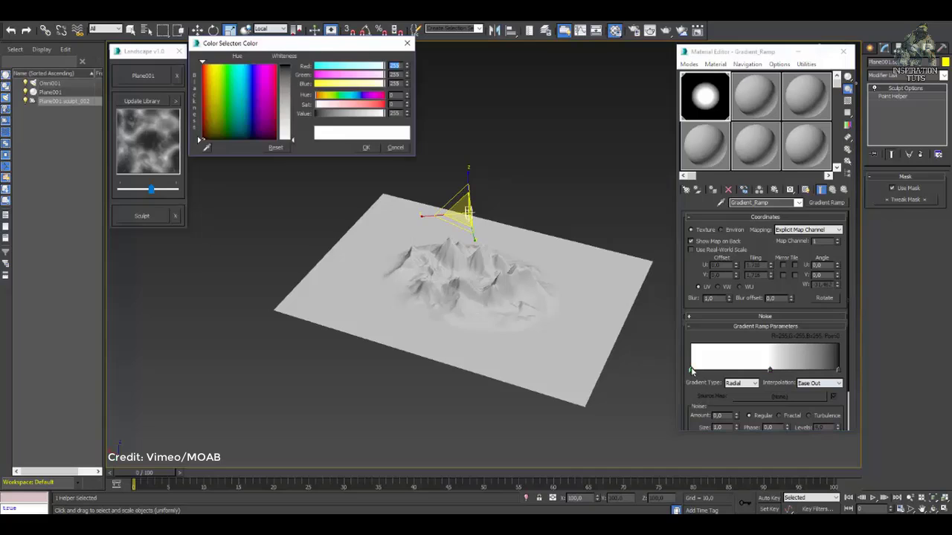
{"action": "left_click", "coordinate": [367, 148]}
{"action": "mouse_move", "coordinate": [769, 370]}
{"action": "left_mouse_down"}
{"action": "mouse_move", "coordinate": [786, 372]}
{"action": "mouse_move", "coordinate": [760, 370]}
{"action": "left_mouse_up"}
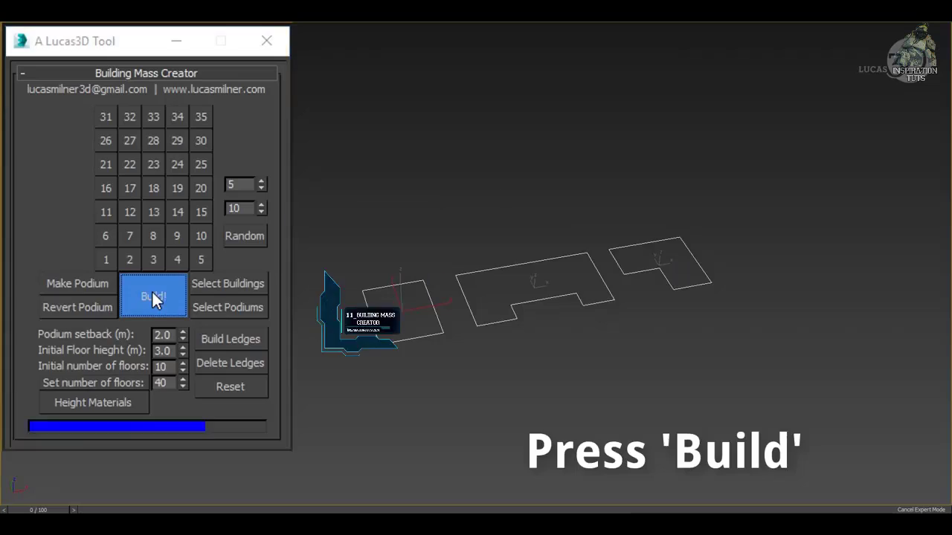
Build masses from the footprints, set the height range, and randomize their heights twice.
{"action": "left_click", "coordinate": [154, 296]}
{"action": "left_click", "coordinate": [159, 235]}
{"action": "left_click", "coordinate": [154, 189]}
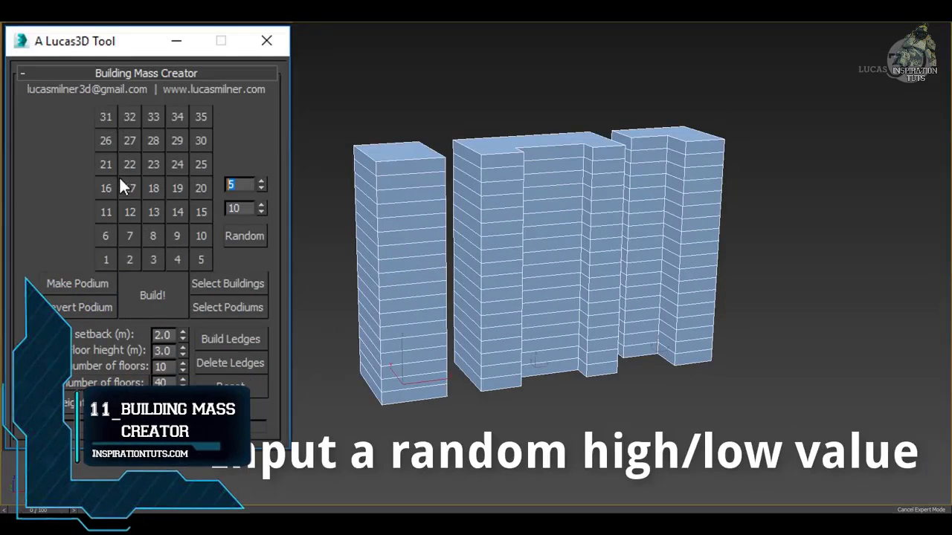
{"action": "left_click", "coordinate": [253, 230]}
{"action": "left_click", "coordinate": [253, 231]}
Add podiums under all three buildings, floor ledges, and height-based colours.
{"action": "left_click", "coordinate": [65, 288]}
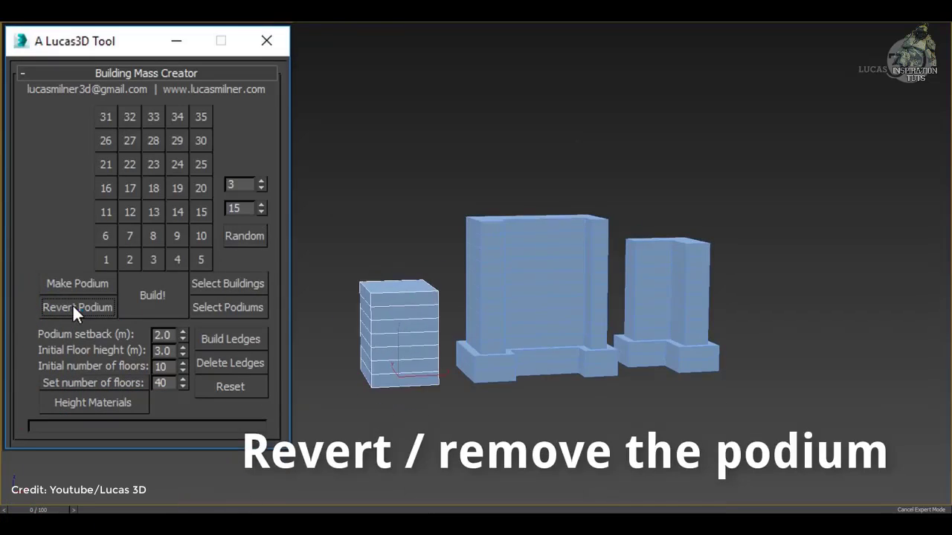
{"action": "left_click", "coordinate": [72, 304]}
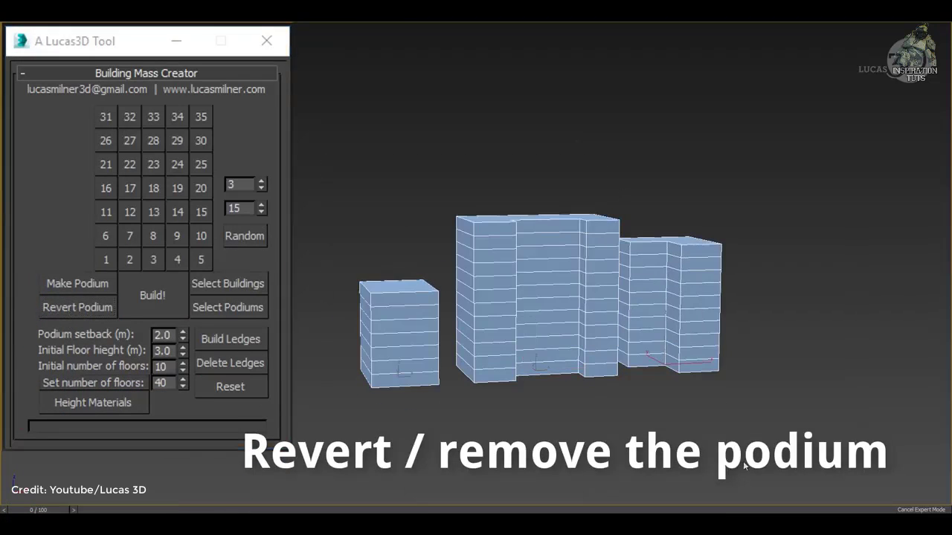
{"action": "left_click", "coordinate": [74, 282]}
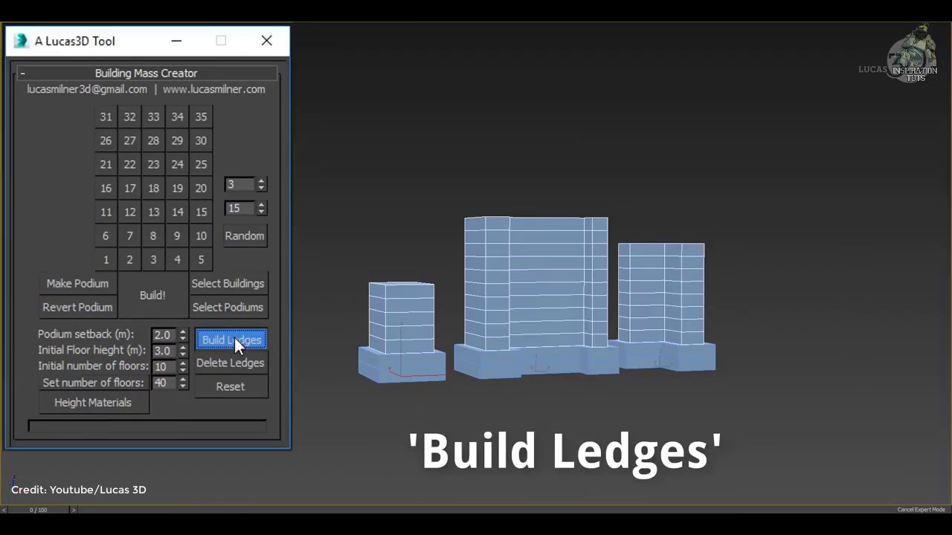
{"action": "left_click", "coordinate": [230, 339]}
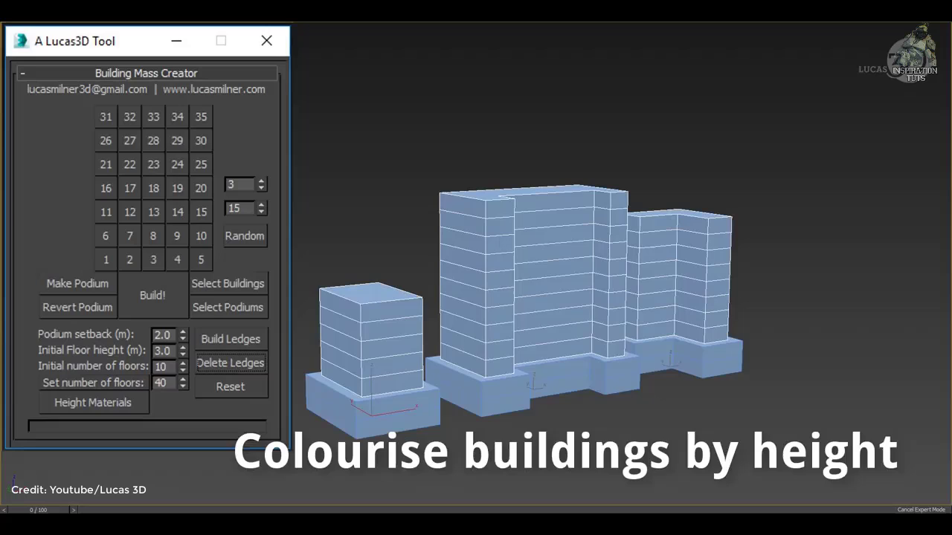
{"action": "left_click", "coordinate": [93, 402]}
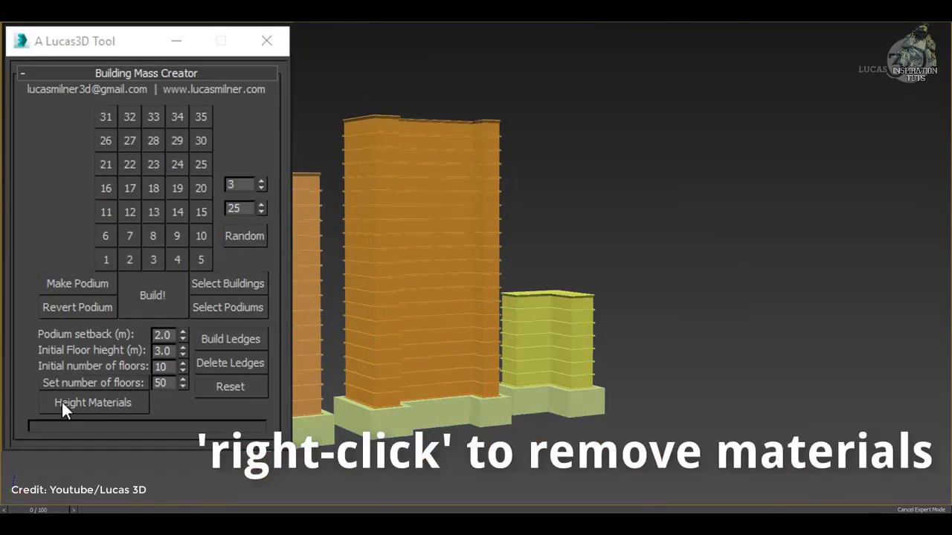
Remove the height colours and podiums, reset the buildings, and rebuild them.
{"action": "right_click", "coordinate": [63, 406]}
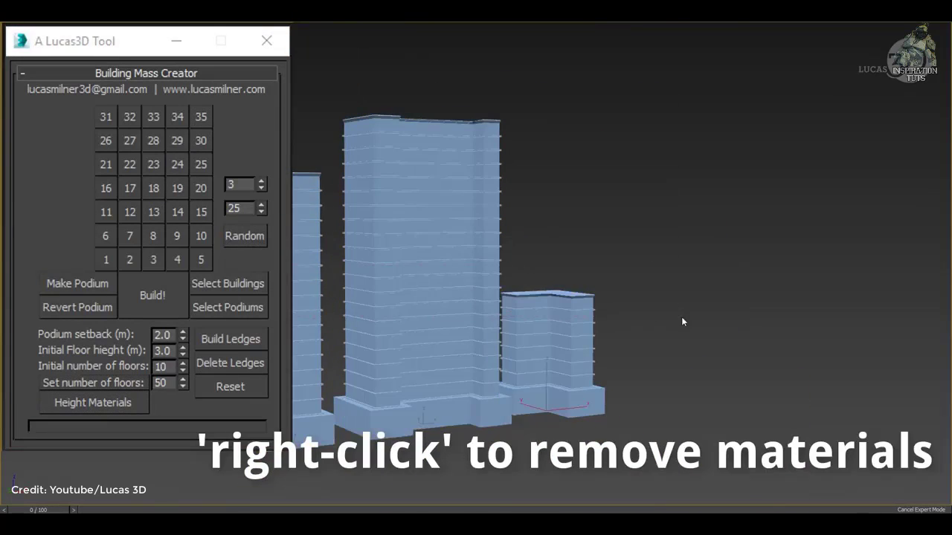
{"action": "left_click", "coordinate": [91, 309]}
{"action": "left_click", "coordinate": [230, 387]}
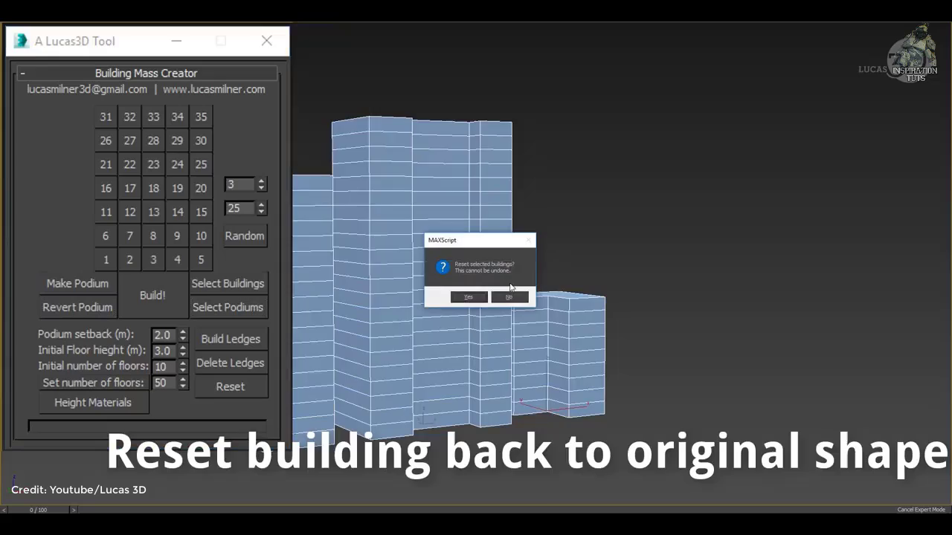
{"action": "left_click", "coordinate": [465, 296]}
{"action": "left_click", "coordinate": [153, 295]}
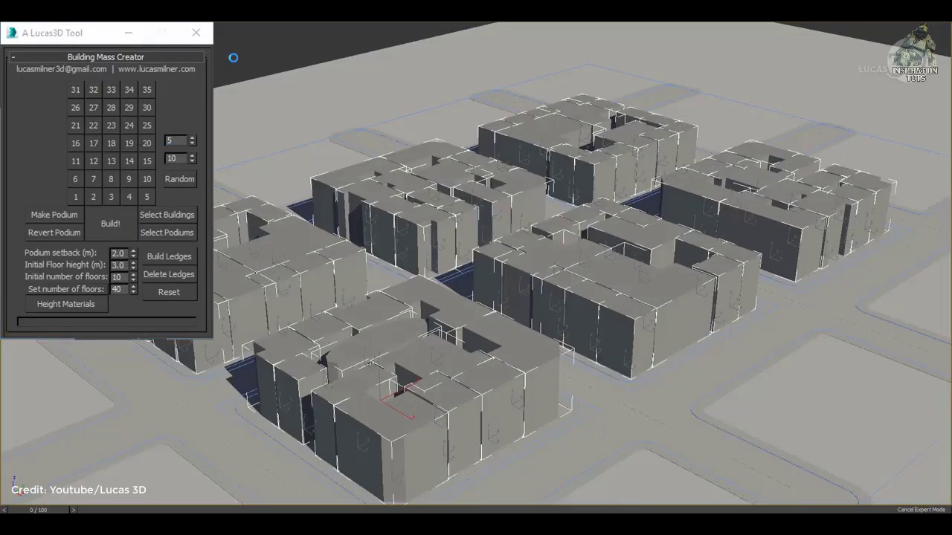
Generate much taller buildings across the city block footprints and add floor ledges.
{"action": "left_click", "coordinate": [187, 182]}
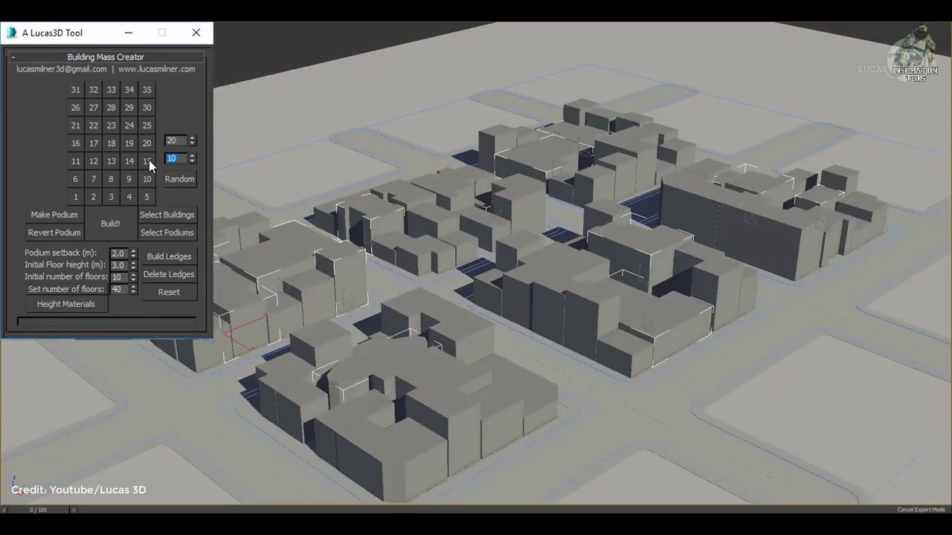
{"action": "left_click", "coordinate": [147, 160]}
{"action": "left_click", "coordinate": [112, 142]}
{"action": "left_click", "coordinate": [111, 178]}
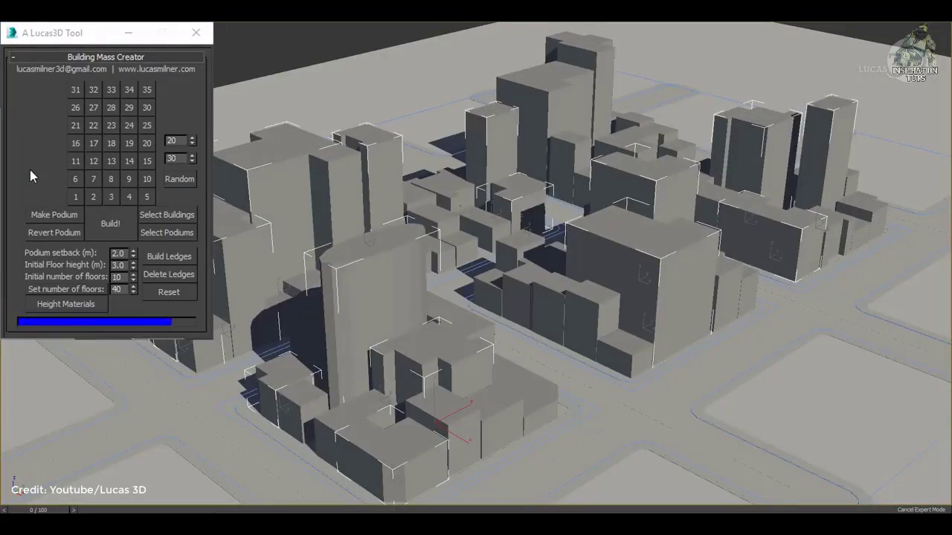
{"action": "left_click", "coordinate": [181, 259]}
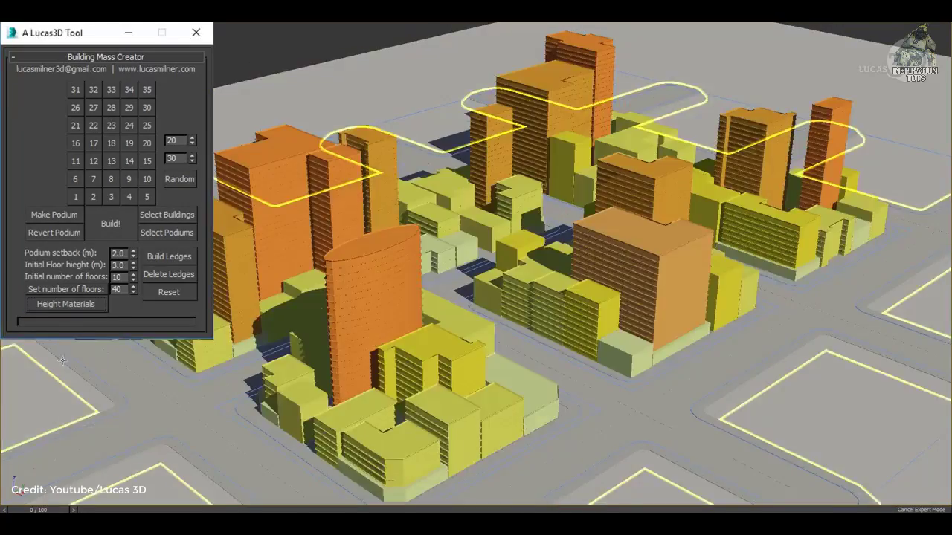
{"action": "left_click", "coordinate": [179, 258]}
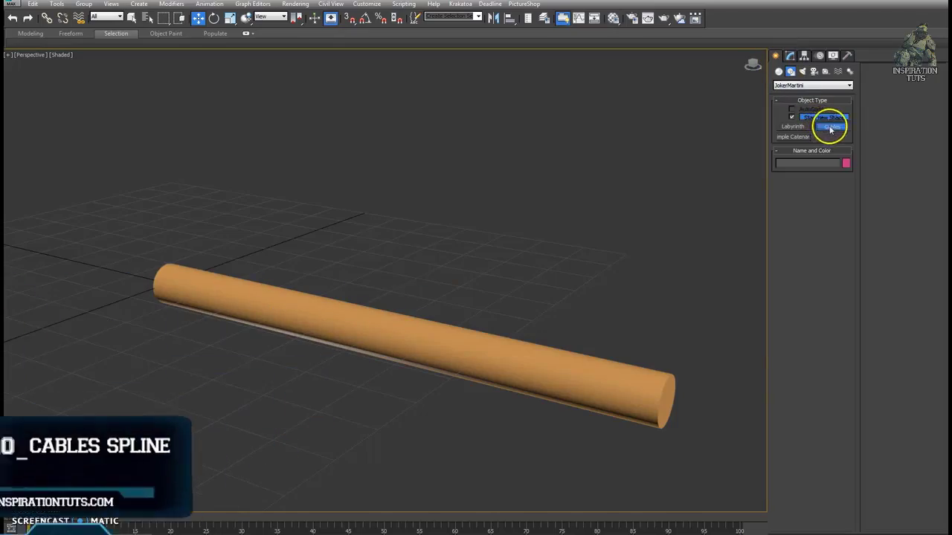
Draw a CableSpline around the orange cylinder and tighten its coil radius.
{"action": "left_click_drag", "start_coordinate": [680, 340], "coordinate": [362, 334]}
{"action": "right_click", "coordinate": [363, 335]}
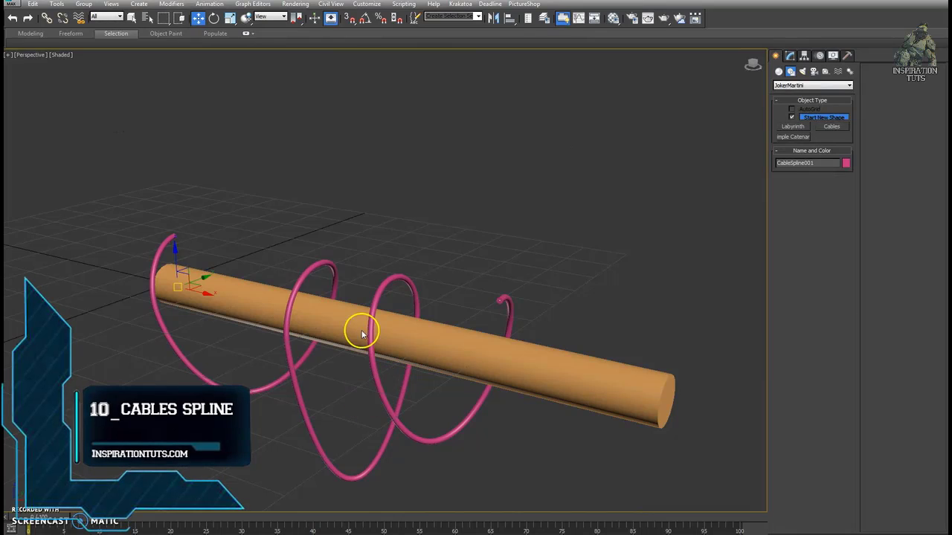
{"action": "left_click", "coordinate": [790, 58]}
{"action": "scroll", "coordinate": [559, 453], "scroll_direction": "up", "scroll_amount": 2}
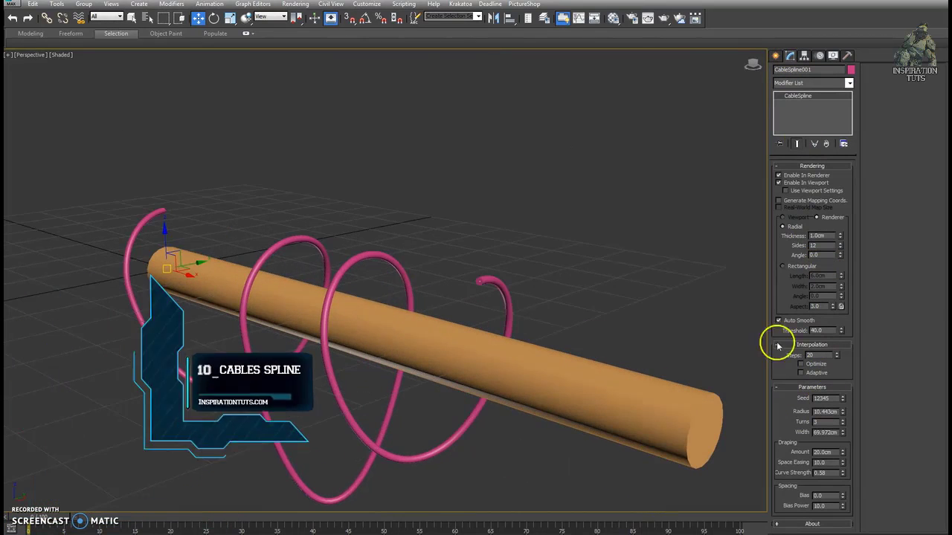
{"action": "left_click_drag", "start_coordinate": [842, 411], "coordinate": [841, 440]}
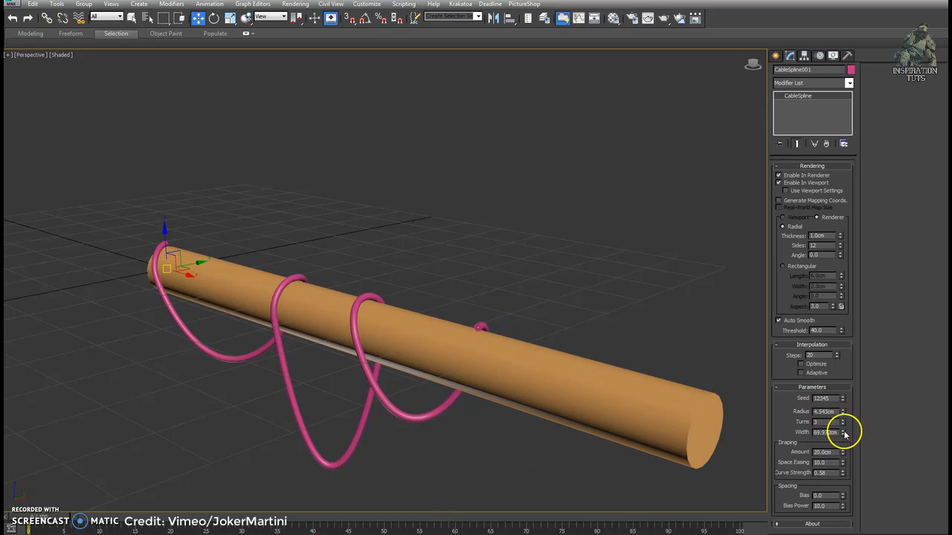
Spread the coils wider along the cylinder and set Turns to 5.
{"action": "left_click_drag", "start_coordinate": [843, 434], "coordinate": [693, 334]}
{"action": "left_click_drag", "start_coordinate": [841, 422], "coordinate": [613, 452]}
{"action": "type", "text": "5"}
{"action": "key", "text": "Return"}
Make the loops drape shallower, adjust Space Easing, and reset Bias to 0.
{"action": "left_click_drag", "start_coordinate": [843, 463], "coordinate": [842, 507]}
{"action": "left_click_drag", "start_coordinate": [843, 462], "coordinate": [831, 428]}
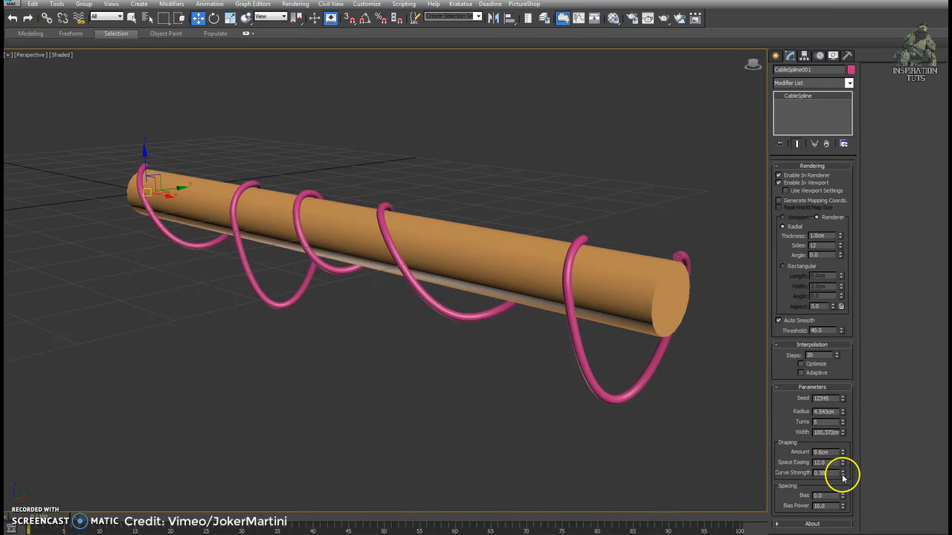
{"action": "left_click_drag", "start_coordinate": [844, 478], "coordinate": [844, 503]}
{"action": "right_click", "coordinate": [843, 502]}
Randomize the loop Seed twice and thicken the cable to 1.52cm.
{"action": "middle_click_drag", "start_coordinate": [524, 361], "coordinate": [585, 362], "text": "alt"}
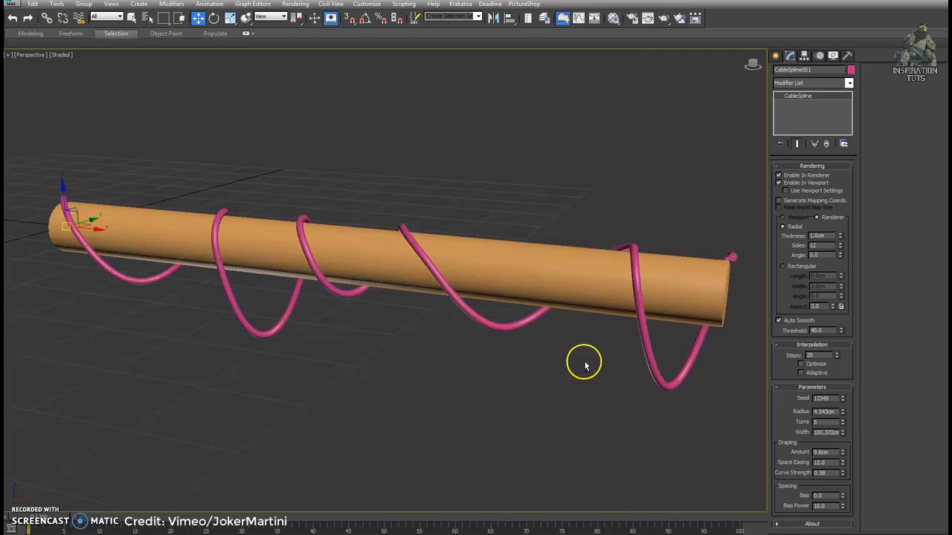
{"action": "left_click", "coordinate": [843, 400]}
{"action": "left_click", "coordinate": [843, 401]}
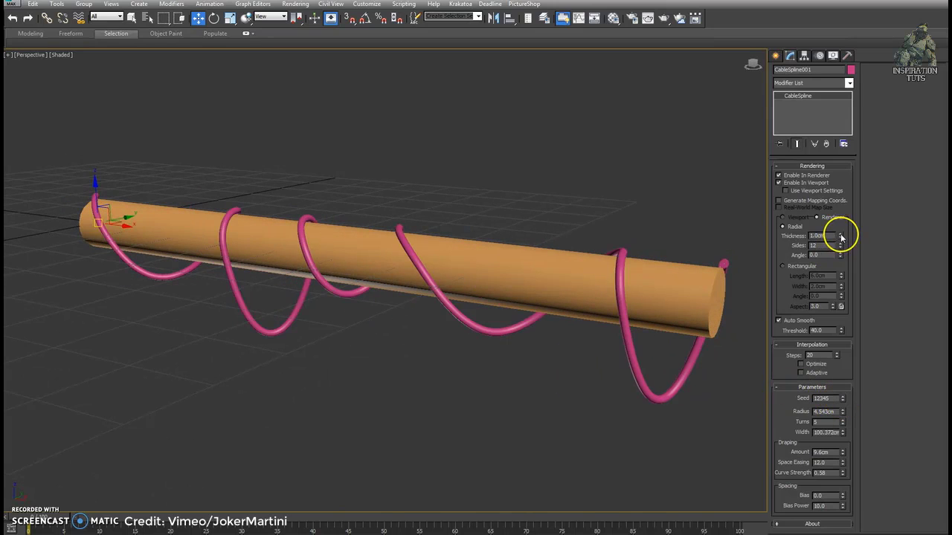
{"action": "left_click_drag", "start_coordinate": [841, 236], "coordinate": [839, 209]}
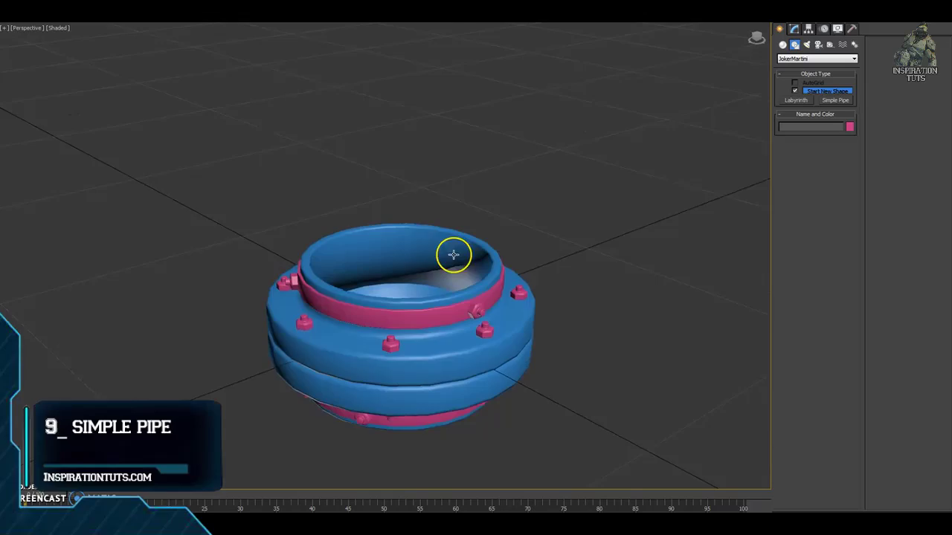
Reset the pipe spline's segments to one in the Modify panel.
{"action": "scroll", "coordinate": [452, 255], "scroll_direction": "down", "scroll_amount": 5}
{"action": "scroll", "coordinate": [357, 438], "scroll_direction": "down", "scroll_amount": 3}
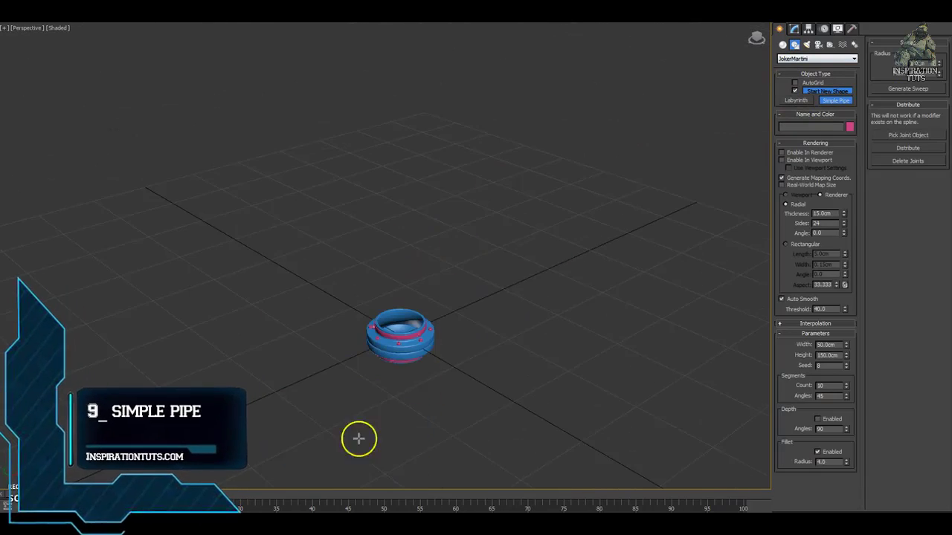
{"action": "mouse_move", "coordinate": [357, 438]}
{"action": "middle_mouse_down"}
{"action": "mouse_move", "coordinate": [508, 320]}
{"action": "mouse_move", "coordinate": [515, 286]}
{"action": "middle_mouse_up"}
{"action": "left_click", "coordinate": [794, 28]}
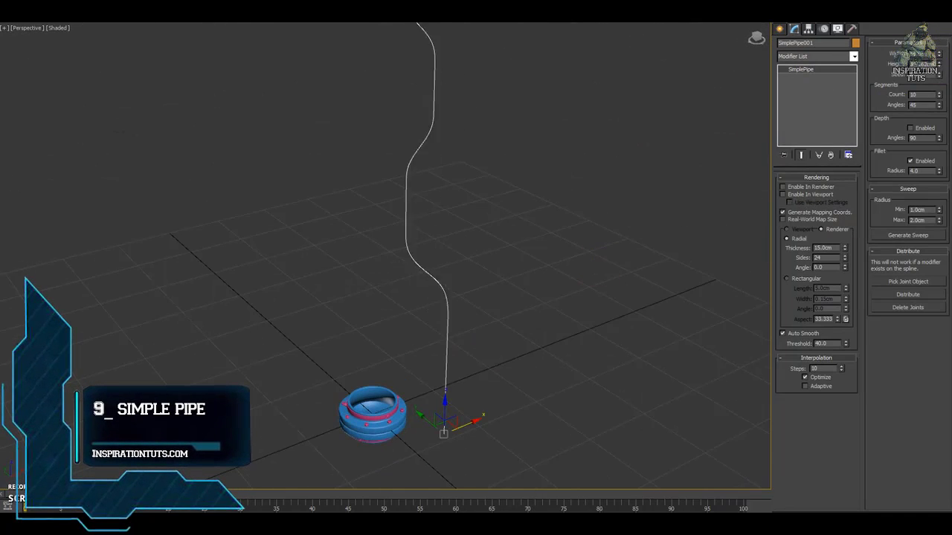
{"action": "right_click", "coordinate": [939, 95]}
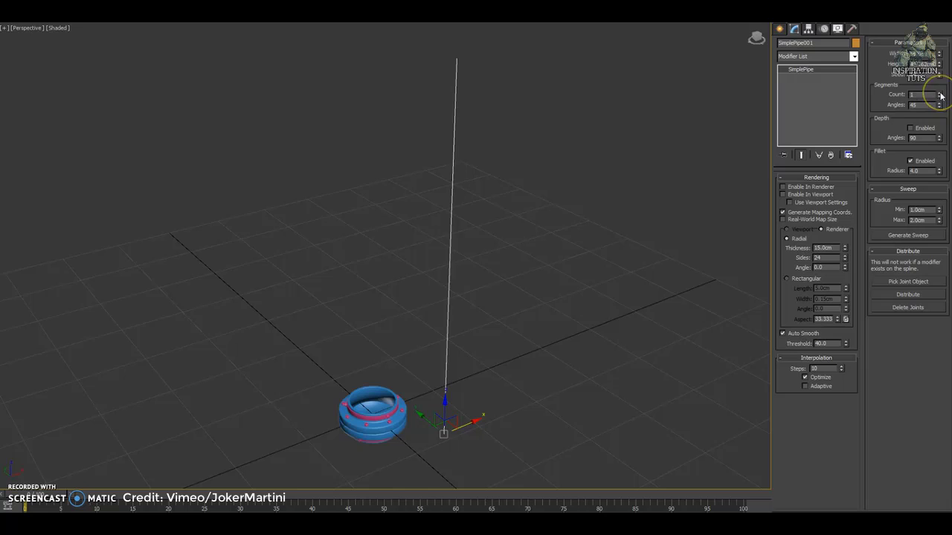
Pick the ring object as the pipe joint and distribute joints along the spline.
{"action": "middle_click_drag", "start_coordinate": [447, 312], "coordinate": [332, 406], "text": "alt"}
{"action": "scroll", "coordinate": [332, 406], "scroll_direction": "down", "scroll_amount": 5}
{"action": "middle_click_drag", "start_coordinate": [387, 297], "coordinate": [476, 253], "text": "alt"}
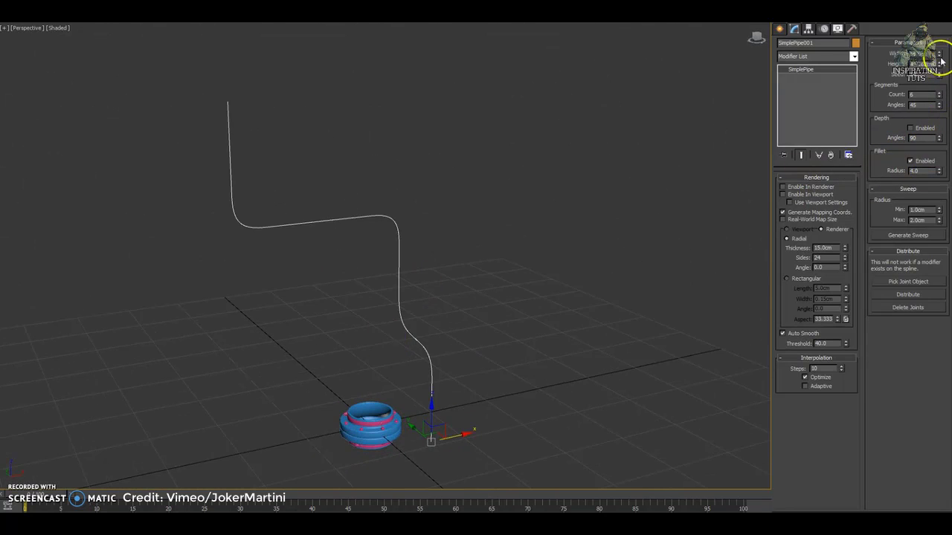
{"action": "middle_click_drag", "start_coordinate": [447, 335], "coordinate": [468, 364], "text": "alt"}
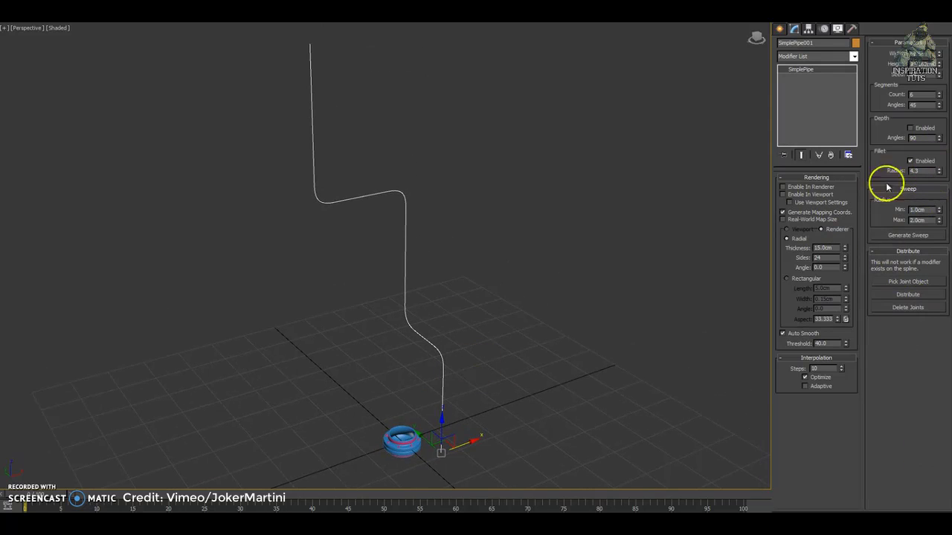
{"action": "left_click", "coordinate": [915, 274]}
{"action": "scroll", "coordinate": [404, 412], "scroll_direction": "up", "scroll_amount": 4}
{"action": "left_click", "coordinate": [428, 410]}
{"action": "scroll", "coordinate": [414, 337], "scroll_direction": "down", "scroll_amount": 4}
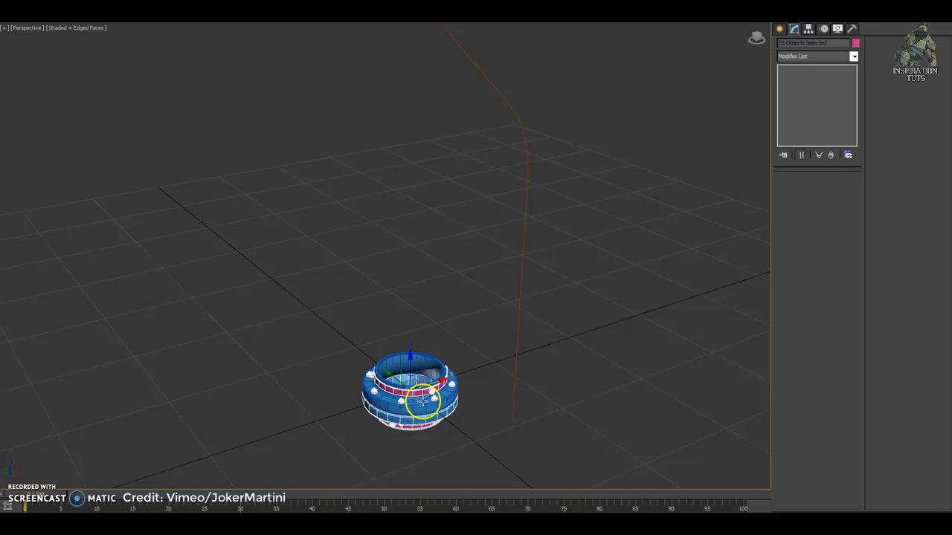
{"action": "middle_click_drag", "start_coordinate": [414, 337], "coordinate": [439, 327], "text": "alt"}
{"action": "left_click", "coordinate": [908, 295]}
Enable the pipe in the viewport and set its Rendering Thickness to 6cm.
{"action": "left_click", "coordinate": [782, 186]}
{"action": "left_click", "coordinate": [782, 194]}
{"action": "double_click", "coordinate": [825, 248]}
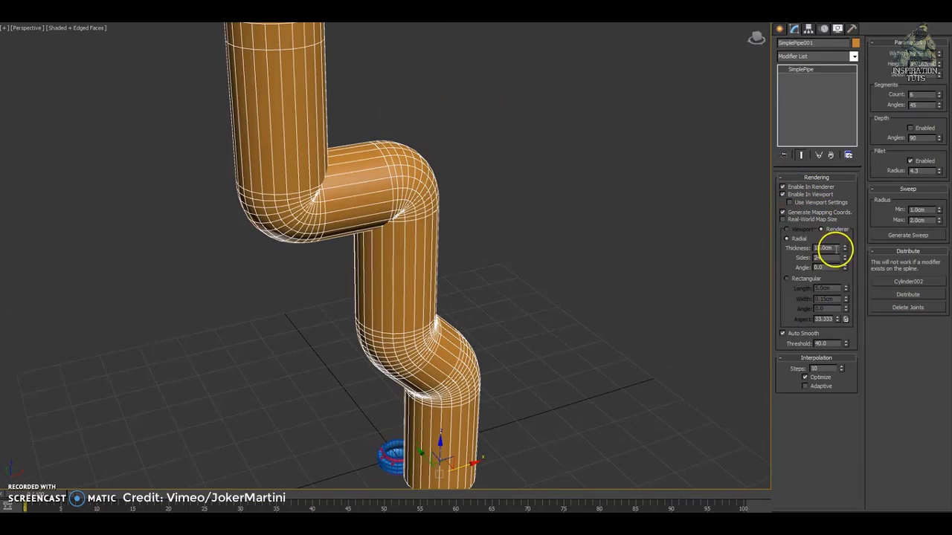
{"action": "type", "text": "6"}
{"action": "key", "text": "Return"}
Rebuild the path with 8 segments, disable Depth, and sweep three parallel pipes.
{"action": "scroll", "coordinate": [457, 246], "scroll_direction": "down", "scroll_amount": 2}
{"action": "left_click", "coordinate": [908, 307]}
{"action": "key", "text": "F4"}
{"action": "left_click", "coordinate": [939, 97]}
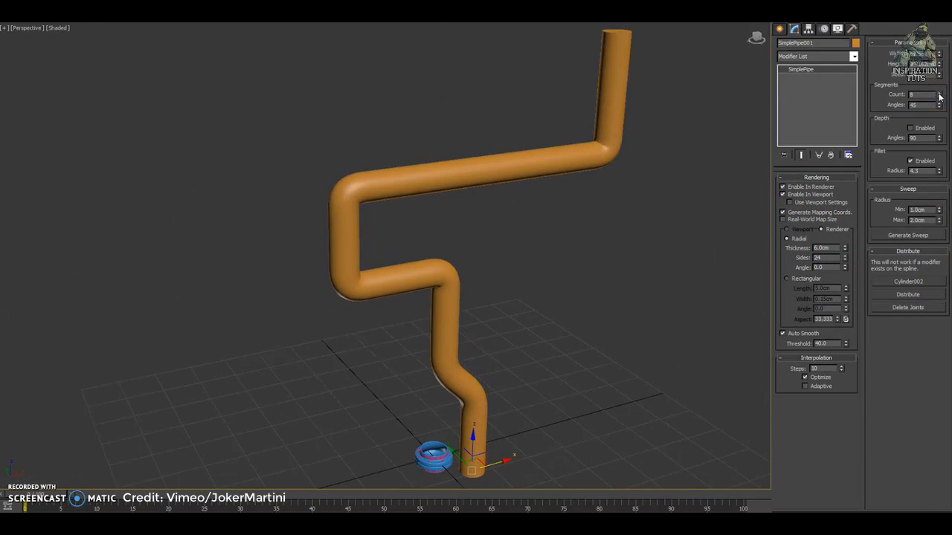
{"action": "scroll", "coordinate": [491, 302], "scroll_direction": "down", "scroll_amount": 3}
{"action": "scroll", "coordinate": [516, 285], "scroll_direction": "up", "scroll_amount": 3}
{"action": "middle_click_drag", "start_coordinate": [516, 285], "coordinate": [498, 276], "text": "alt"}
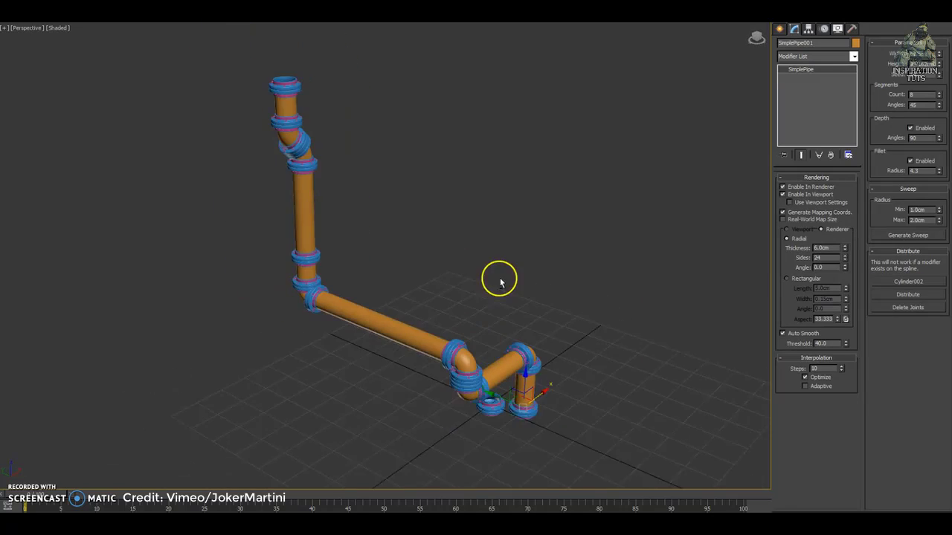
{"action": "middle_click_drag", "start_coordinate": [582, 375], "coordinate": [572, 356]}
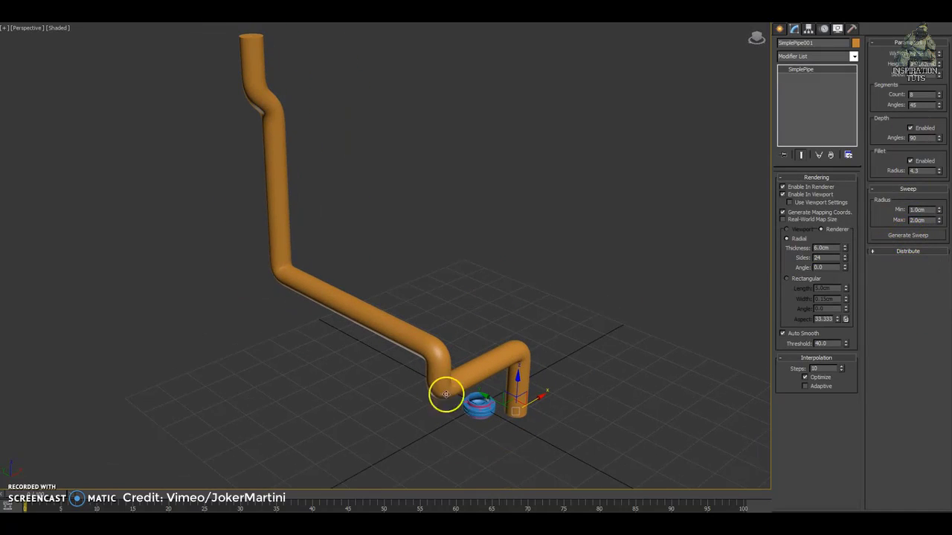
{"action": "left_click", "coordinate": [914, 127]}
{"action": "left_click", "coordinate": [907, 235]}
Give the swept pipes a Wide Flange cross-section.
{"action": "middle_click_drag", "start_coordinate": [639, 312], "coordinate": [521, 374], "text": "alt"}
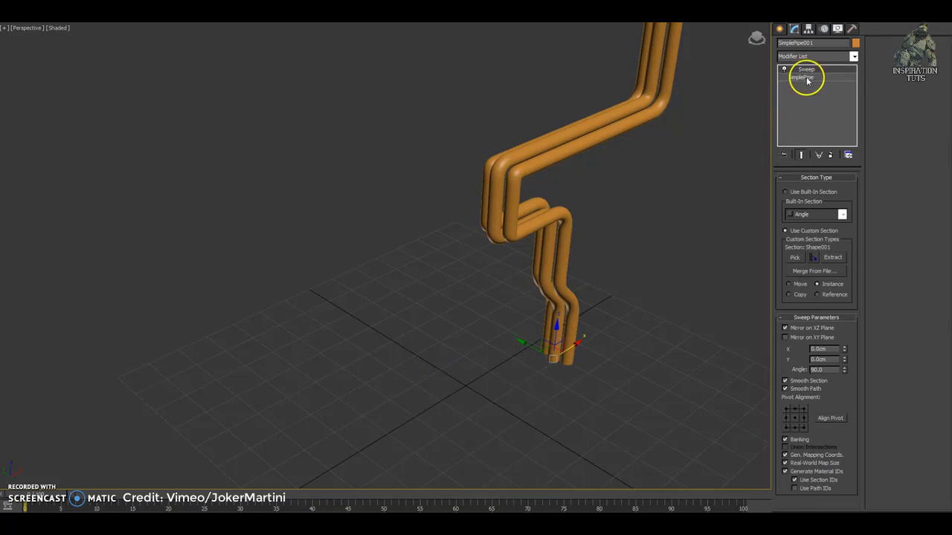
{"action": "left_click", "coordinate": [843, 215]}
{"action": "left_click", "coordinate": [814, 292]}
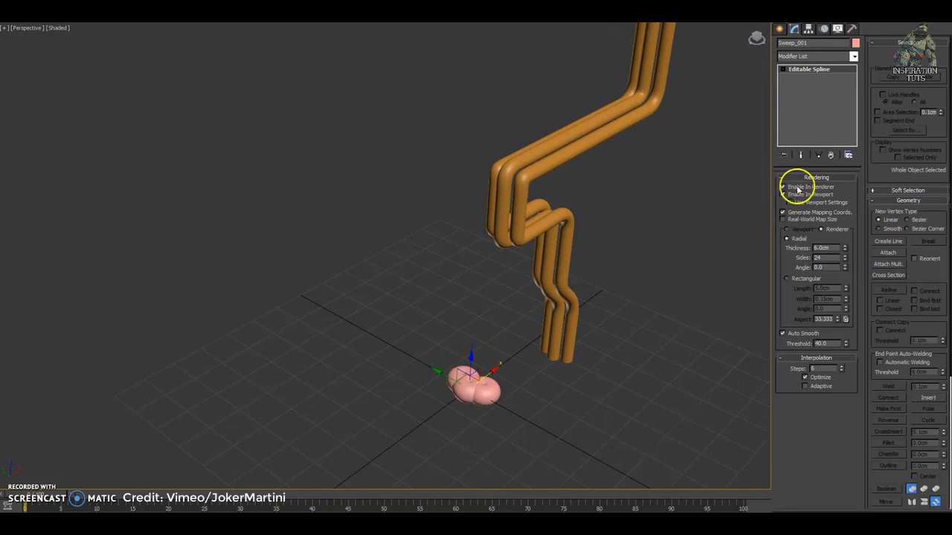
Create a star section shape, select its spline, and set Segments Angles to 15.
{"action": "left_click", "coordinate": [779, 28]}
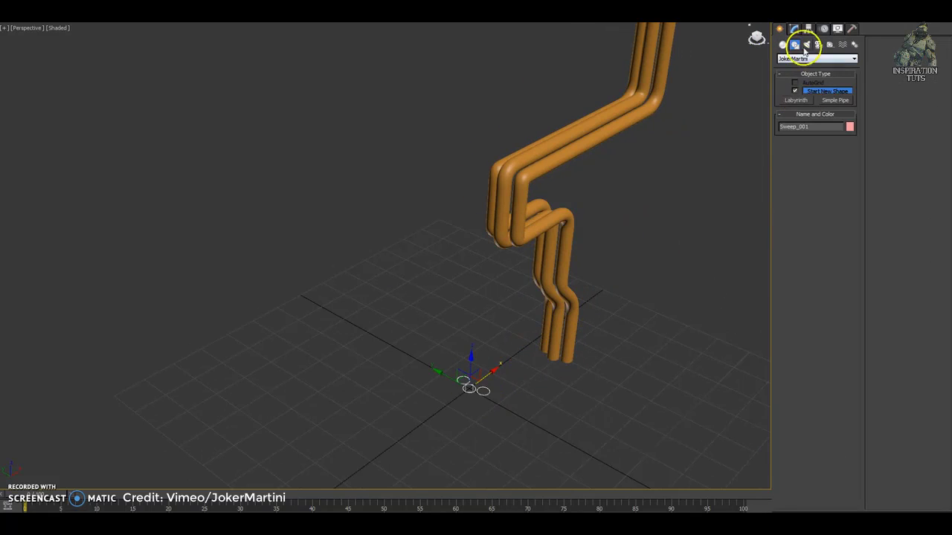
{"action": "left_click", "coordinate": [835, 131]}
{"action": "scroll", "coordinate": [431, 379], "scroll_direction": "up", "scroll_amount": 4}
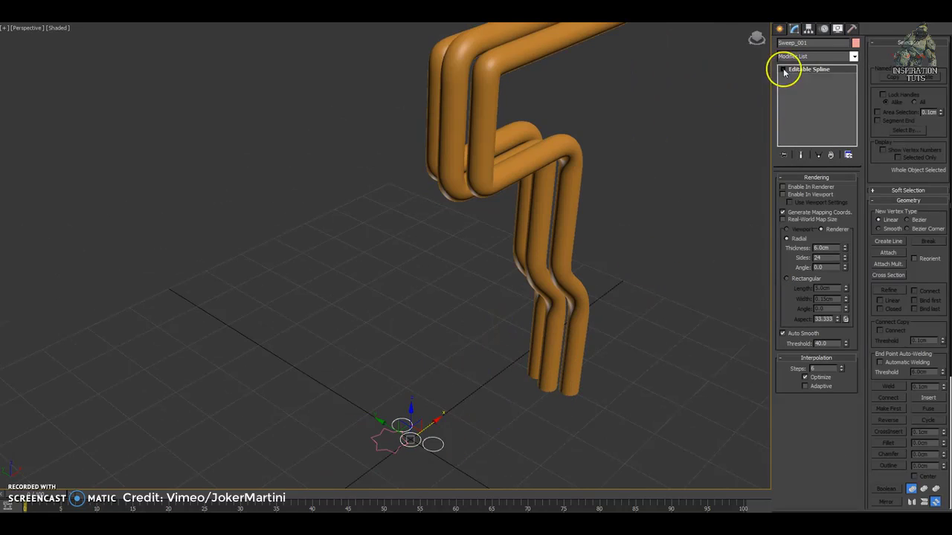
{"action": "left_click", "coordinate": [800, 92]}
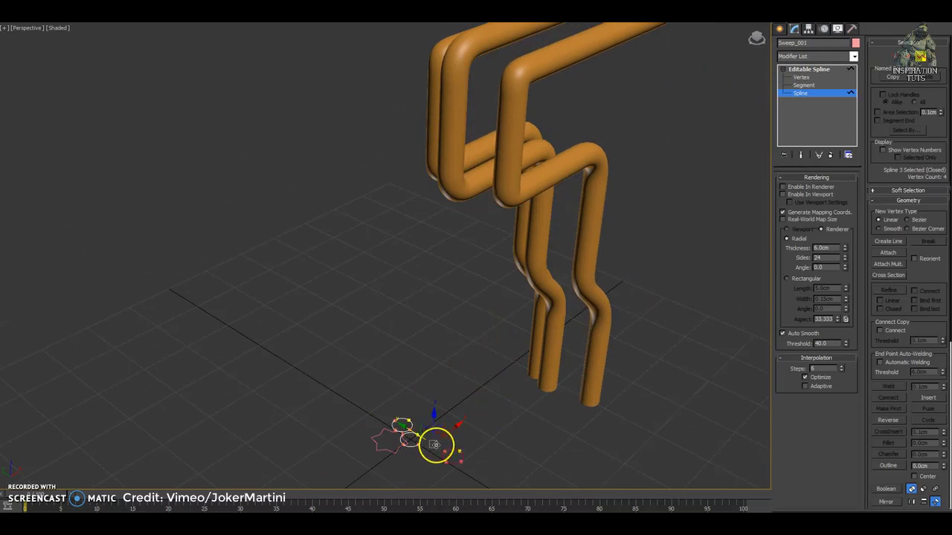
{"action": "left_click", "coordinate": [437, 443]}
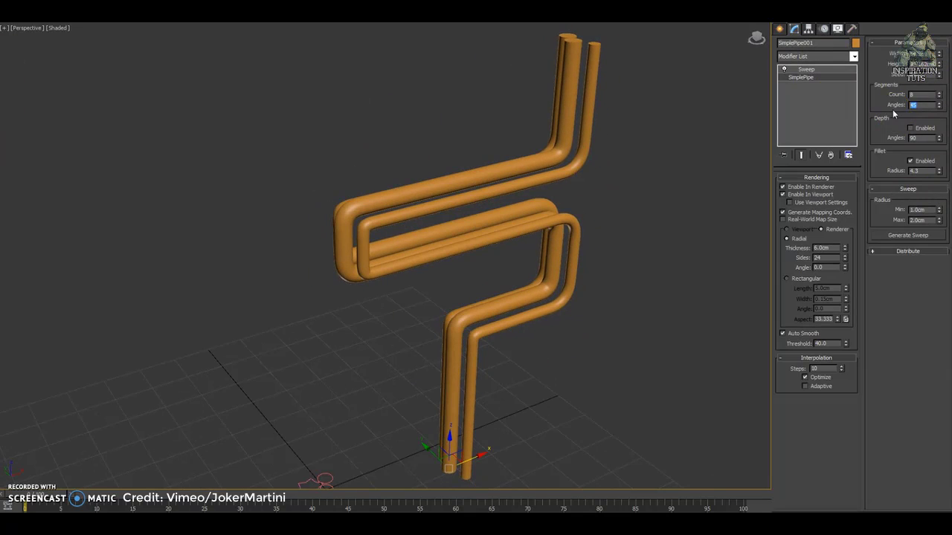
{"action": "type", "text": "15"}
{"action": "key", "text": "Return"}
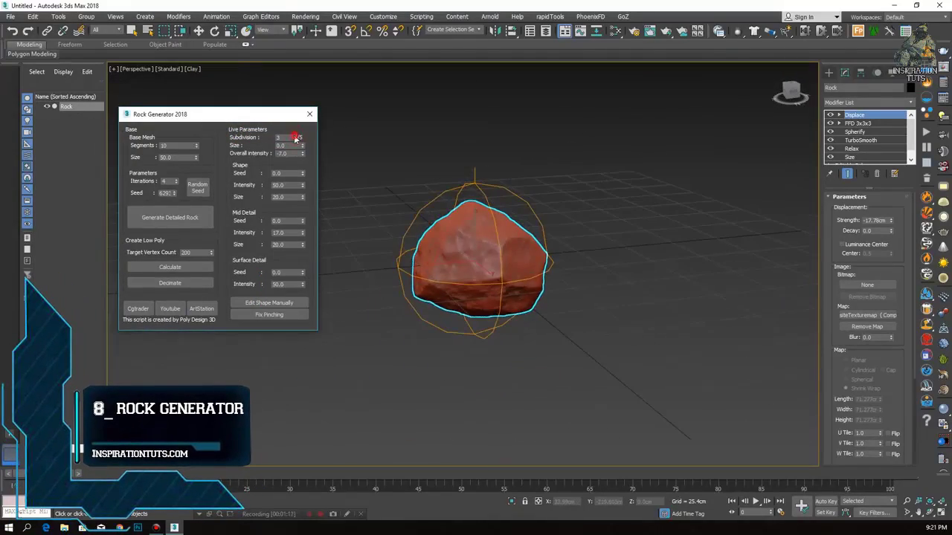
Raise the rock's subdivision, change its shape seed and size, and adjust mid detail intensity.
{"action": "left_click_drag", "start_coordinate": [301, 147], "coordinate": [302, 182]}
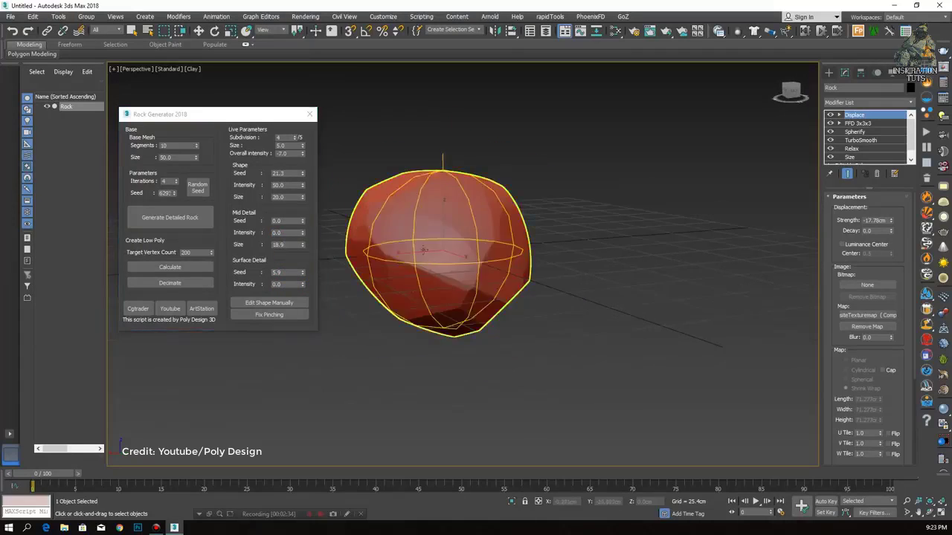
{"action": "left_click_drag", "start_coordinate": [304, 172], "coordinate": [303, 160]}
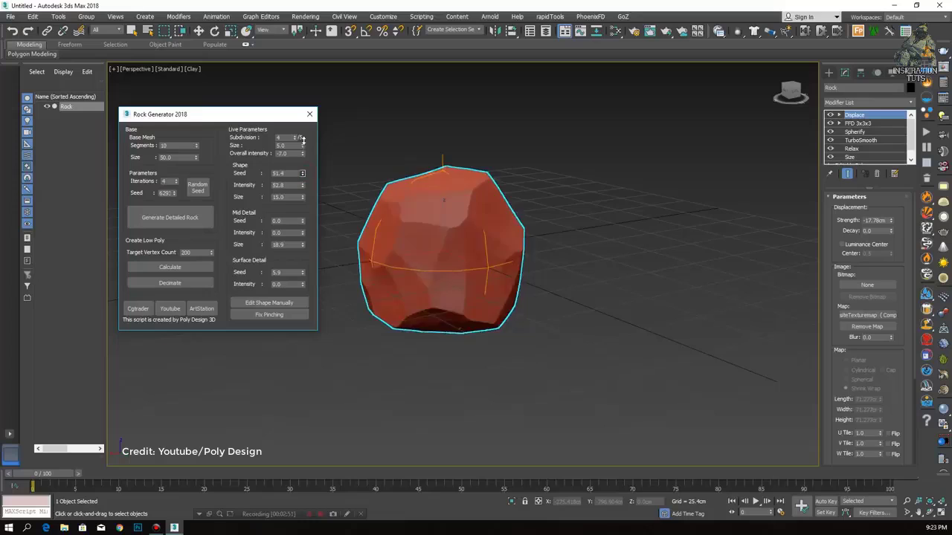
{"action": "left_click_drag", "start_coordinate": [302, 197], "coordinate": [302, 189]}
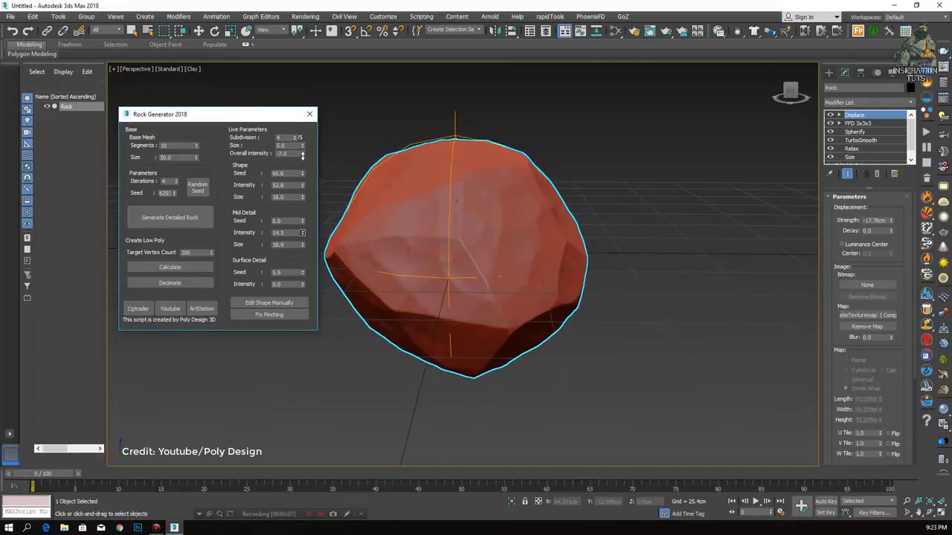
{"action": "left_click_drag", "start_coordinate": [302, 234], "coordinate": [302, 232]}
{"action": "middle_click_drag", "start_coordinate": [447, 245], "coordinate": [495, 246], "text": "alt"}
{"action": "left_click_drag", "start_coordinate": [302, 232], "coordinate": [302, 244]}
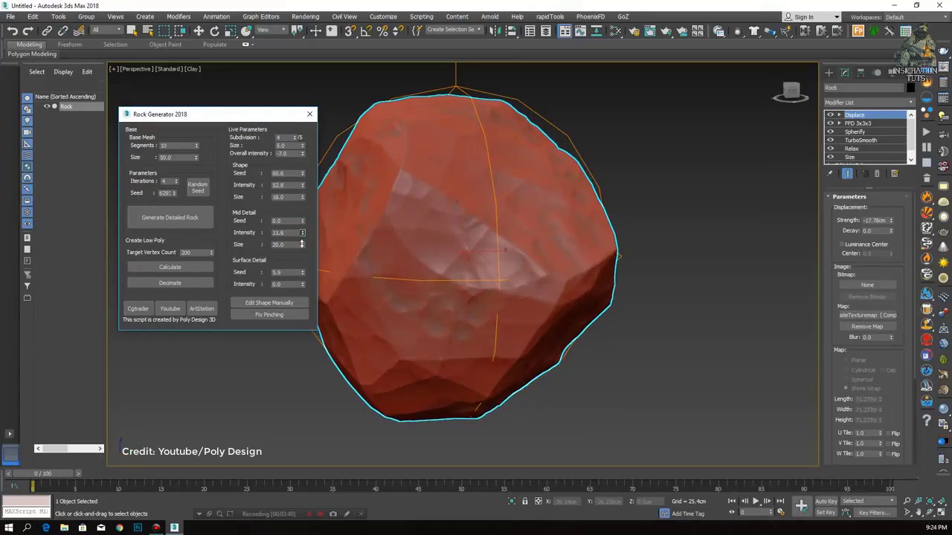
Set surface detail intensity to 50 and drop subdivision back to 4.
{"action": "left_click_drag", "start_coordinate": [302, 284], "coordinate": [304, 289]}
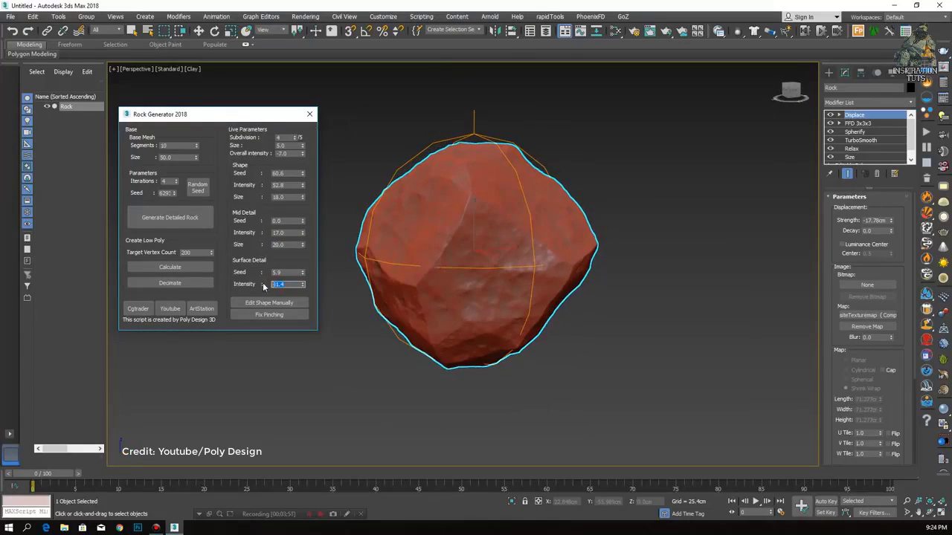
{"action": "type", "text": "50"}
{"action": "key", "text": "Return"}
{"action": "scroll", "coordinate": [521, 245], "scroll_direction": "up", "scroll_amount": 3}
{"action": "scroll", "coordinate": [573, 248], "scroll_direction": "down", "scroll_amount": 3}
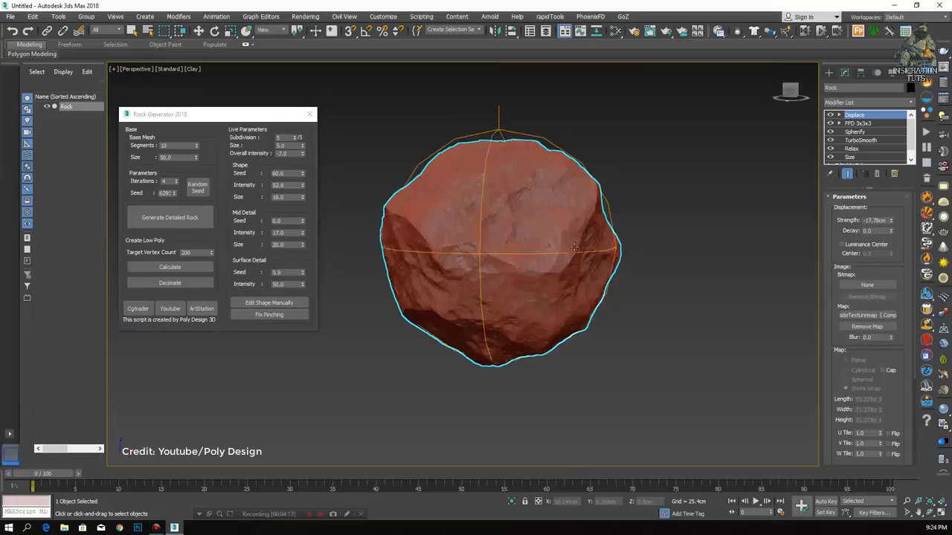
{"action": "left_click", "coordinate": [295, 141]}
{"action": "scroll", "coordinate": [481, 301], "scroll_direction": "down", "scroll_amount": 3}
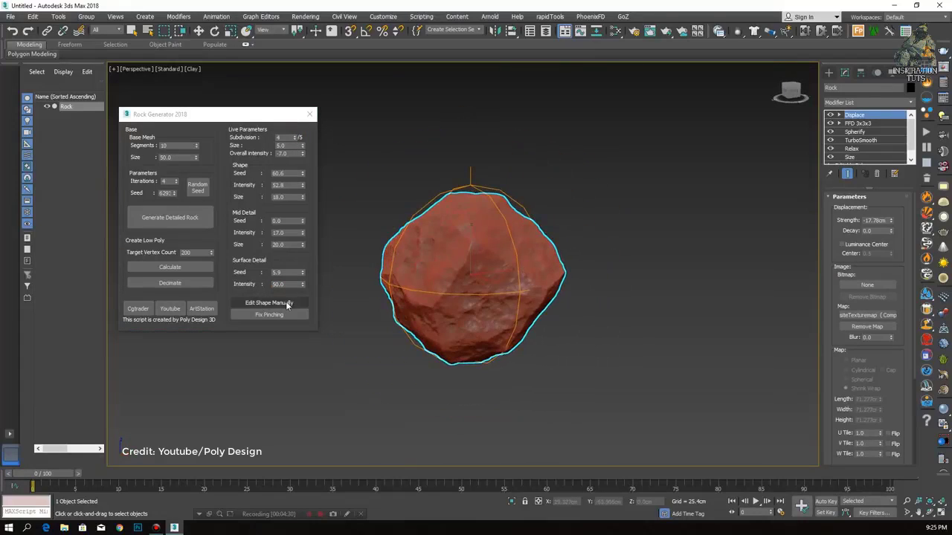
Wrap the rock in a deformation lattice and inspect it from several angles.
{"action": "left_click", "coordinate": [290, 304]}
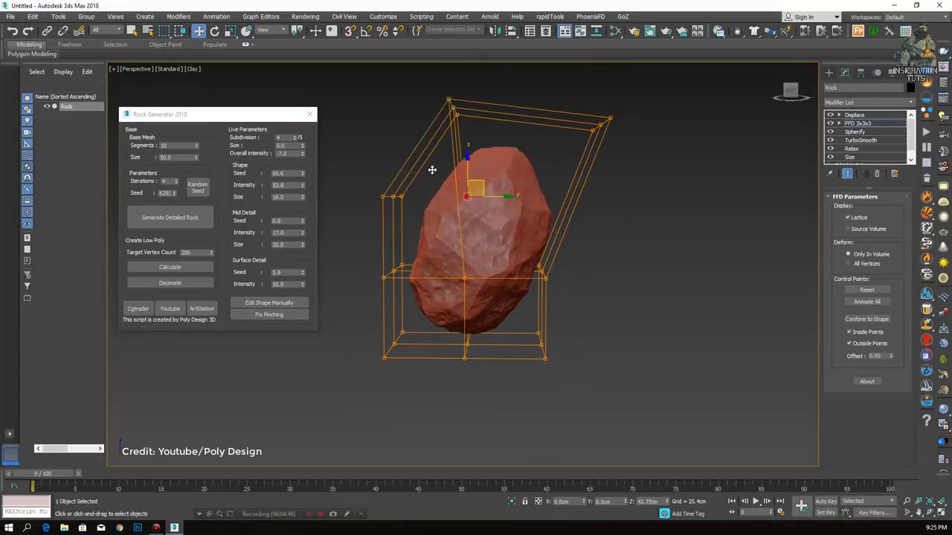
{"action": "middle_click_drag", "start_coordinate": [430, 260], "coordinate": [448, 245], "text": "alt"}
{"action": "scroll", "coordinate": [595, 270], "scroll_direction": "up", "scroll_amount": 3}
{"action": "middle_click_drag", "start_coordinate": [595, 270], "coordinate": [431, 269], "text": "alt"}
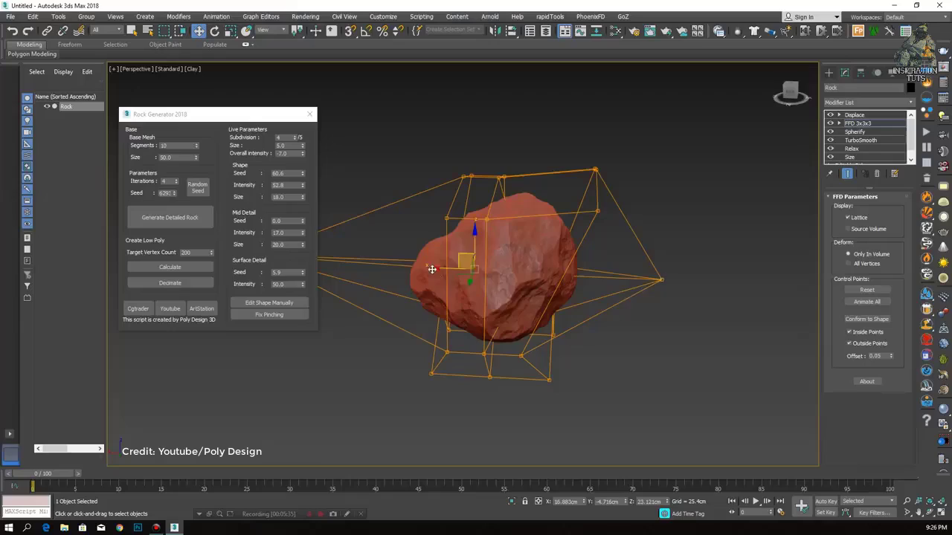
{"action": "mouse_move", "coordinate": [494, 287]}
{"action": "middle_mouse_down", "text": "alt"}
{"action": "mouse_move", "coordinate": [501, 270]}
{"action": "mouse_move", "coordinate": [626, 249]}
{"action": "mouse_move", "coordinate": [530, 280]}
{"action": "mouse_move", "coordinate": [550, 275]}
{"action": "mouse_move", "coordinate": [580, 245]}
{"action": "mouse_move", "coordinate": [573, 223]}
{"action": "mouse_move", "coordinate": [524, 283]}
{"action": "mouse_move", "coordinate": [506, 290]}
{"action": "middle_mouse_up", "text": "alt"}
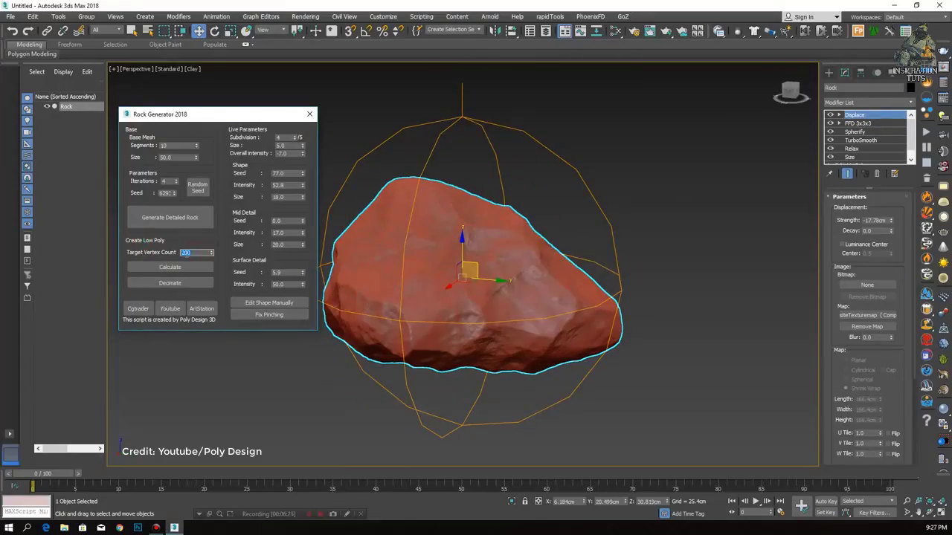
Create a 400-vertex low-poly copy of the rock beside the original.
{"action": "left_click", "coordinate": [170, 267]}
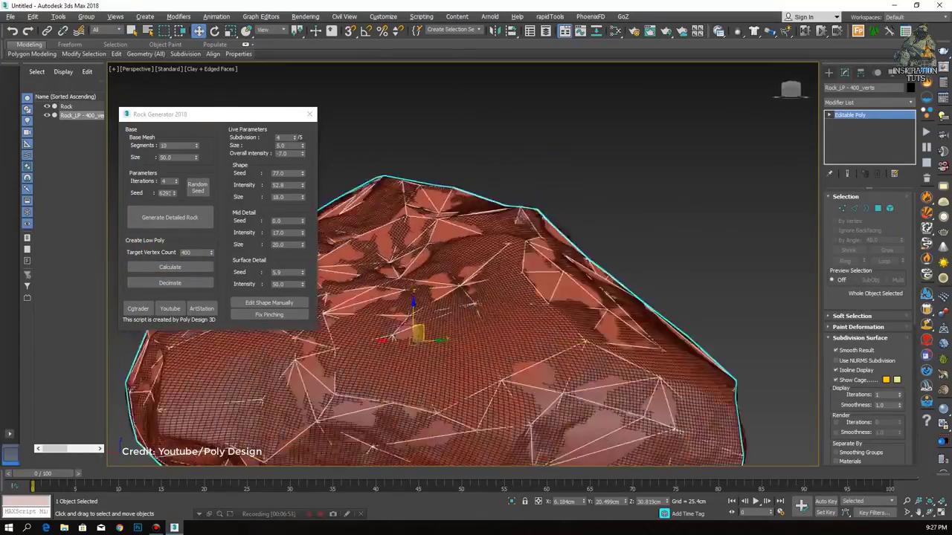
{"action": "scroll", "coordinate": [476, 297], "scroll_direction": "down", "scroll_amount": 5}
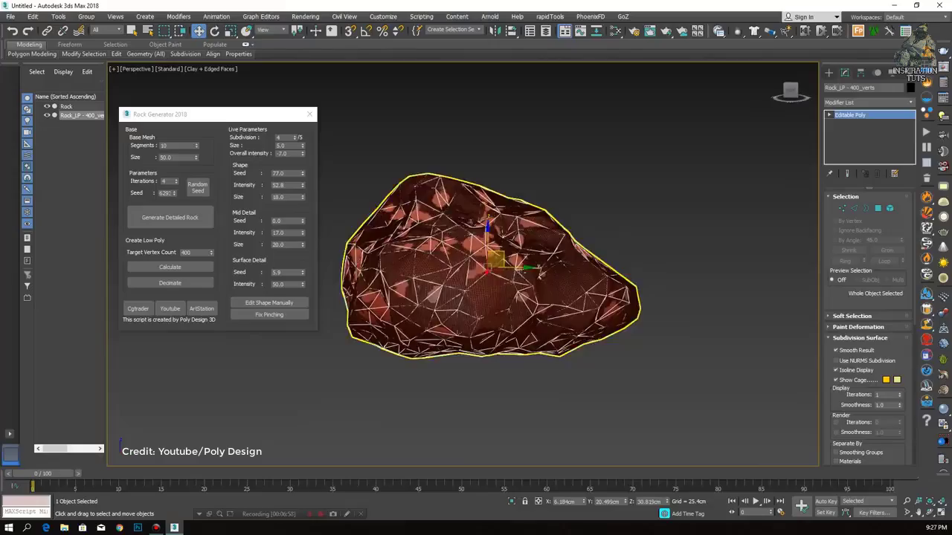
{"action": "middle_click_drag", "start_coordinate": [476, 297], "coordinate": [726, 206]}
{"action": "scroll", "coordinate": [595, 282], "scroll_direction": "up", "scroll_amount": 8}
{"action": "scroll", "coordinate": [654, 245], "scroll_direction": "down", "scroll_amount": 6}
Add an Unwrap UVW modifier to the low-poly rock and check its UVs.
{"action": "left_click", "coordinate": [869, 102]}
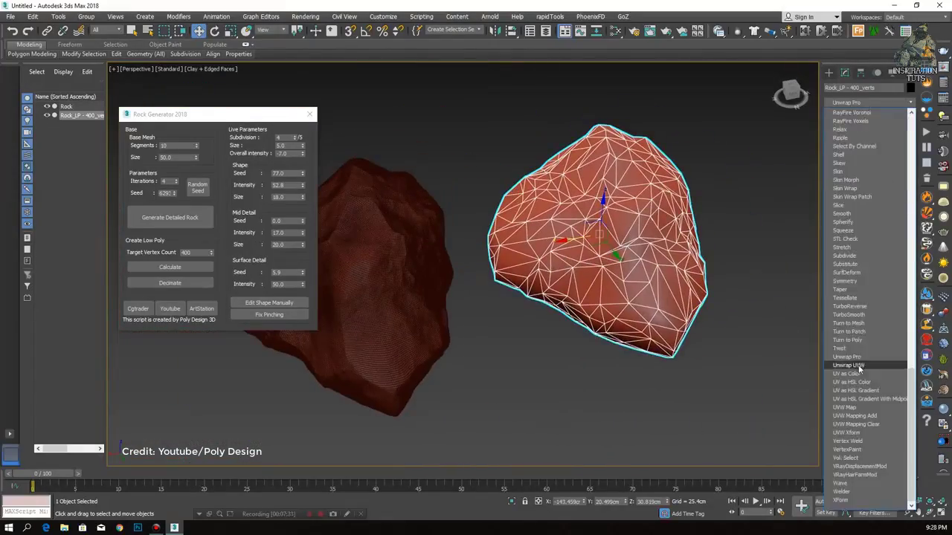
{"action": "left_click", "coordinate": [862, 416]}
{"action": "left_click", "coordinate": [866, 404]}
{"action": "left_click", "coordinate": [801, 100]}
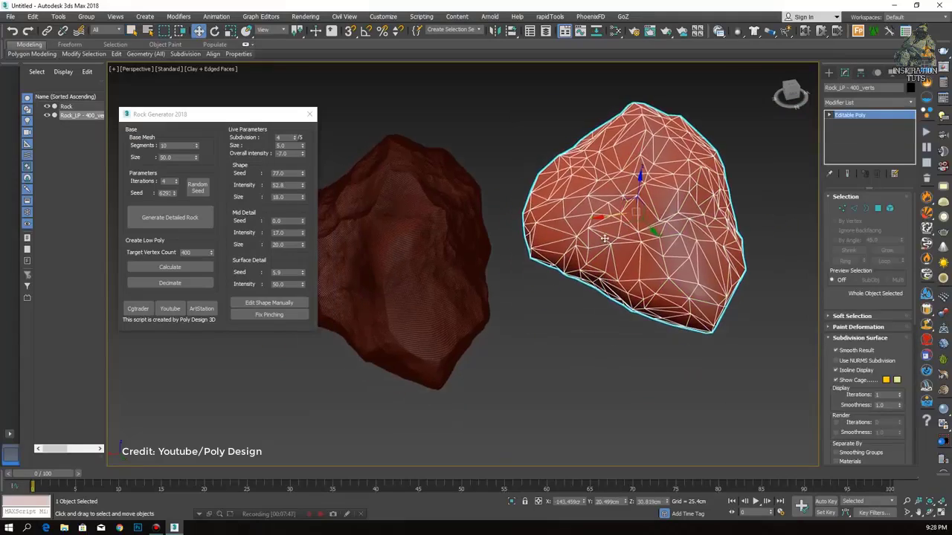
Delete both rocks and generate a new detailed rock with a deformation lattice.
{"action": "key", "text": "ctrl+a"}
{"action": "key", "text": "Delete"}
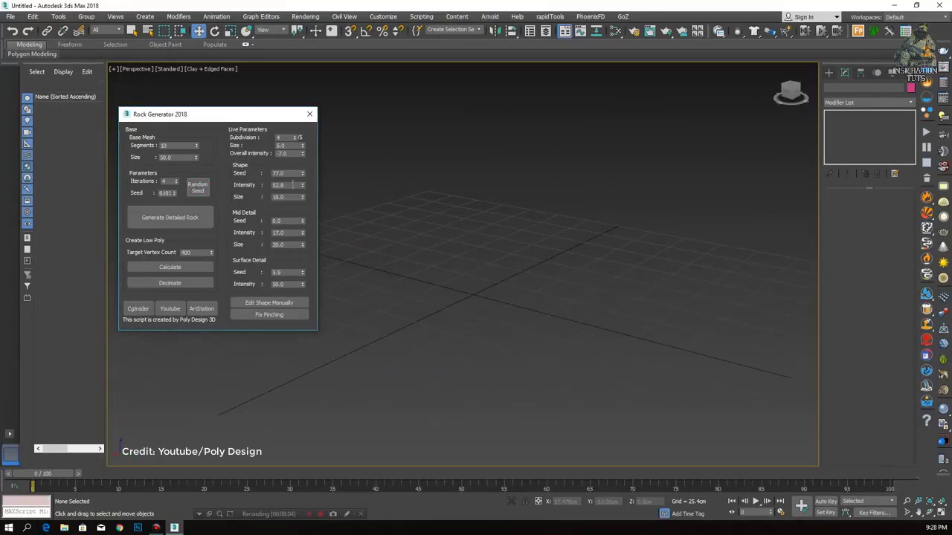
{"action": "left_click", "coordinate": [197, 188]}
{"action": "left_click", "coordinate": [270, 302]}
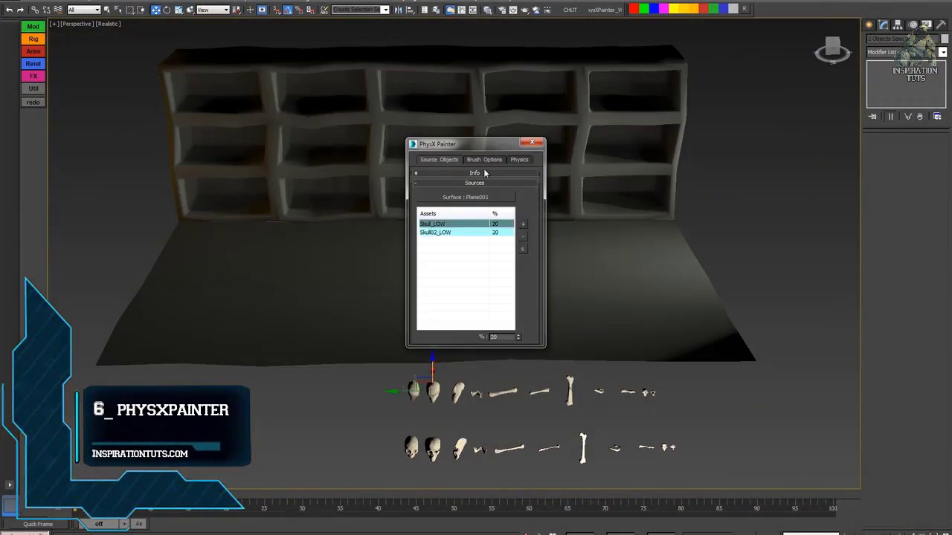
Paint skulls along the shelf's top edge, frame, left edge and middle shelf.
{"action": "left_click", "coordinate": [483, 159]}
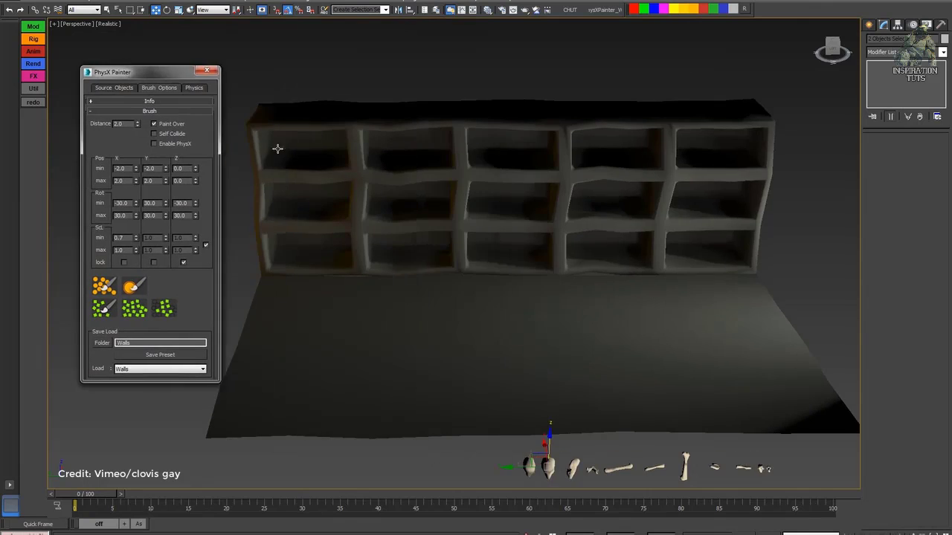
{"action": "scroll", "coordinate": [370, 229], "scroll_direction": "up", "scroll_amount": 5}
{"action": "left_click", "coordinate": [104, 288]}
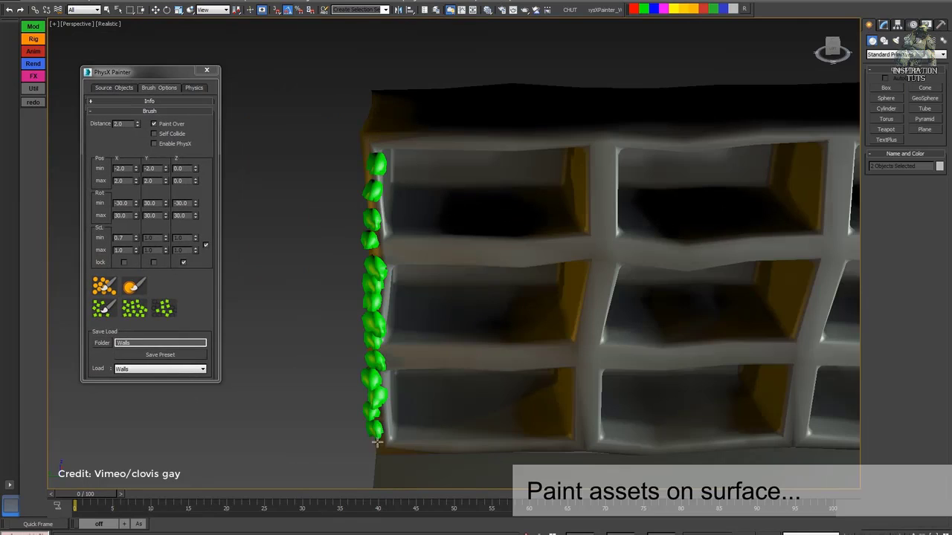
{"action": "middle_click_drag", "start_coordinate": [586, 446], "coordinate": [561, 125]}
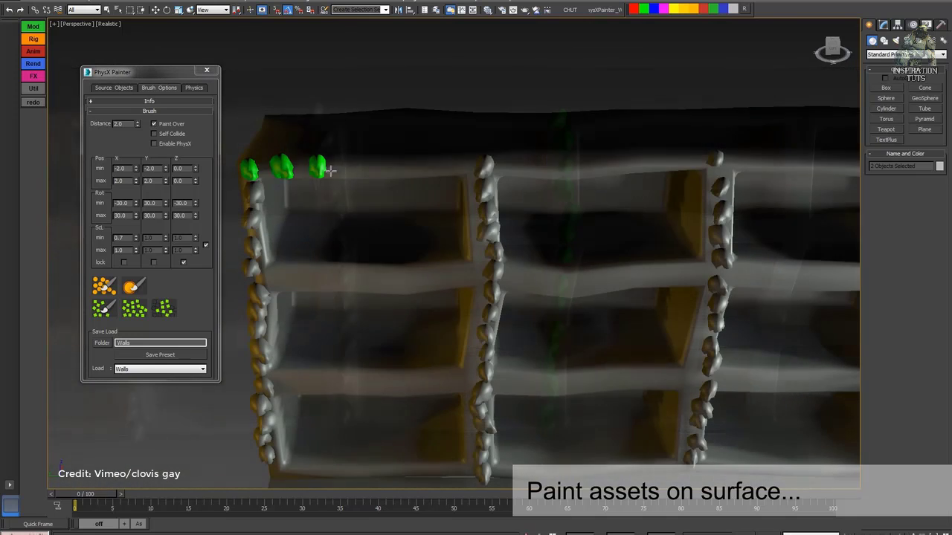
{"action": "left_click_drag", "start_coordinate": [327, 168], "coordinate": [561, 175]}
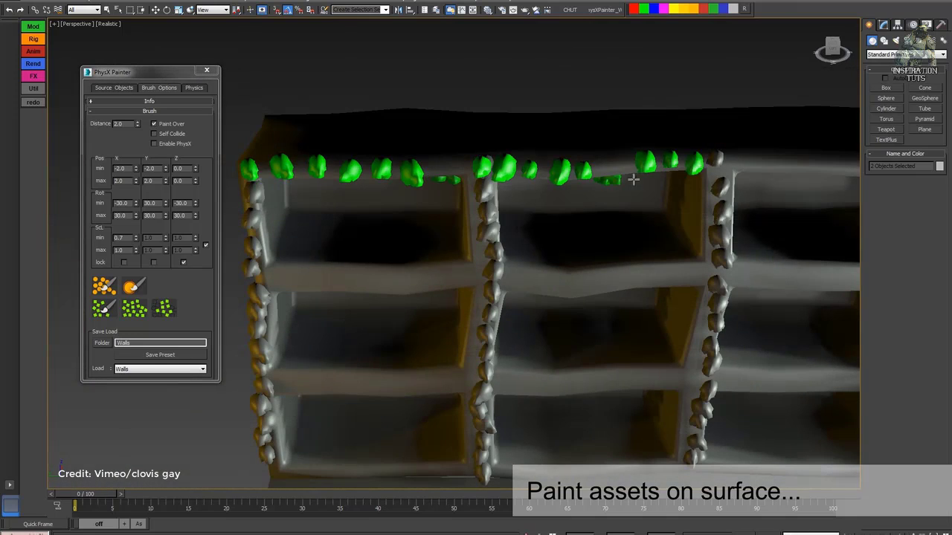
{"action": "middle_click_drag", "start_coordinate": [633, 179], "coordinate": [560, 328]}
{"action": "left_click", "coordinate": [560, 325]}
{"action": "middle_click_drag", "start_coordinate": [581, 293], "coordinate": [362, 353]}
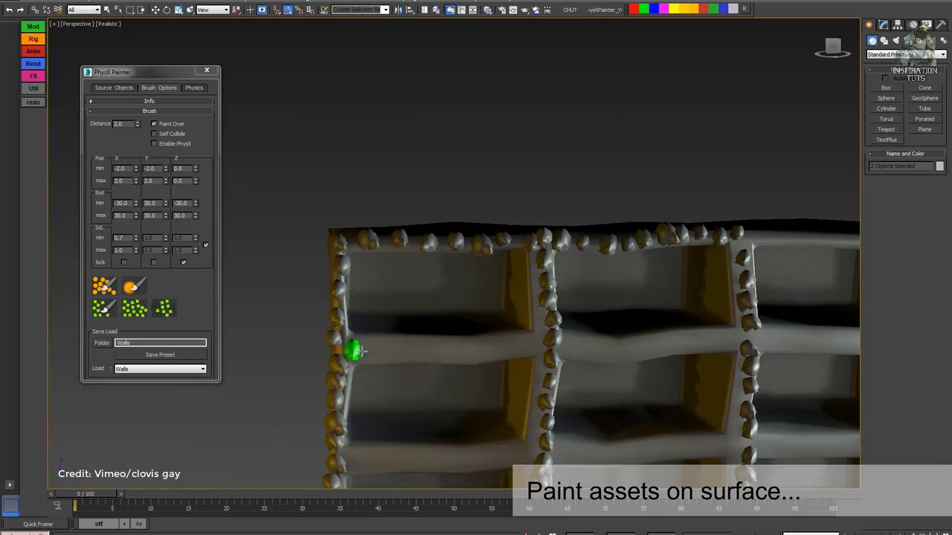
{"action": "middle_click_drag", "start_coordinate": [525, 347], "coordinate": [573, 276]}
{"action": "scroll", "coordinate": [573, 276], "scroll_direction": "down", "scroll_amount": 3}
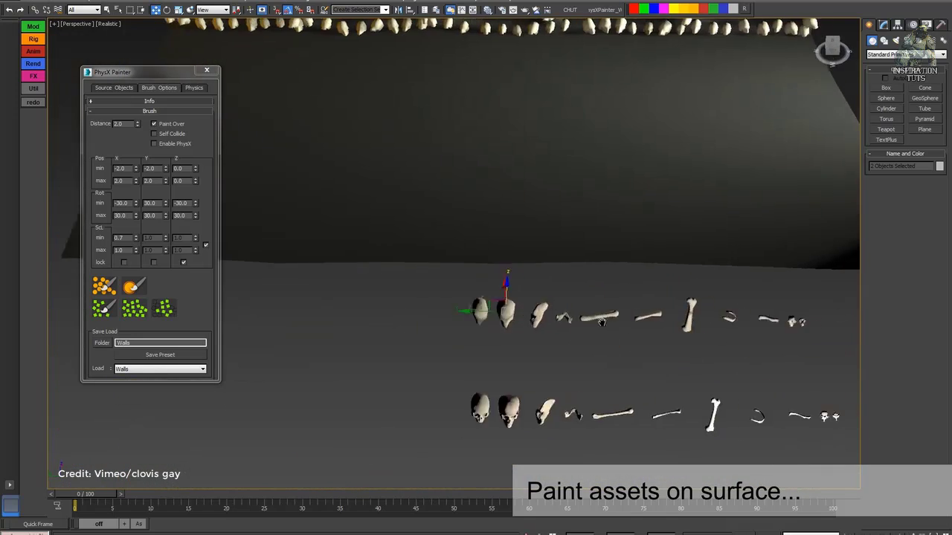
Pick the top row of bones as source objects and view the bone-filled shelf close up.
{"action": "left_click_drag", "start_coordinate": [418, 293], "coordinate": [684, 340]}
{"action": "left_click", "coordinate": [115, 89]}
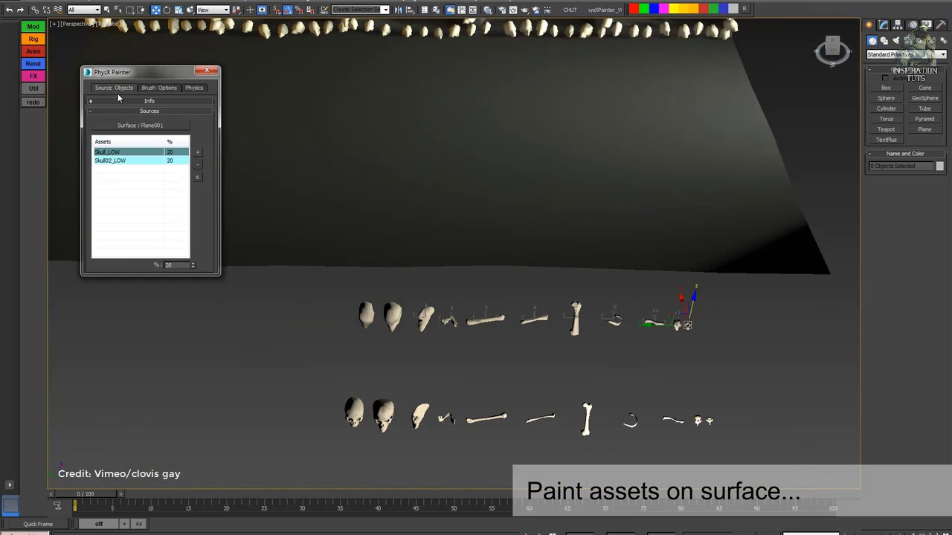
{"action": "left_click", "coordinate": [143, 89]}
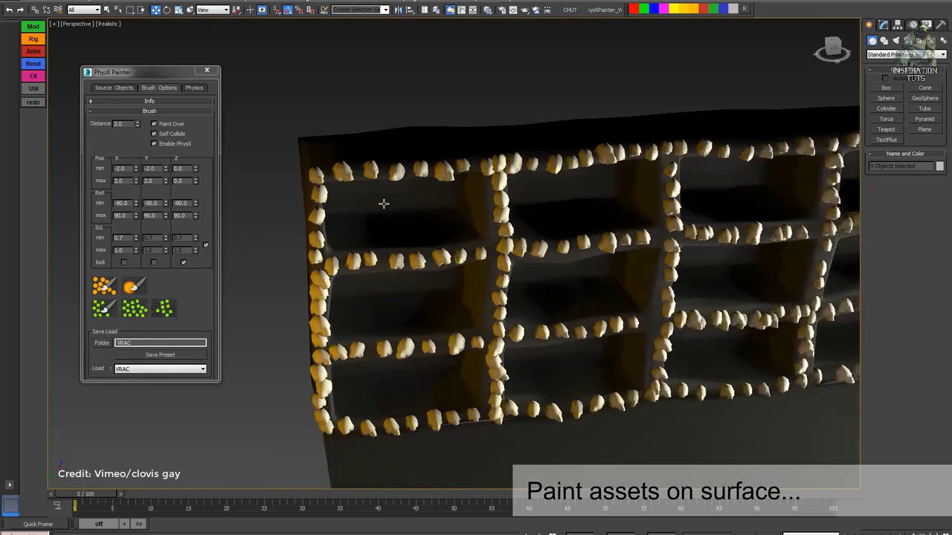
{"action": "middle_click_drag", "start_coordinate": [382, 204], "coordinate": [405, 153]}
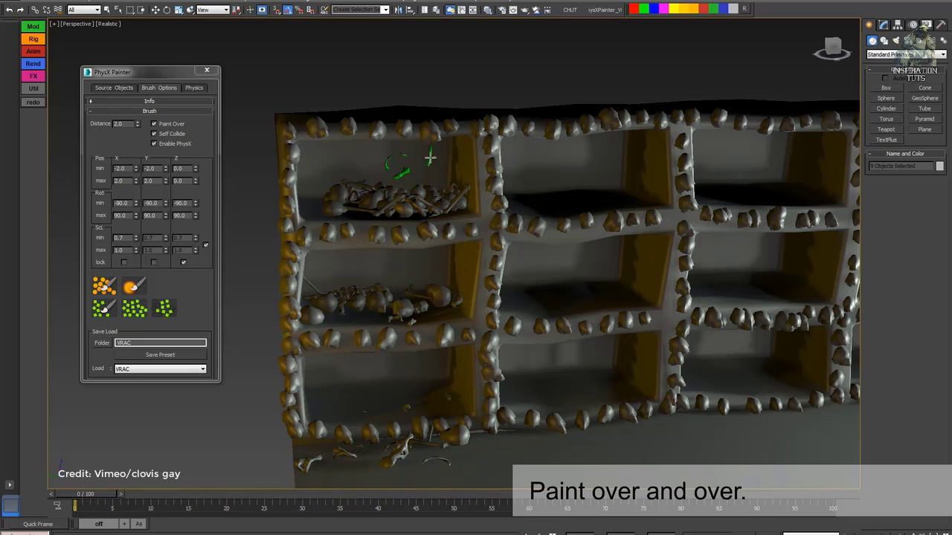
{"action": "middle_click_drag", "start_coordinate": [430, 147], "coordinate": [414, 122], "text": "alt"}
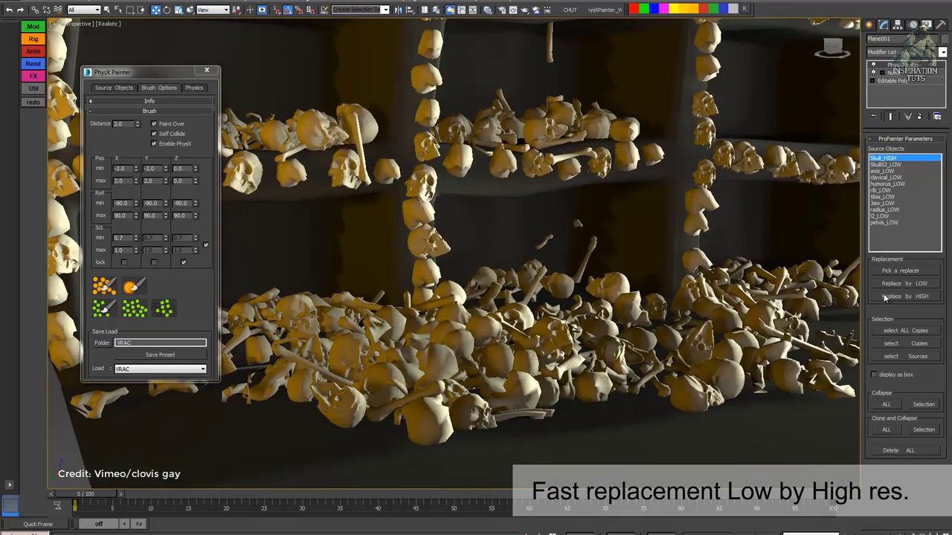
Replace the painted low-resolution skulls with high-resolution ones using Replace by HIGH.
{"action": "left_click", "coordinate": [885, 297]}
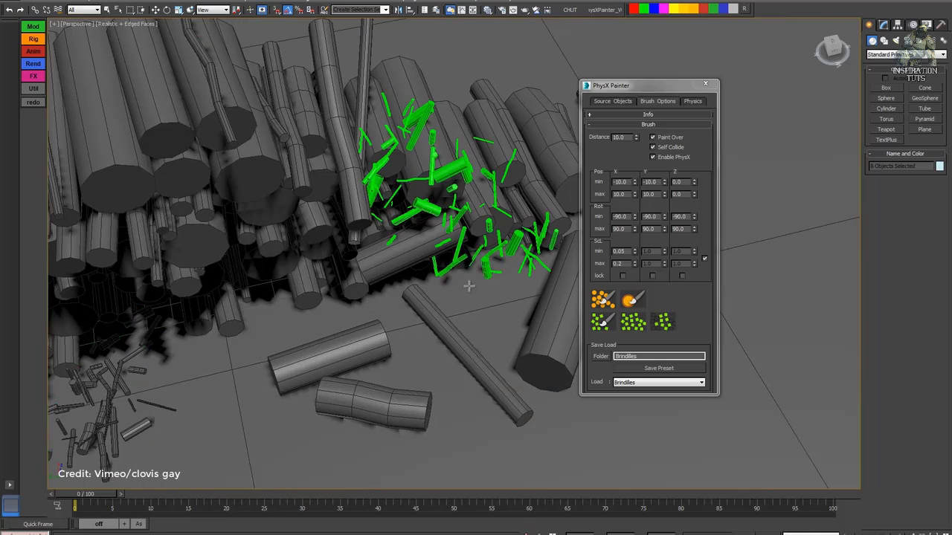
Paint more thin sticks over the log pile and view it from another angle.
{"action": "mouse_move", "coordinate": [469, 284]}
{"action": "left_mouse_down"}
{"action": "mouse_move", "coordinate": [279, 103]}
{"action": "mouse_move", "coordinate": [410, 233]}
{"action": "left_mouse_up"}
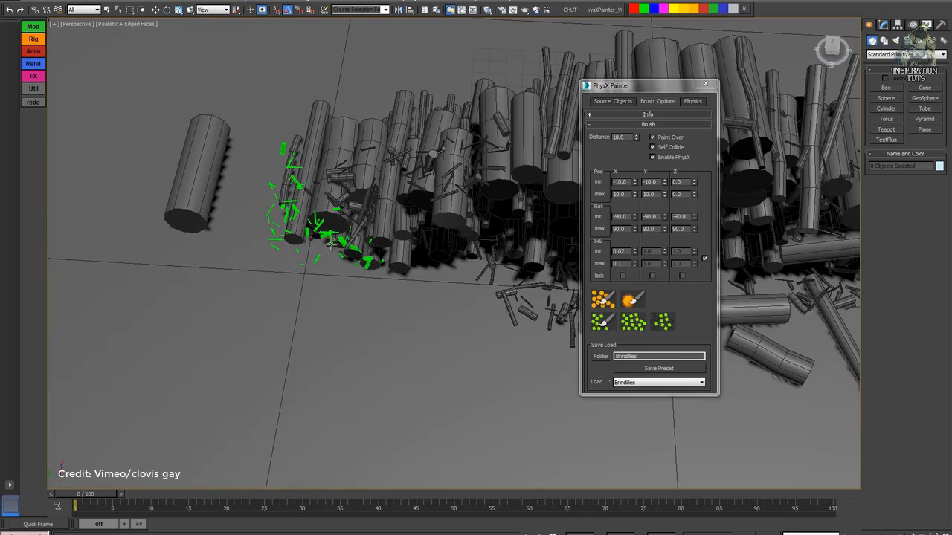
{"action": "middle_click_drag", "start_coordinate": [357, 297], "coordinate": [363, 305], "text": "alt"}
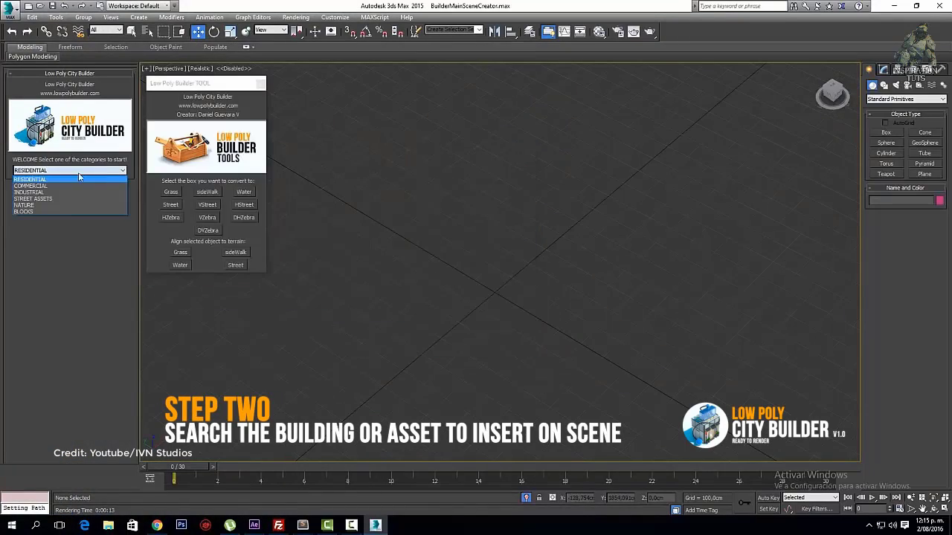
Insert the orange RESIDENTIAL 6X4 building and turn on grid snapping.
{"action": "left_click", "coordinate": [45, 178]}
{"action": "scroll", "coordinate": [117, 300], "scroll_direction": "down", "scroll_amount": 5}
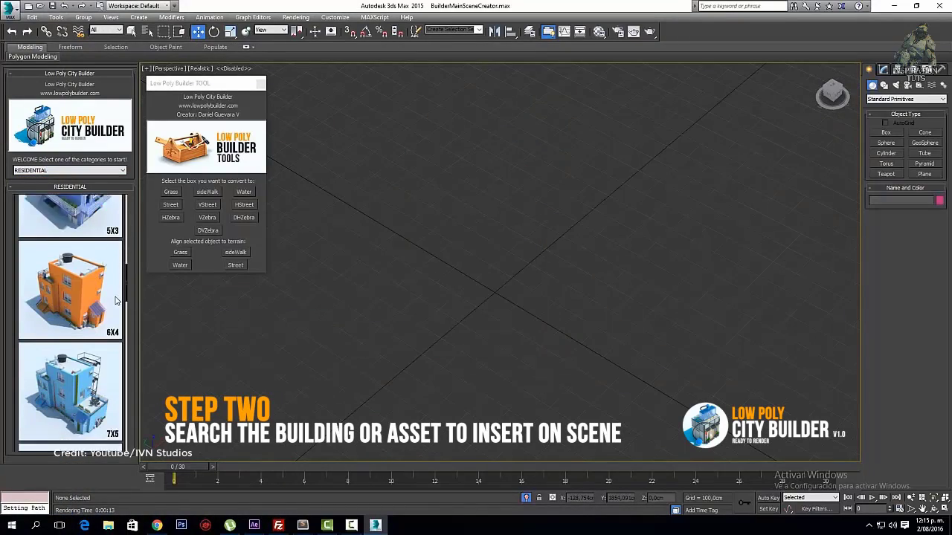
{"action": "scroll", "coordinate": [117, 300], "scroll_direction": "down", "scroll_amount": 2}
{"action": "left_click", "coordinate": [117, 300]}
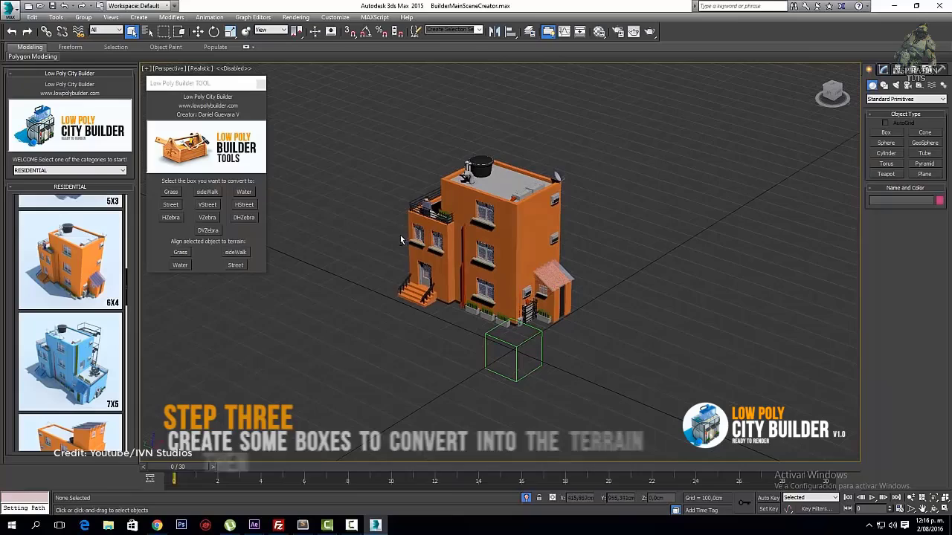
{"action": "left_click", "coordinate": [365, 31]}
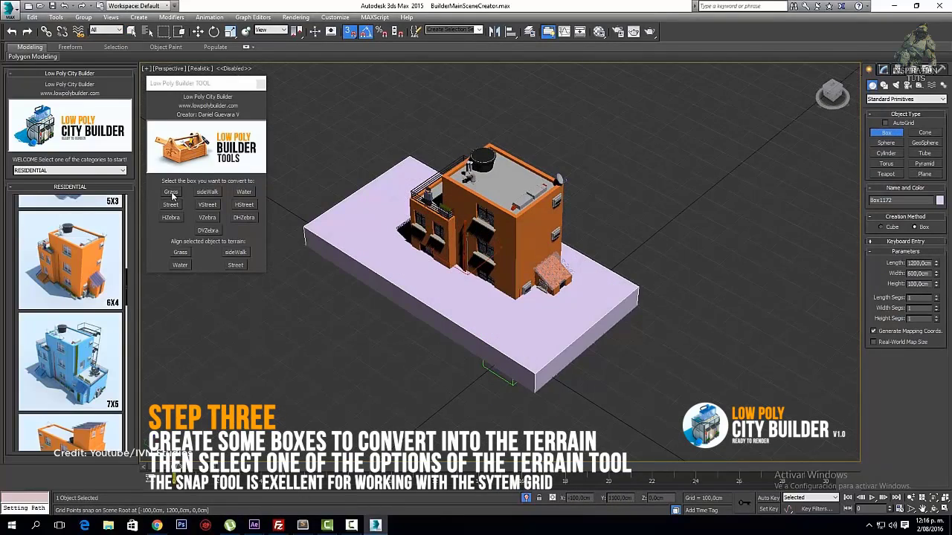
Convert boxes into a sidewalk and a street, and draw a long box along the street.
{"action": "left_click", "coordinate": [209, 193]}
{"action": "left_click", "coordinate": [565, 429]}
{"action": "left_click_drag", "start_coordinate": [305, 249], "coordinate": [277, 223]}
{"action": "left_click", "coordinate": [206, 204]}
{"action": "left_click", "coordinate": [256, 249]}
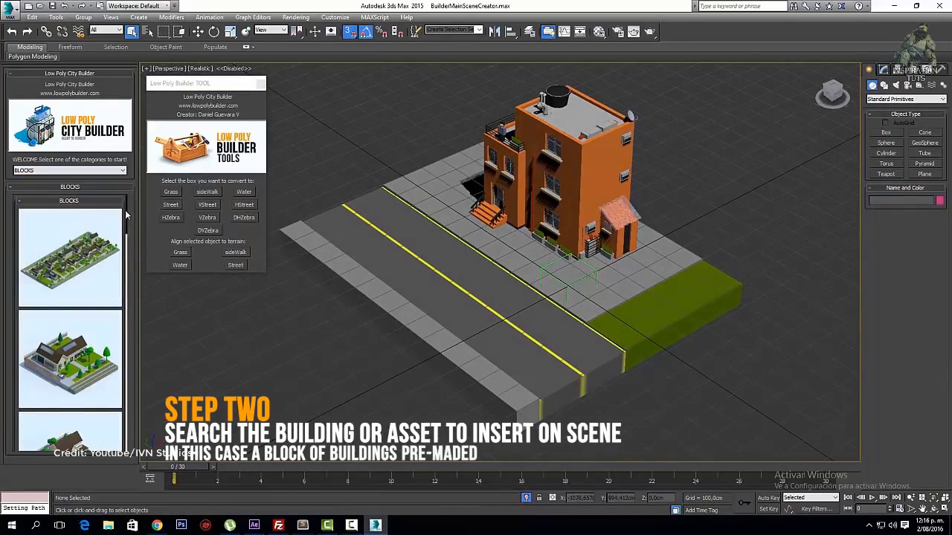
Reposition the layout and insert a second orange building block.
{"action": "key", "text": "w"}
{"action": "middle_click_drag", "start_coordinate": [588, 262], "coordinate": [535, 252], "text": "alt"}
{"action": "scroll", "coordinate": [124, 249], "scroll_direction": "down", "scroll_amount": 3}
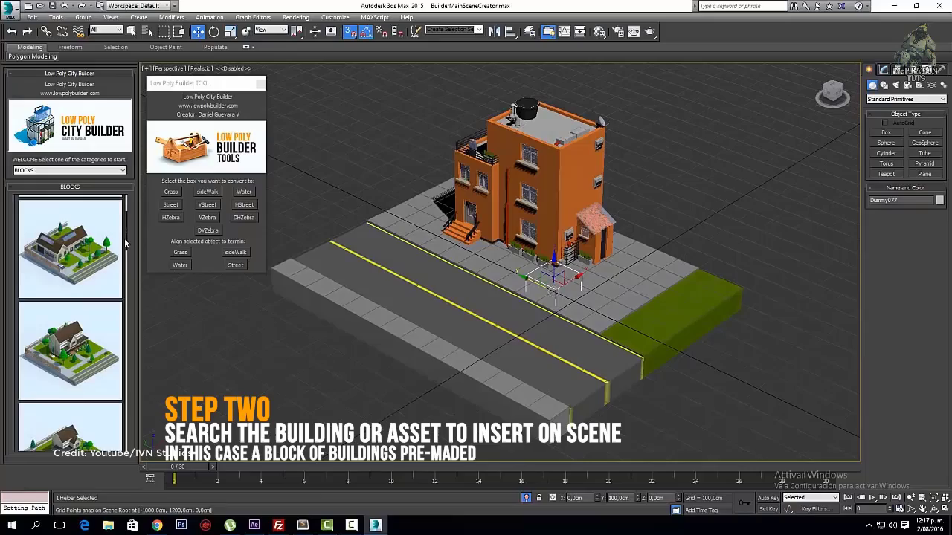
{"action": "scroll", "coordinate": [124, 249], "scroll_direction": "down", "scroll_amount": 5}
{"action": "left_click", "coordinate": [71, 297]}
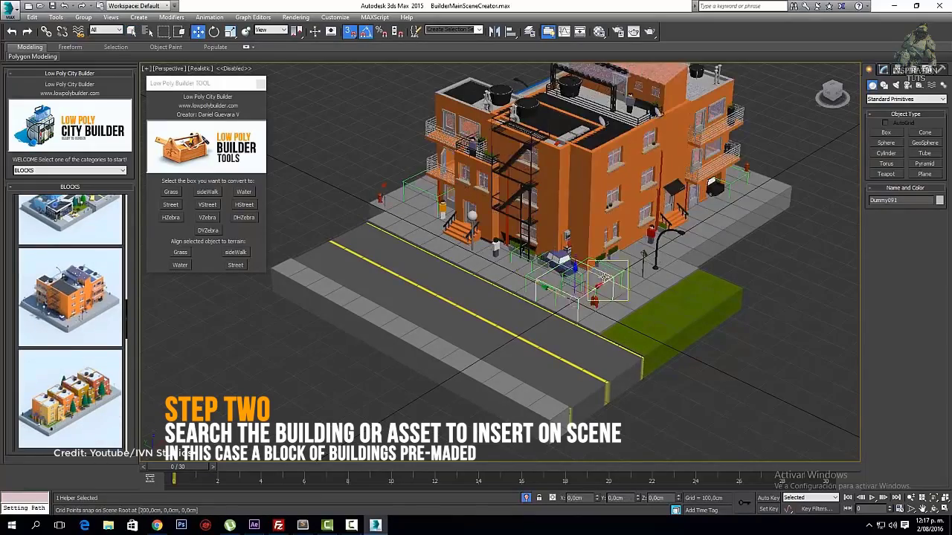
{"action": "middle_click_drag", "start_coordinate": [536, 253], "coordinate": [369, 299], "text": "alt"}
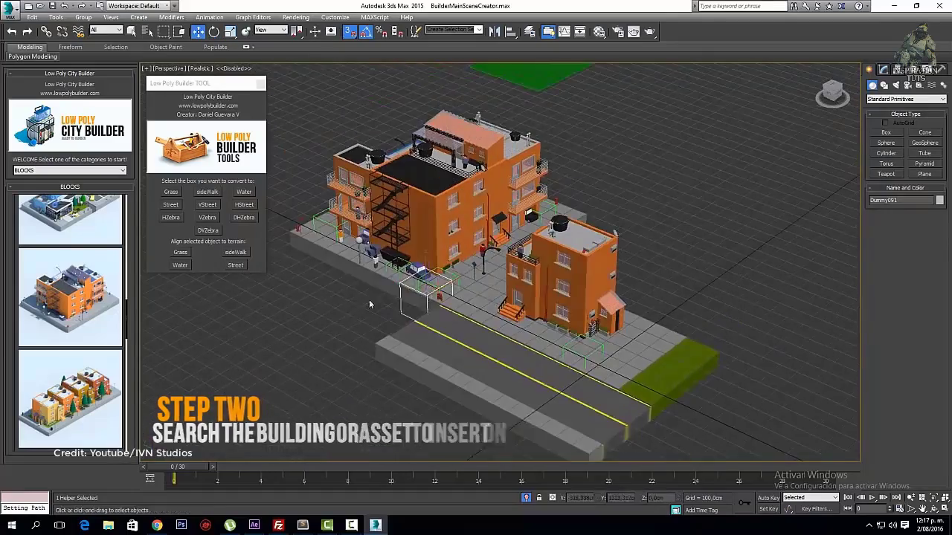
{"action": "left_click", "coordinate": [886, 132]}
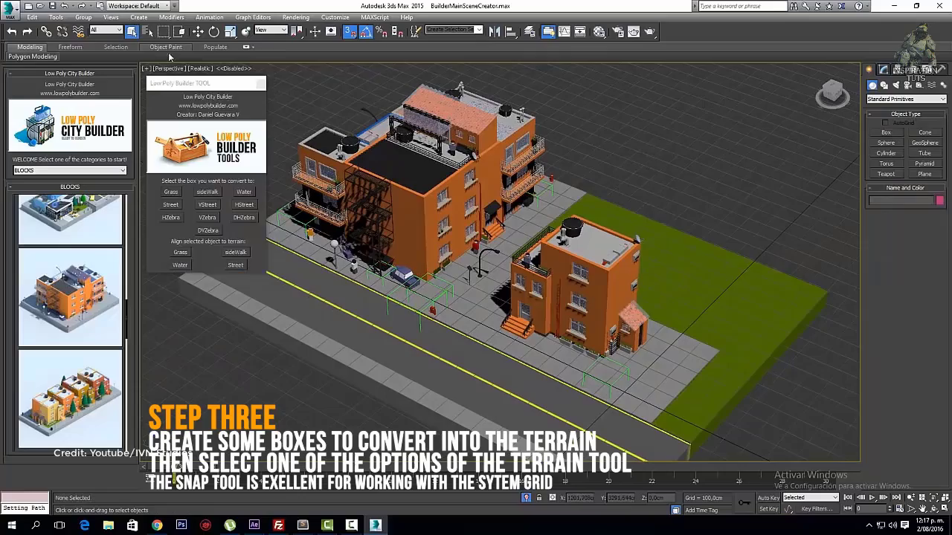
Switch the viewport to an orthographic view.
{"action": "left_click", "coordinate": [169, 68]}
{"action": "left_click", "coordinate": [206, 119]}
{"action": "scroll", "coordinate": [227, 67], "scroll_direction": "down", "scroll_amount": 3}
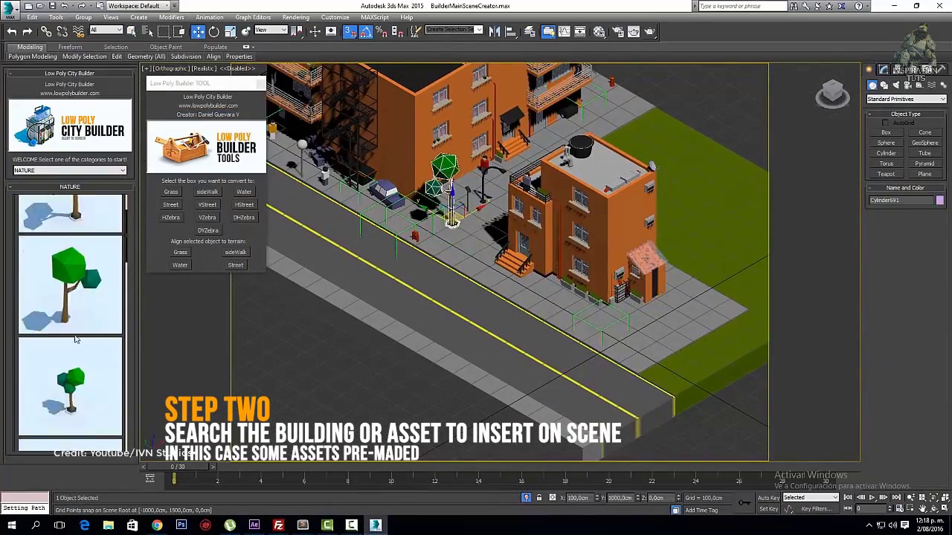
{"action": "scroll", "coordinate": [75, 339], "scroll_direction": "down", "scroll_amount": 3}
{"action": "scroll", "coordinate": [613, 278], "scroll_direction": "down", "scroll_amount": 5}
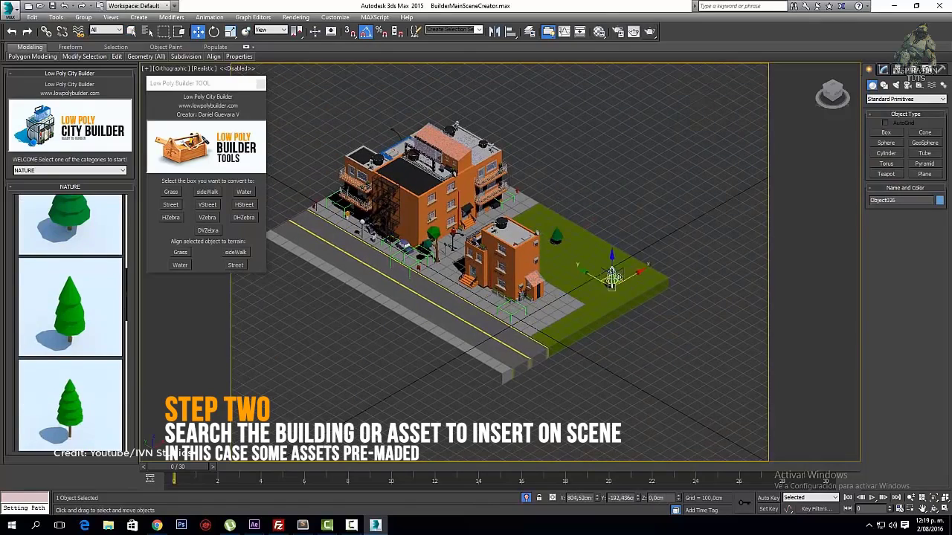
Add a yellow car from Street Assets to the street and render the city block.
{"action": "left_click", "coordinate": [69, 171]}
{"action": "left_click", "coordinate": [74, 200]}
{"action": "scroll", "coordinate": [123, 320], "scroll_direction": "down", "scroll_amount": 2}
{"action": "left_click", "coordinate": [71, 270]}
{"action": "scroll", "coordinate": [444, 250], "scroll_direction": "up", "scroll_amount": 3}
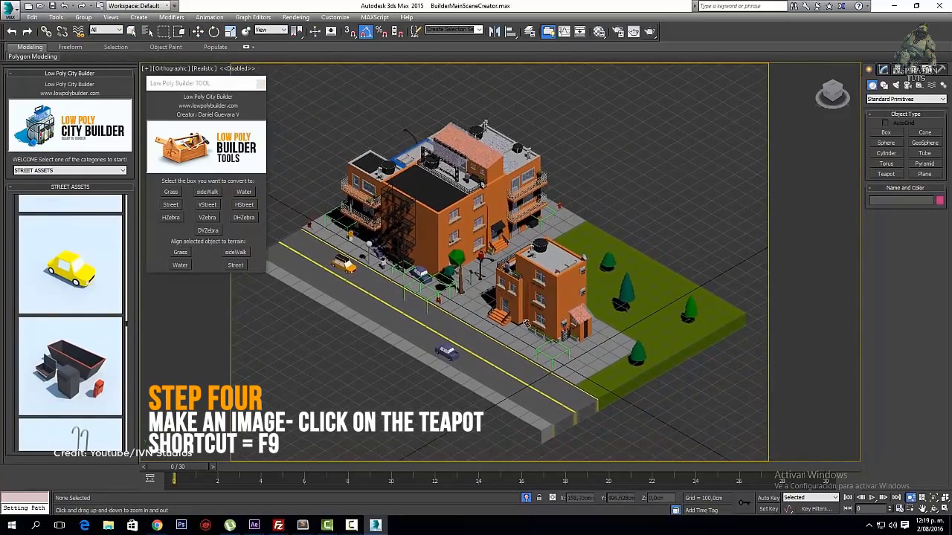
{"action": "left_click", "coordinate": [649, 31]}
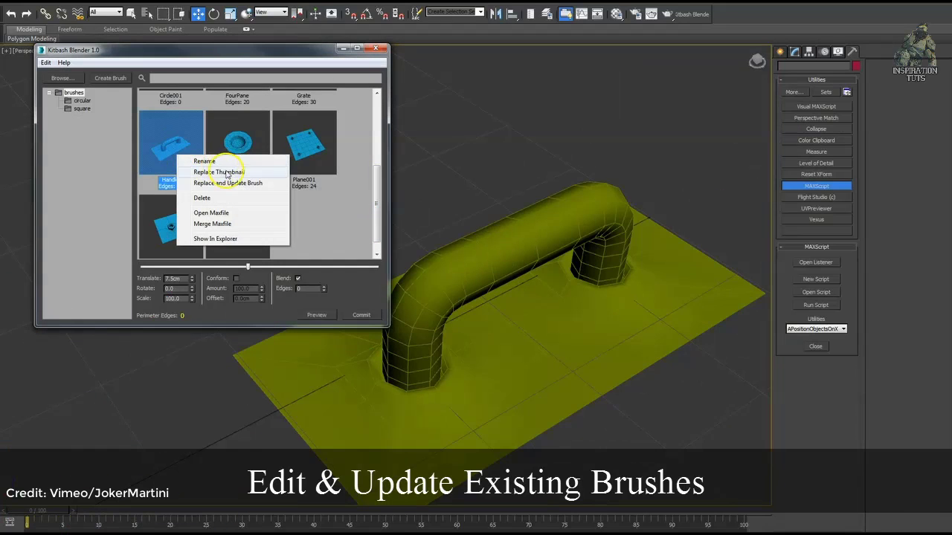
Replace the Handle brush thumbnail with the current view and orbit to its side.
{"action": "left_click", "coordinate": [233, 175]}
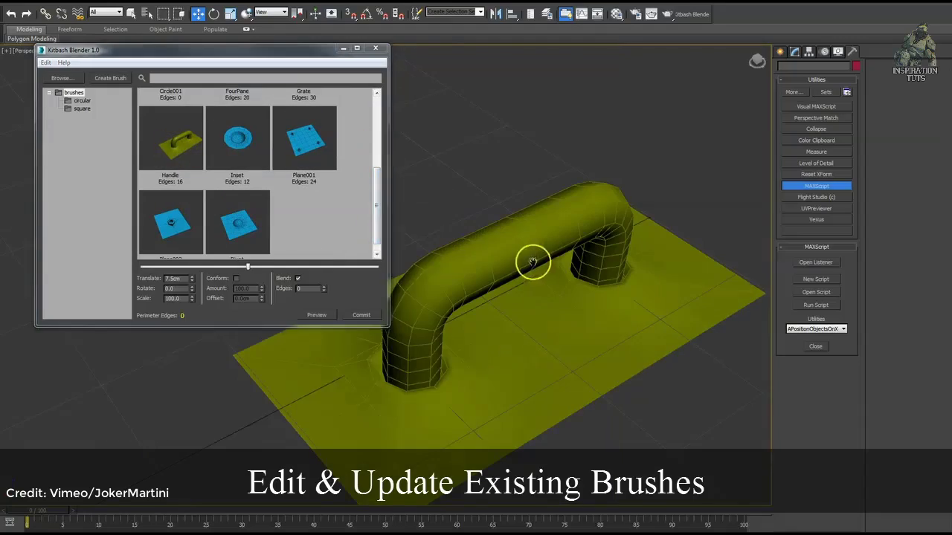
{"action": "middle_click_drag", "start_coordinate": [533, 261], "coordinate": [543, 254], "text": "alt"}
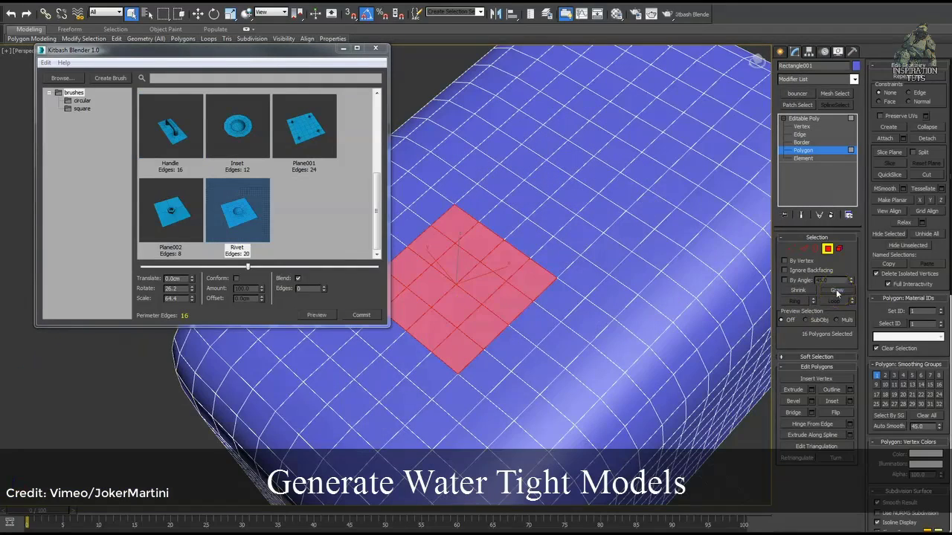
Grow the selection to 36 polygons and preview the Inset brush on it.
{"action": "left_click", "coordinate": [837, 291]}
{"action": "left_click", "coordinate": [234, 127]}
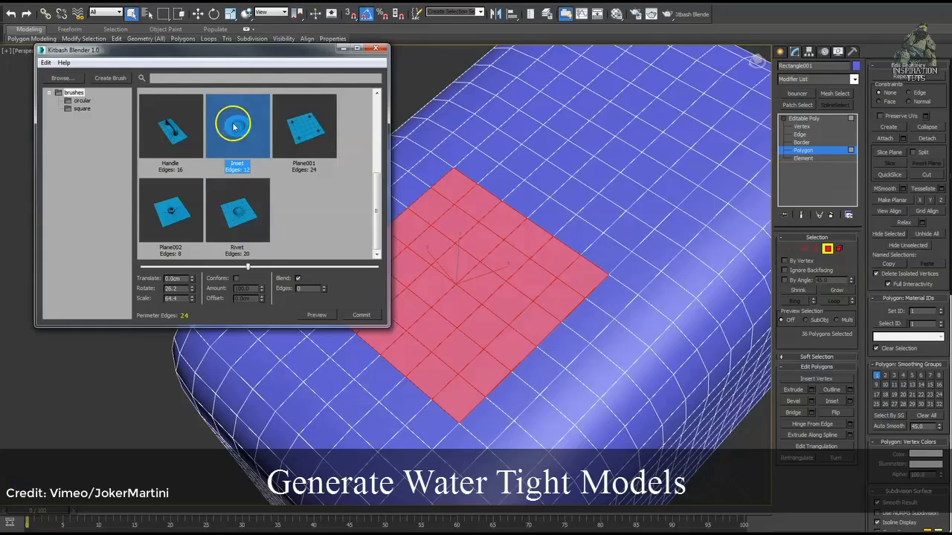
{"action": "left_click", "coordinate": [316, 315]}
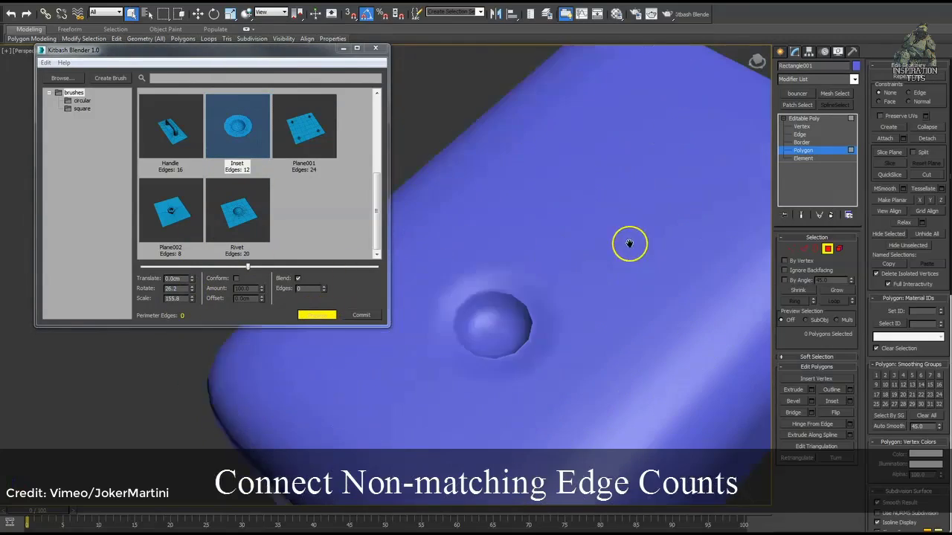
Commit a half-size Rivet brush onto newly selected polygons.
{"action": "left_click", "coordinate": [551, 191]}
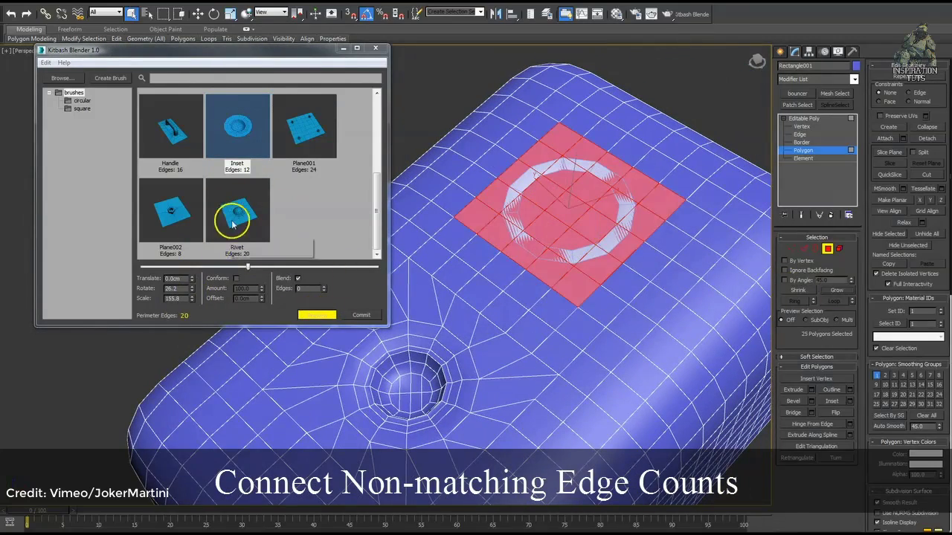
{"action": "left_click", "coordinate": [233, 223]}
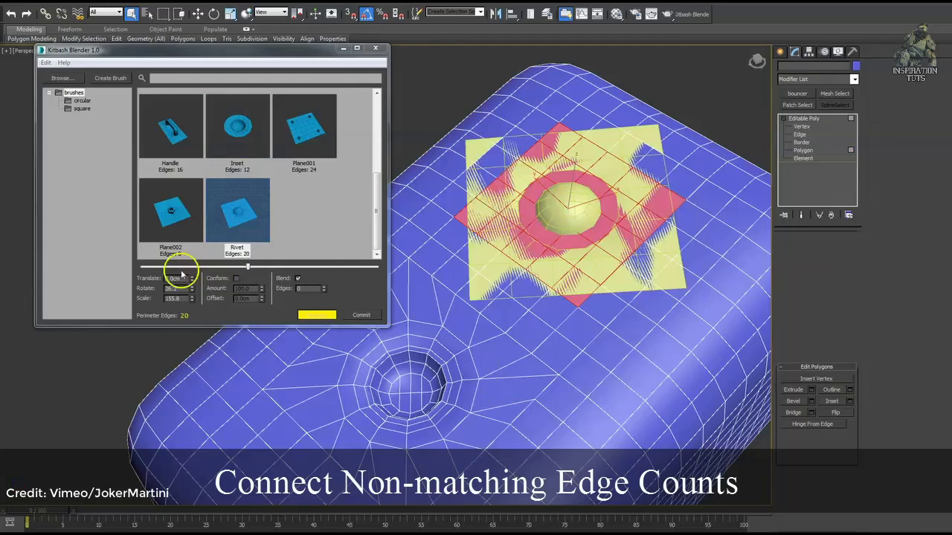
{"action": "left_click_drag", "start_coordinate": [191, 298], "coordinate": [191, 320]}
{"action": "left_click", "coordinate": [362, 316]}
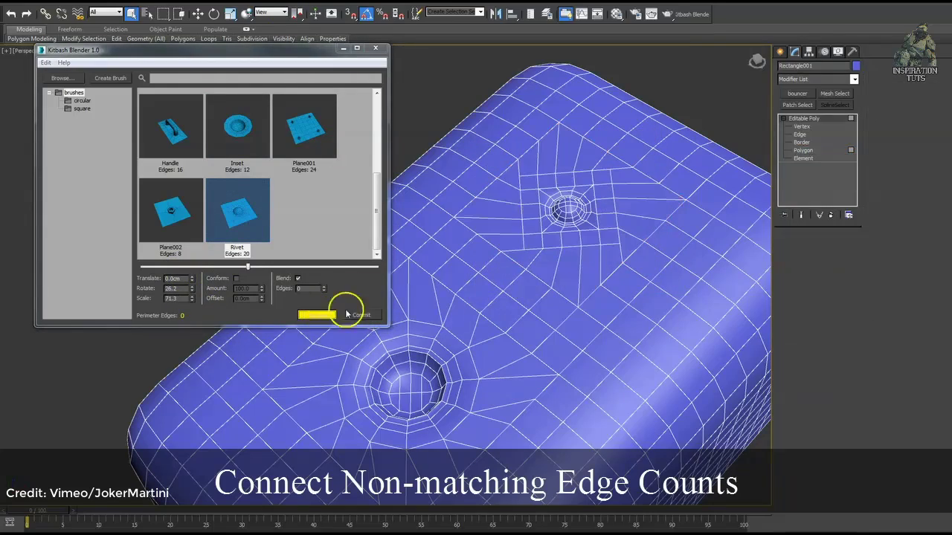
{"action": "left_click", "coordinate": [780, 51]}
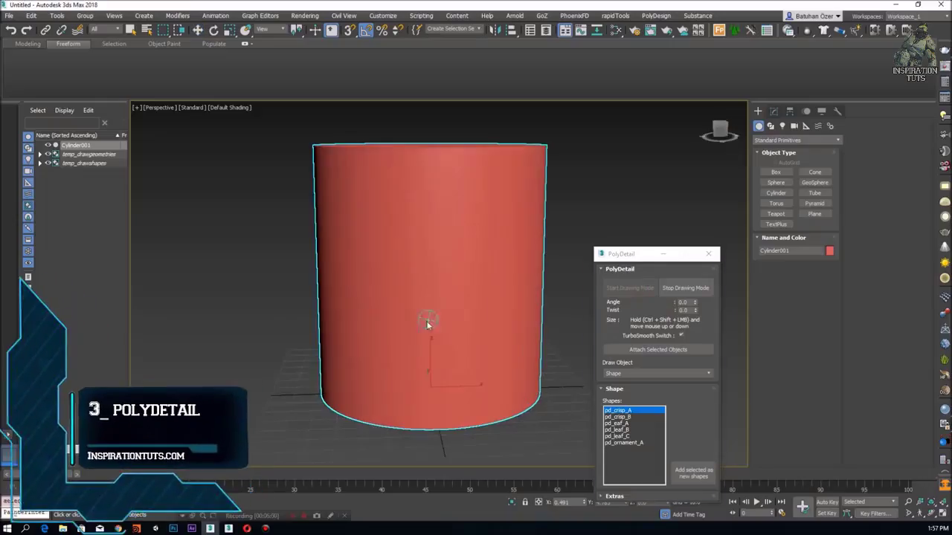
Draw curved ornament, leaf and feather strokes on the cylinder, then a branch piece below.
{"action": "left_click_drag", "start_coordinate": [424, 323], "coordinate": [398, 321]}
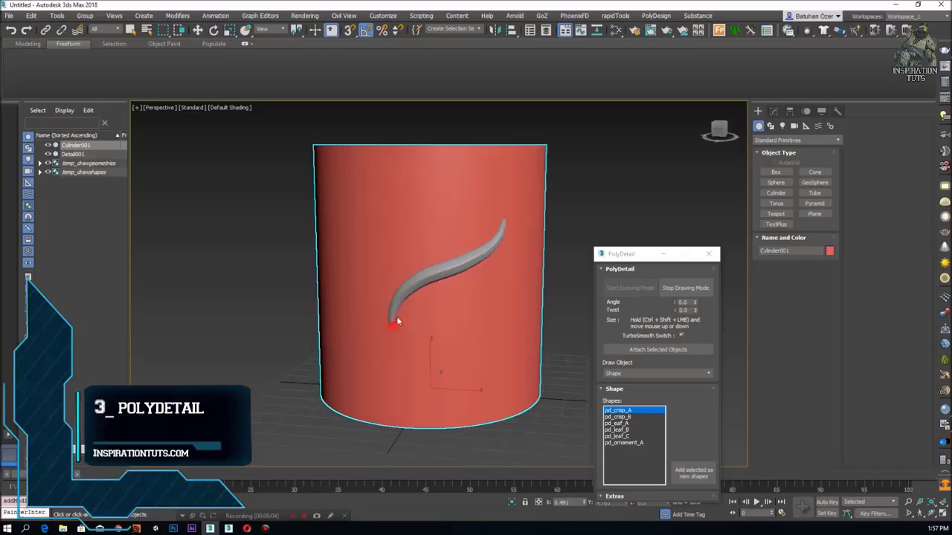
{"action": "scroll", "coordinate": [447, 271], "scroll_direction": "up", "scroll_amount": 3}
{"action": "left_click_drag", "start_coordinate": [450, 276], "coordinate": [473, 237]}
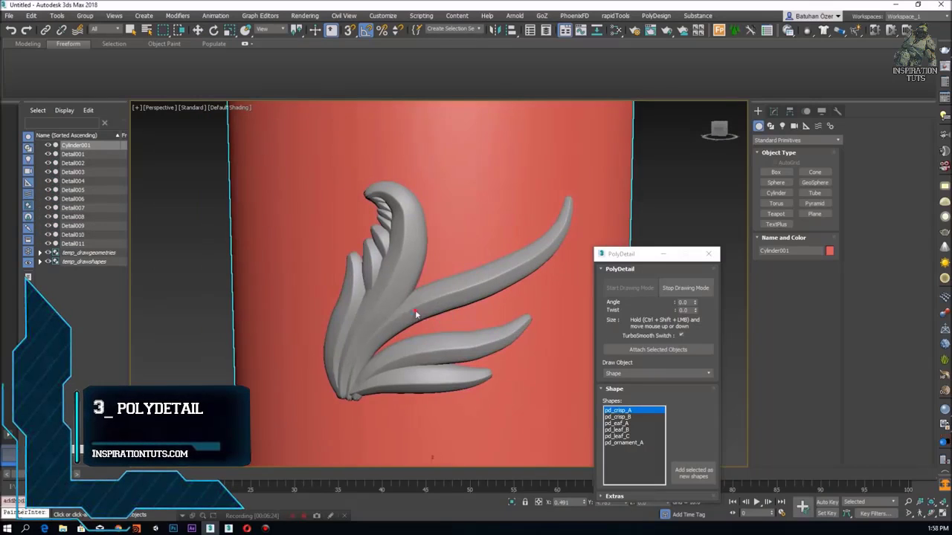
{"action": "left_click_drag", "start_coordinate": [415, 310], "coordinate": [451, 248]}
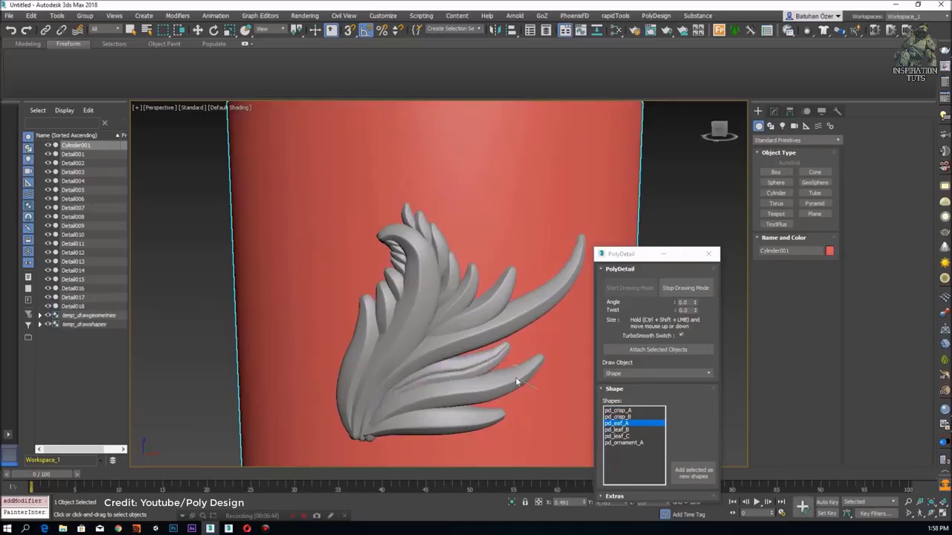
{"action": "middle_click_drag", "start_coordinate": [517, 382], "coordinate": [313, 312]}
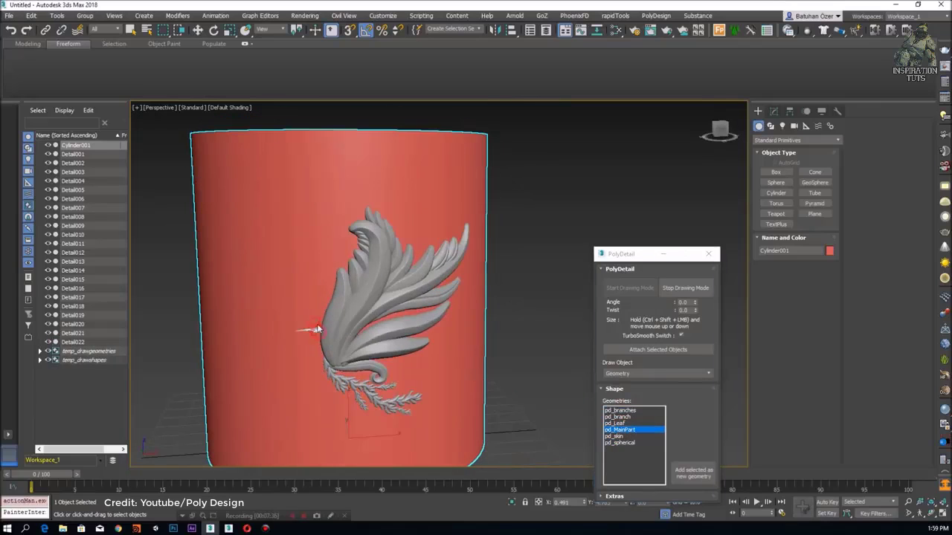
{"action": "left_click_drag", "start_coordinate": [316, 330], "coordinate": [305, 333]}
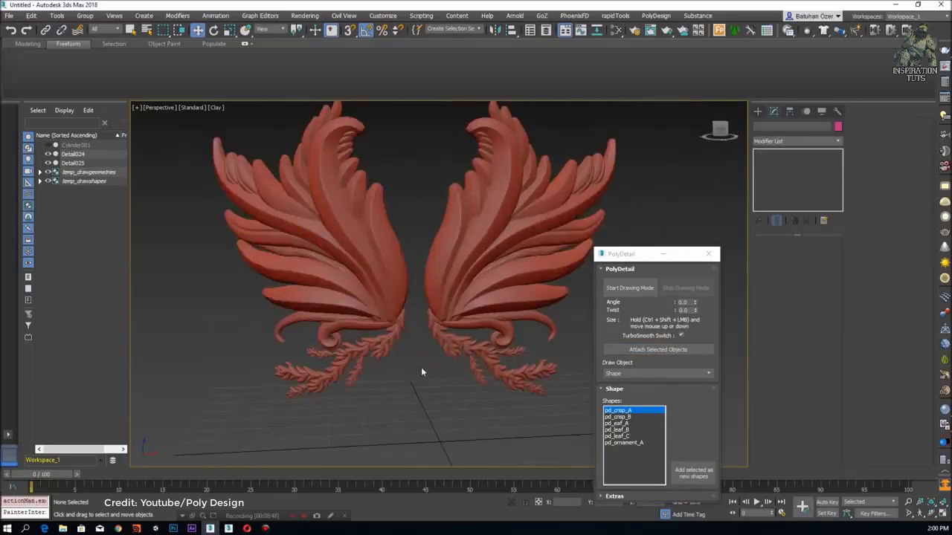
Select the leaf ornament pieces and mirror them into a pair of wings.
{"action": "key", "text": "ctrl+a"}
{"action": "scroll", "coordinate": [421, 372], "scroll_direction": "down", "scroll_amount": 2}
{"action": "left_click_drag", "start_coordinate": [655, 253], "coordinate": [697, 158]}
{"action": "left_click_drag", "start_coordinate": [473, 396], "coordinate": [284, 281]}
{"action": "middle_click_drag", "start_coordinate": [371, 387], "coordinate": [489, 376], "text": "alt"}
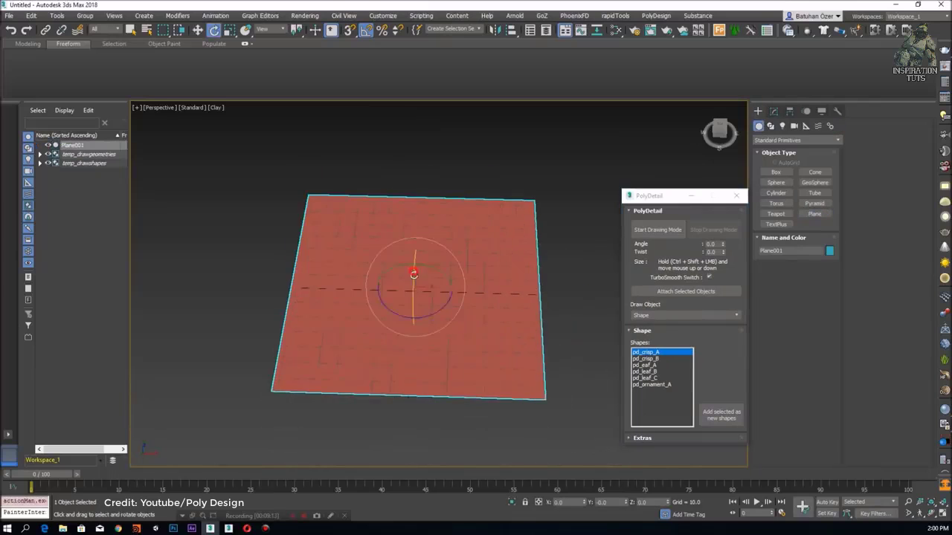
Stand a new plane upright and draw rotated pd_leaf_A PolyDetail pieces for the fan ornament.
{"action": "left_click_drag", "start_coordinate": [414, 276], "coordinate": [437, 303]}
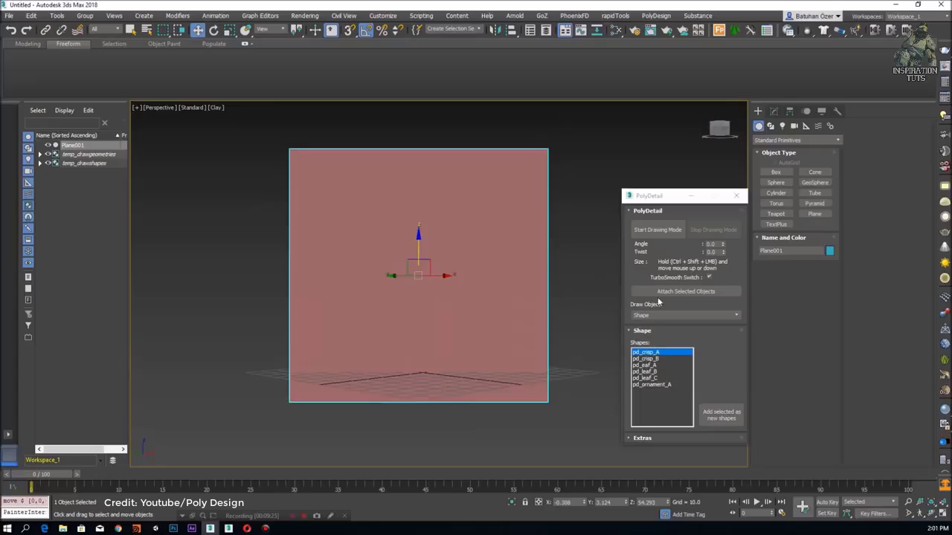
{"action": "left_click", "coordinate": [643, 365]}
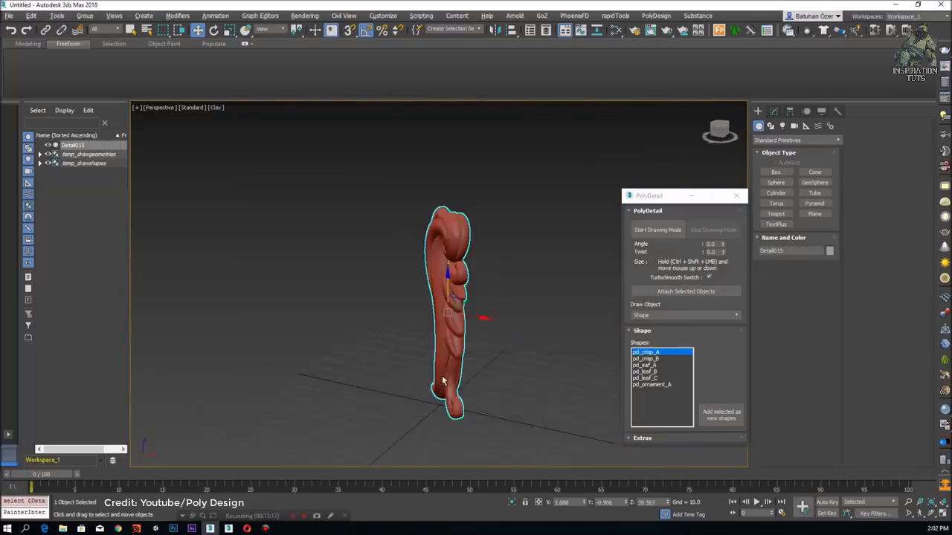
{"action": "left_click_drag", "start_coordinate": [446, 350], "coordinate": [449, 330]}
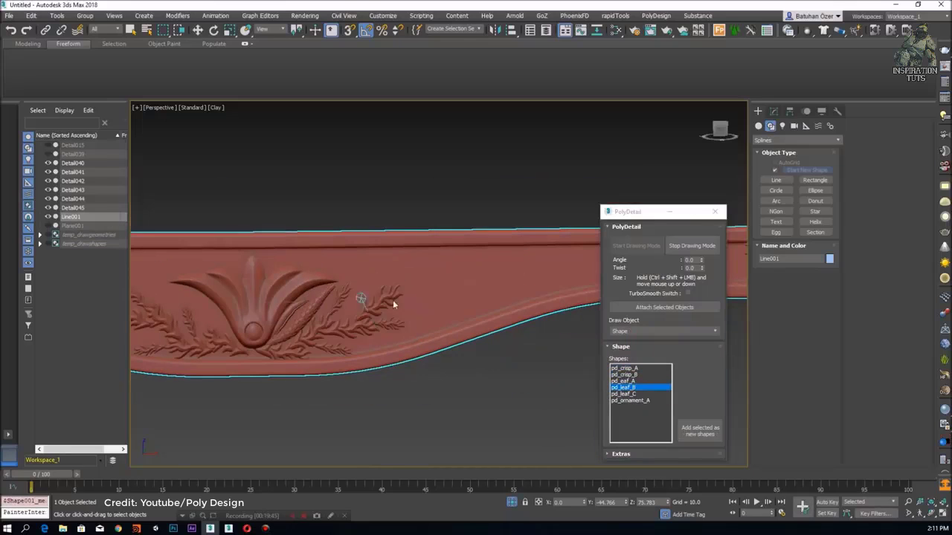
Draw pd_crisp_B leafy sprigs and scroll ornaments spreading outward from the central fan.
{"action": "middle_click_drag", "start_coordinate": [545, 275], "coordinate": [485, 268], "text": "alt"}
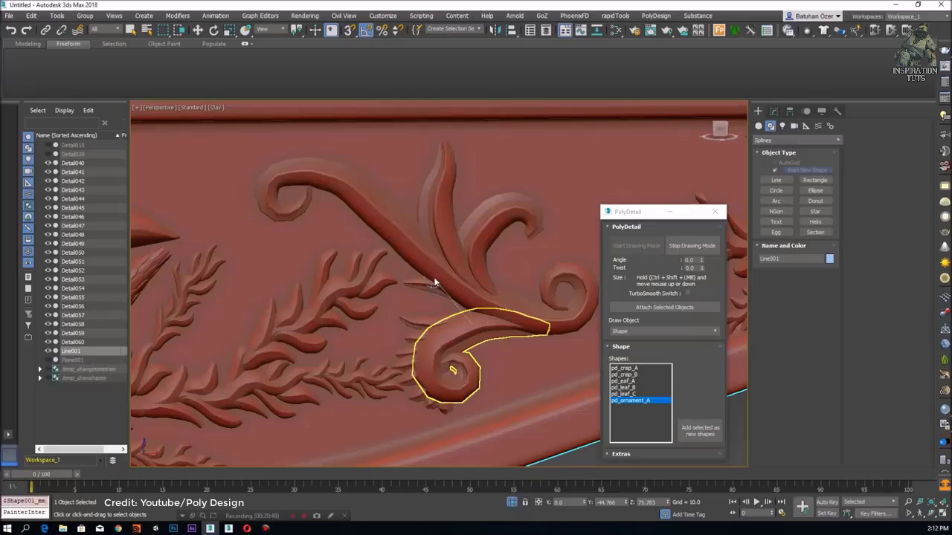
{"action": "left_click", "coordinate": [629, 374]}
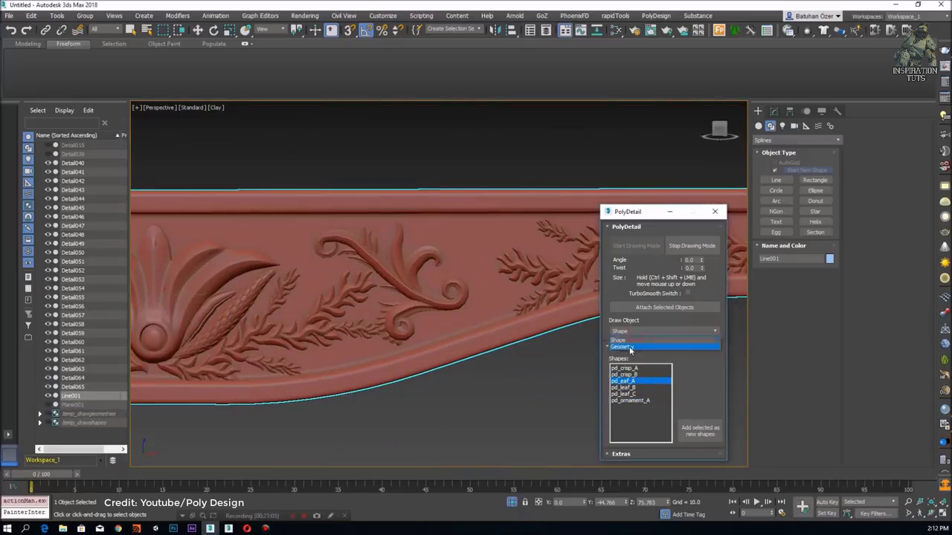
{"action": "scroll", "coordinate": [446, 257], "scroll_direction": "down", "scroll_amount": 5}
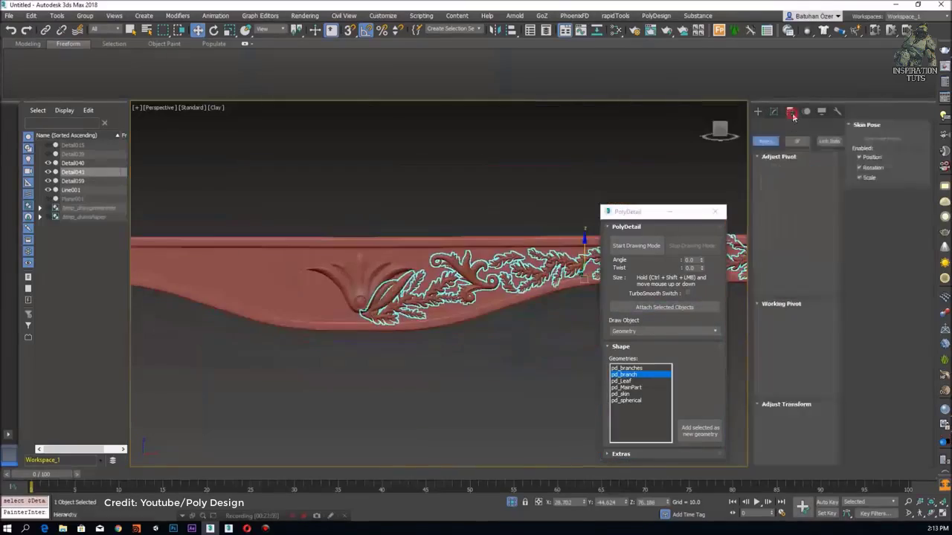
{"action": "left_click", "coordinate": [785, 142]}
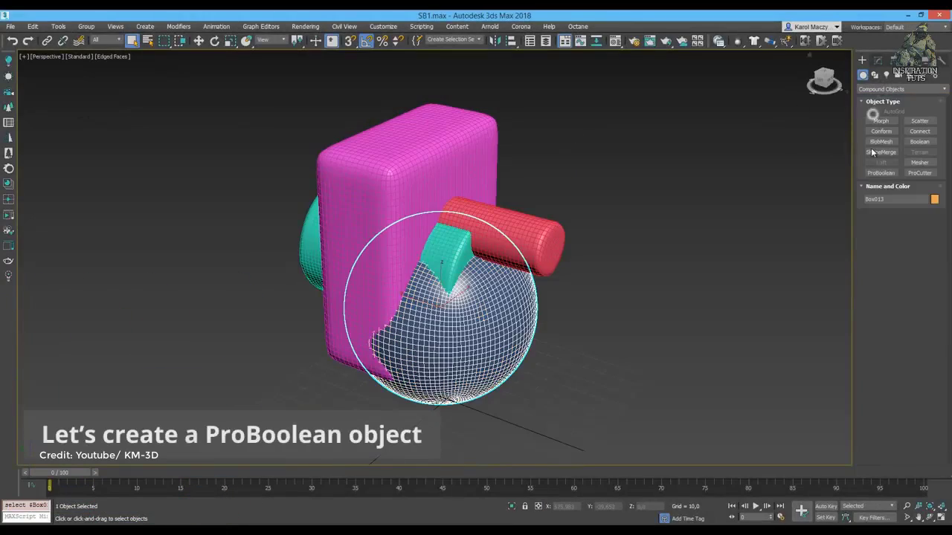
Create a ProBoolean object using an intersection operation and inspect the cut surface.
{"action": "left_click", "coordinate": [881, 172]}
{"action": "left_click", "coordinate": [881, 320]}
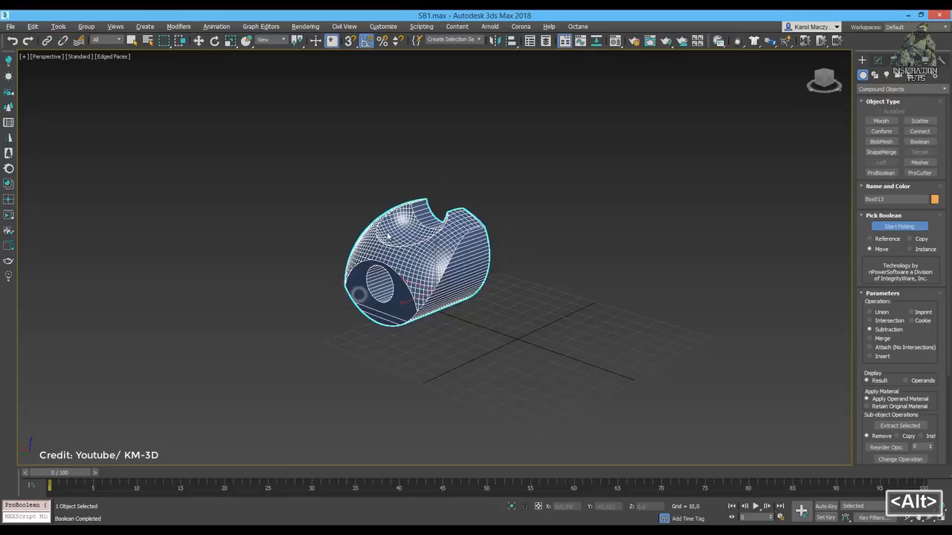
{"action": "middle_click_drag", "start_coordinate": [386, 237], "coordinate": [431, 223], "text": "alt"}
{"action": "left_click", "coordinate": [877, 60]}
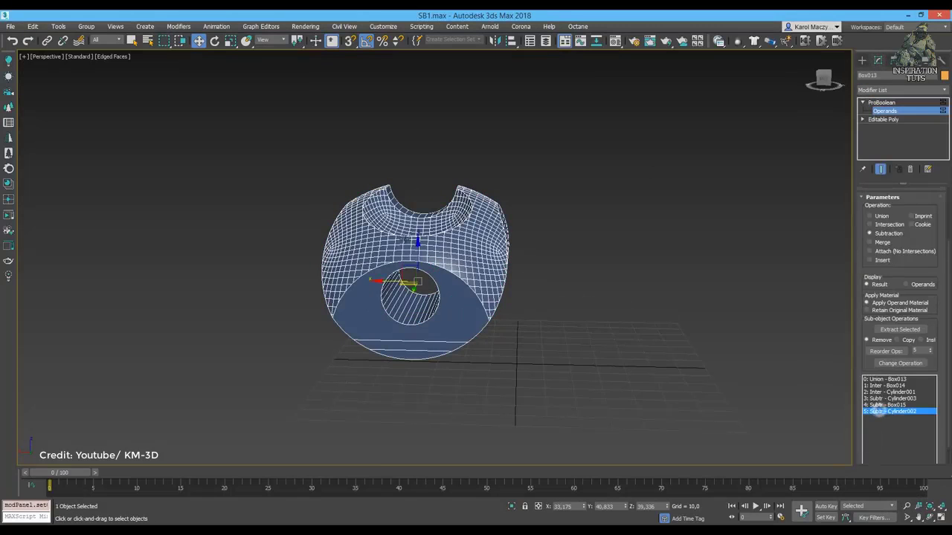
{"action": "middle_click_drag", "start_coordinate": [446, 238], "coordinate": [489, 263], "text": "alt"}
{"action": "key", "text": "F4"}
{"action": "scroll", "coordinate": [457, 235], "scroll_direction": "up", "scroll_amount": 5}
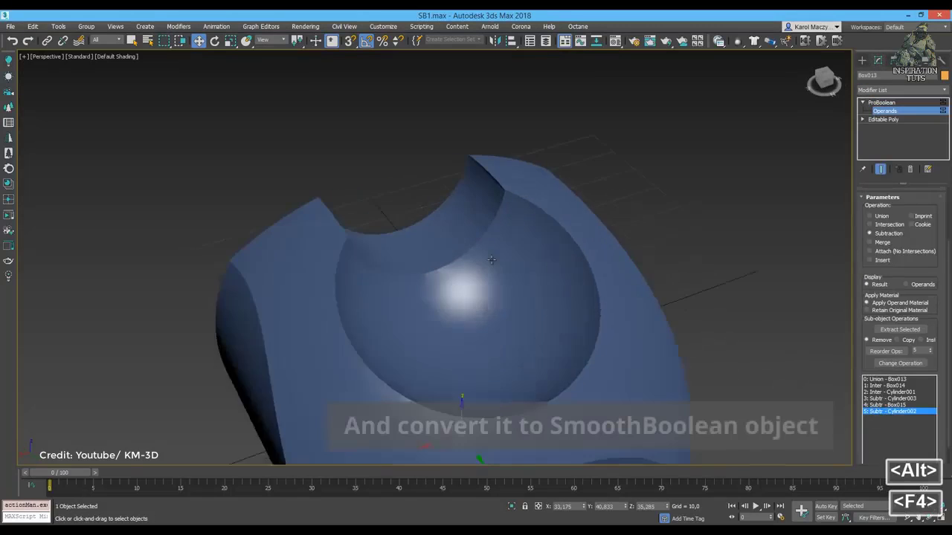
Convert it to a SmoothBoolean, preview the fillet borders, and solve the mesh.
{"action": "right_click", "coordinate": [451, 206]}
{"action": "left_click", "coordinate": [555, 324]}
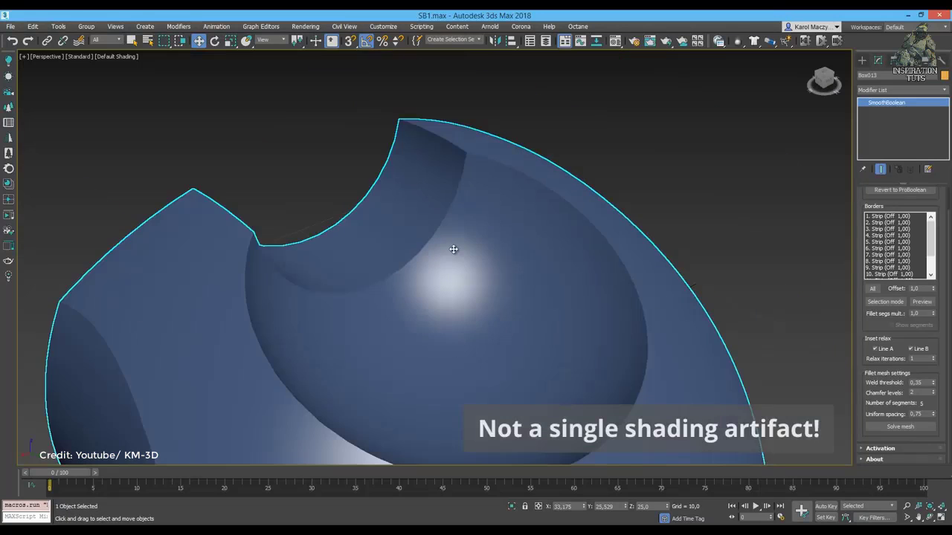
{"action": "middle_click_drag", "start_coordinate": [446, 260], "coordinate": [476, 253], "text": "alt"}
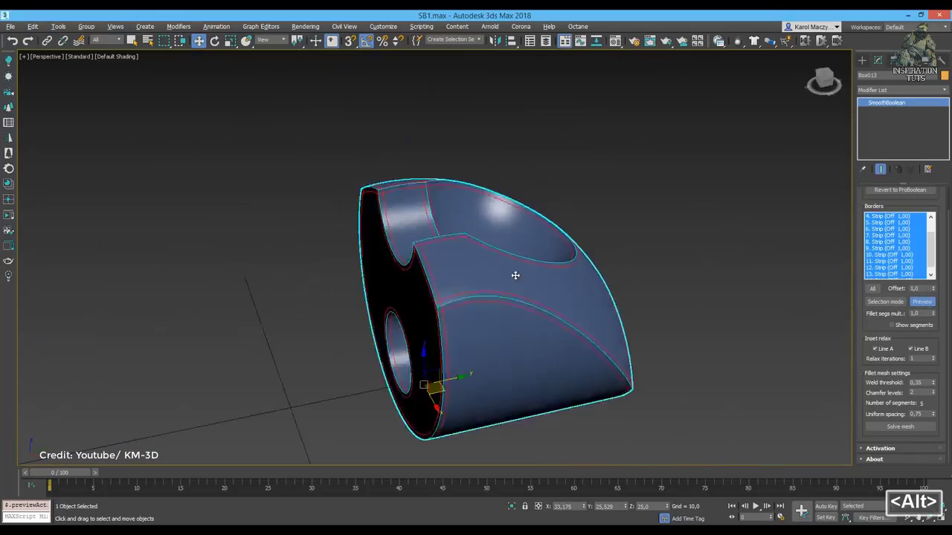
{"action": "left_click", "coordinate": [922, 302]}
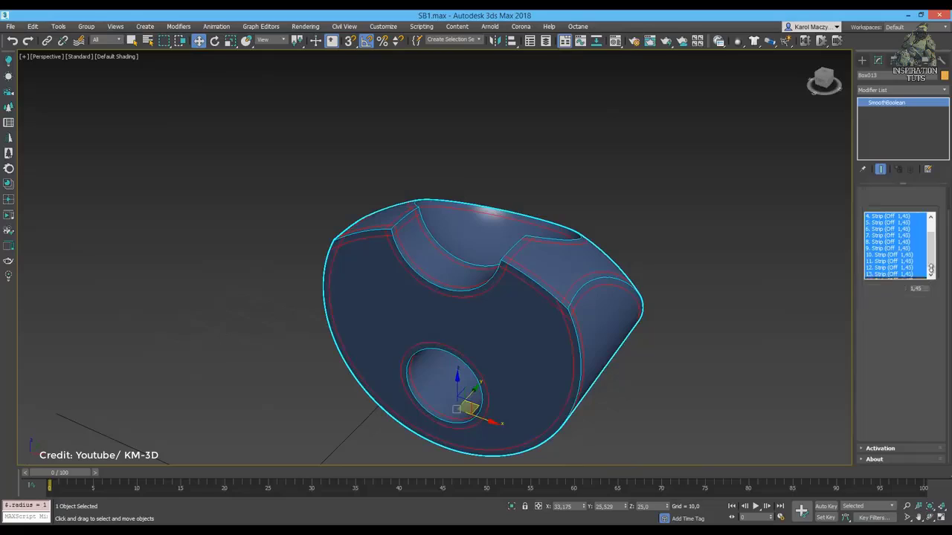
{"action": "mouse_move", "coordinate": [416, 283]}
{"action": "middle_mouse_down", "text": "alt"}
{"action": "mouse_move", "coordinate": [461, 286]}
{"action": "mouse_move", "coordinate": [409, 236]}
{"action": "mouse_move", "coordinate": [570, 325]}
{"action": "mouse_move", "coordinate": [419, 325]}
{"action": "mouse_move", "coordinate": [499, 289]}
{"action": "mouse_move", "coordinate": [510, 305]}
{"action": "mouse_move", "coordinate": [622, 291]}
{"action": "mouse_move", "coordinate": [753, 324]}
{"action": "middle_mouse_up", "text": "alt"}
{"action": "left_click", "coordinate": [901, 427]}
{"action": "key", "text": "F4"}
{"action": "key", "text": "F4"}
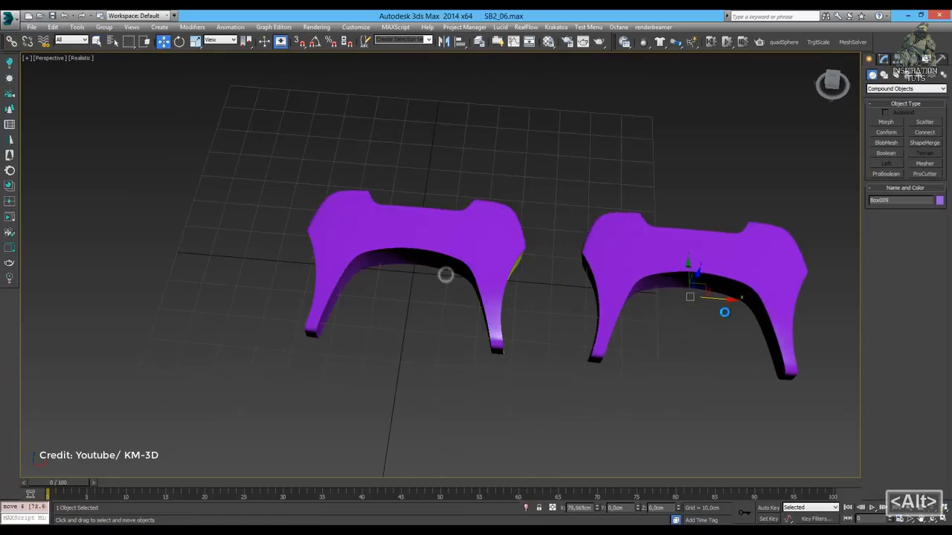
Extract the GeoSphere operands and cut lens-shaped end pieces from the purple shell.
{"action": "middle_click_drag", "start_coordinate": [593, 281], "coordinate": [654, 277], "text": "alt"}
{"action": "left_click", "coordinate": [882, 58]}
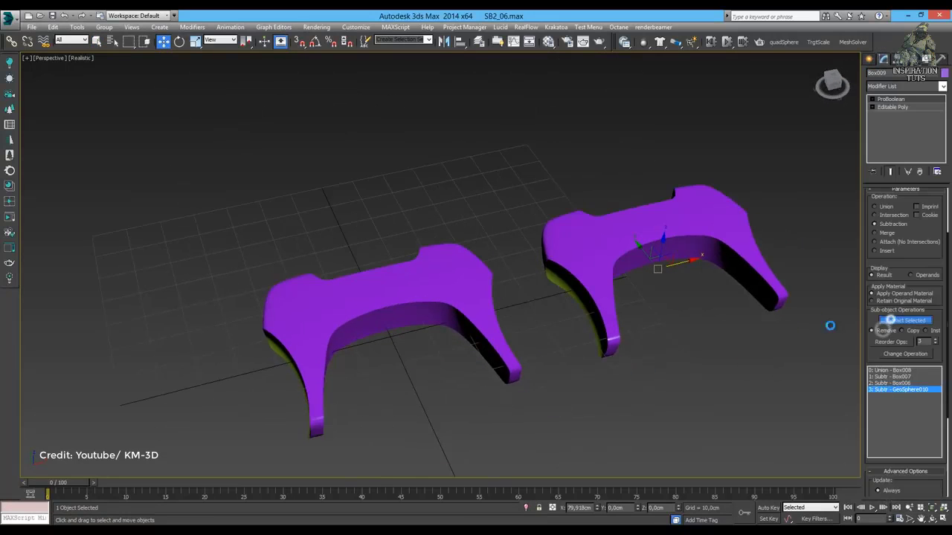
{"action": "left_click", "coordinate": [886, 174]}
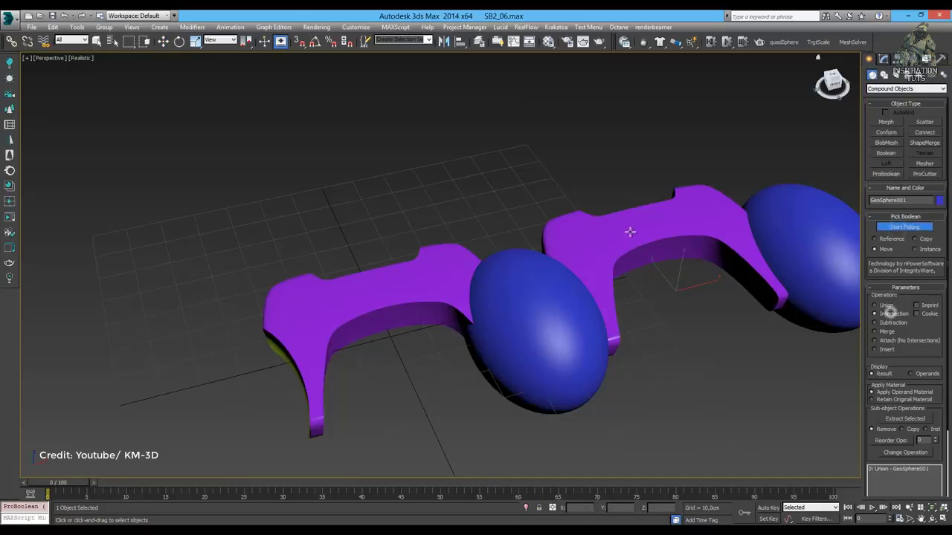
{"action": "left_click", "coordinate": [630, 232]}
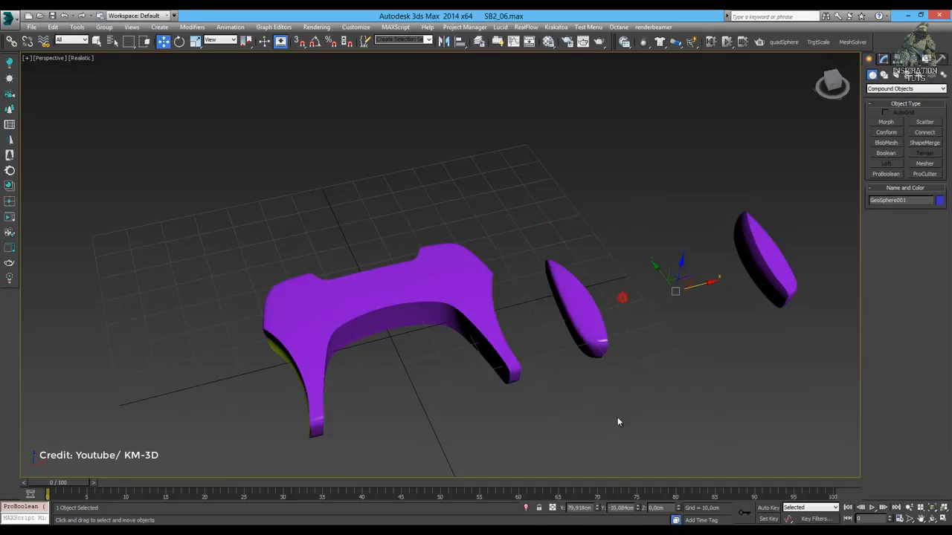
{"action": "key", "text": "F4"}
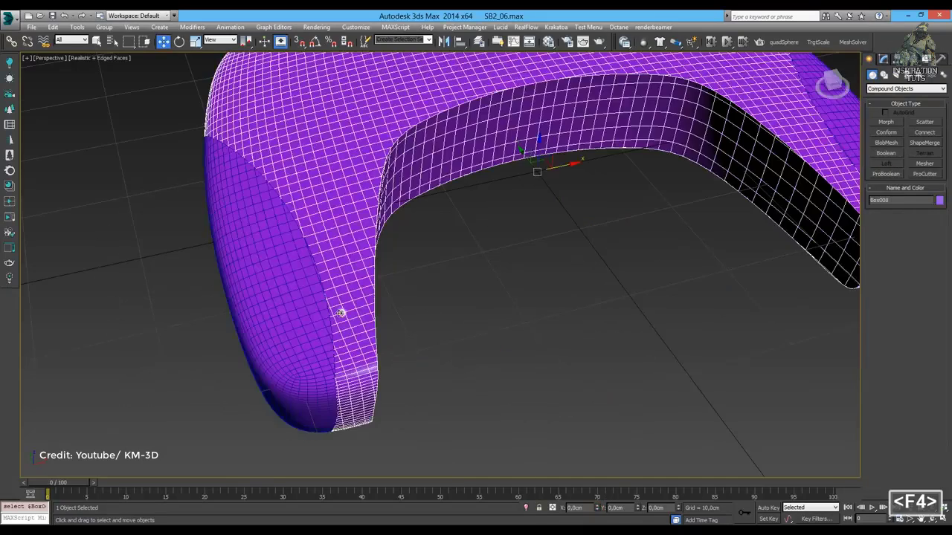
Apply the yellow material and convert the end piece to a SmoothBoolean object.
{"action": "key", "text": "m"}
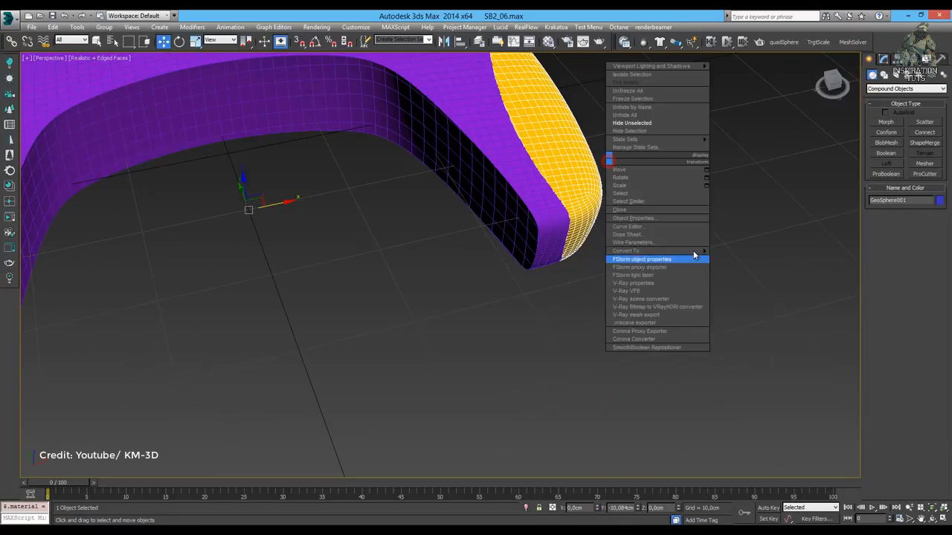
{"action": "left_click", "coordinate": [692, 258]}
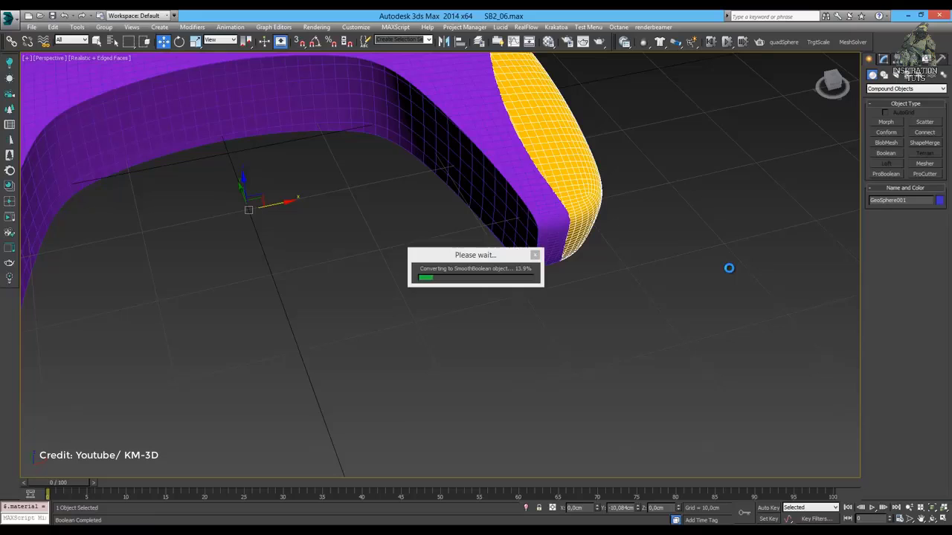
{"action": "key", "text": "z"}
{"action": "middle_click_drag", "start_coordinate": [510, 261], "coordinate": [521, 238], "text": "alt"}
Preview and solve smooth fillets on all border strips at 0.29 offset.
{"action": "left_click", "coordinate": [904, 245]}
{"action": "key", "text": "F4"}
{"action": "left_click", "coordinate": [928, 327]}
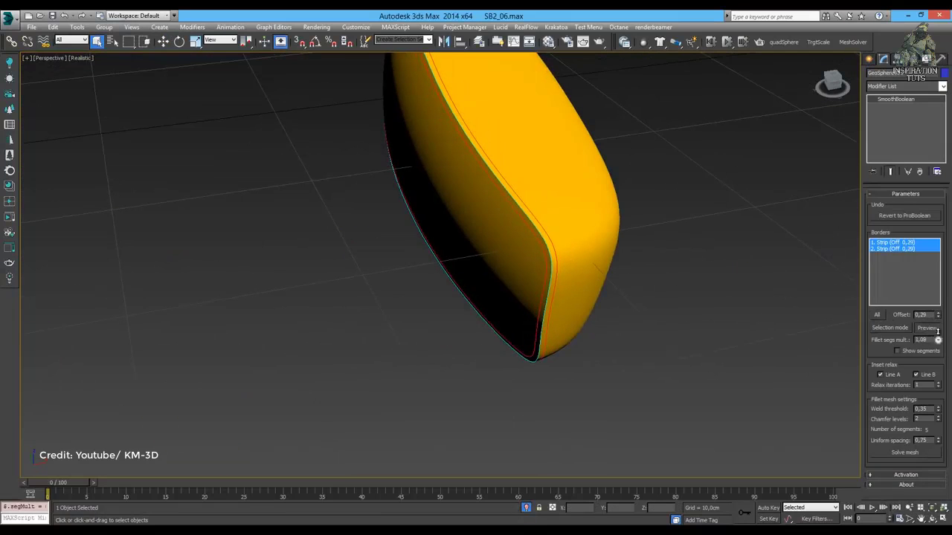
{"action": "left_click", "coordinate": [900, 453]}
{"action": "key", "text": "F4"}
{"action": "middle_click_drag", "start_coordinate": [593, 283], "coordinate": [512, 321], "text": "alt"}
Unhide all hidden objects around the purple controller shell.
{"action": "key", "text": "z"}
{"action": "right_click", "coordinate": [395, 210]}
{"action": "left_click", "coordinate": [339, 211]}
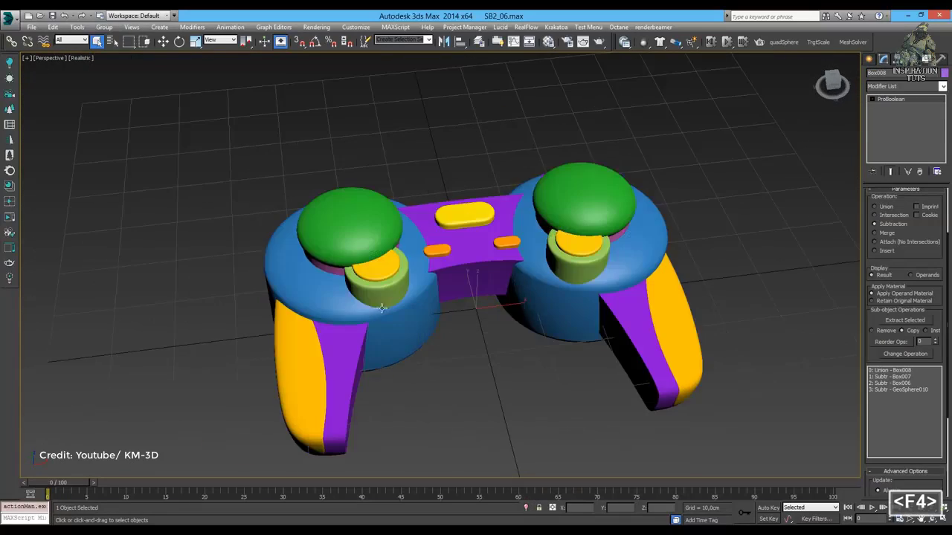
{"action": "scroll", "coordinate": [382, 307], "scroll_direction": "up", "scroll_amount": 5}
{"action": "scroll", "coordinate": [918, 270], "scroll_direction": "up", "scroll_amount": 2}
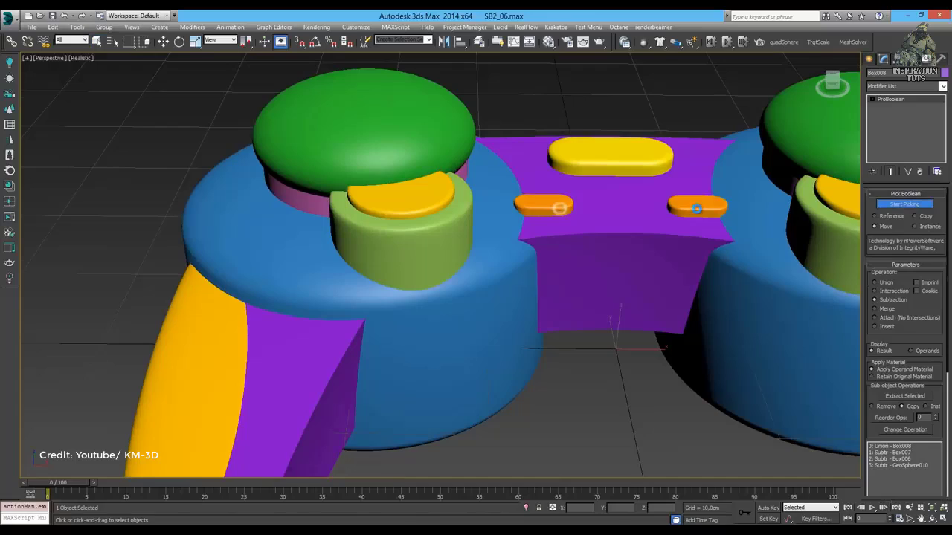
{"action": "key", "text": "F4"}
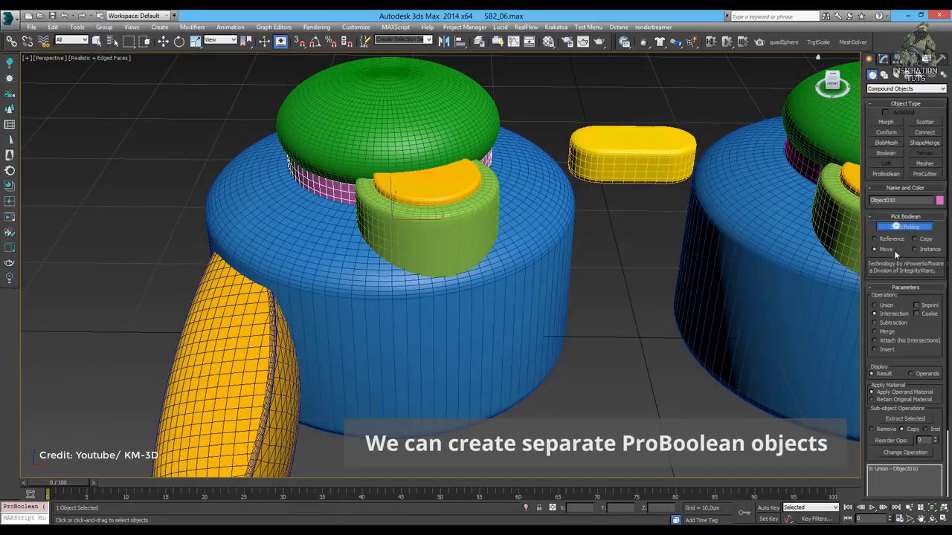
Union the right pink button housing into the controller body with ProBoolean.
{"action": "left_click", "coordinate": [896, 314]}
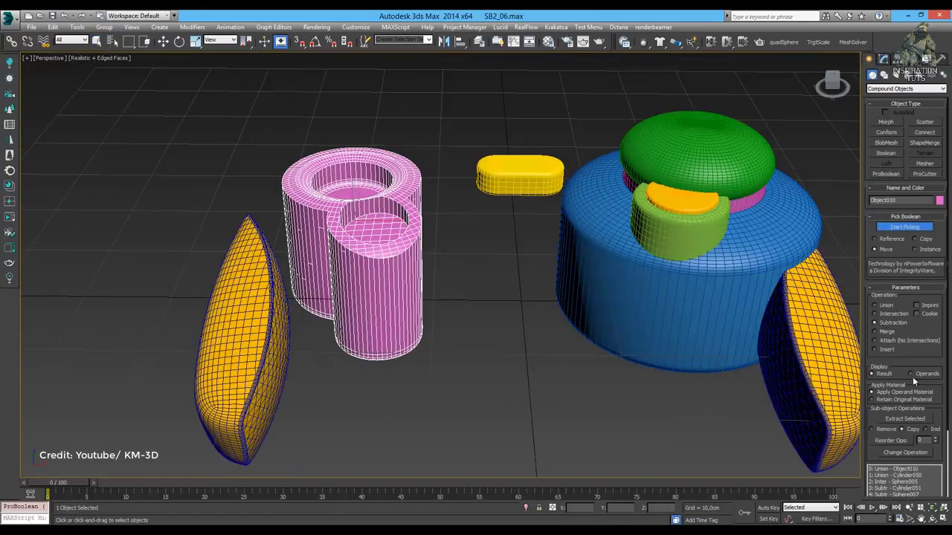
{"action": "scroll", "coordinate": [903, 446], "scroll_direction": "down", "scroll_amount": 5}
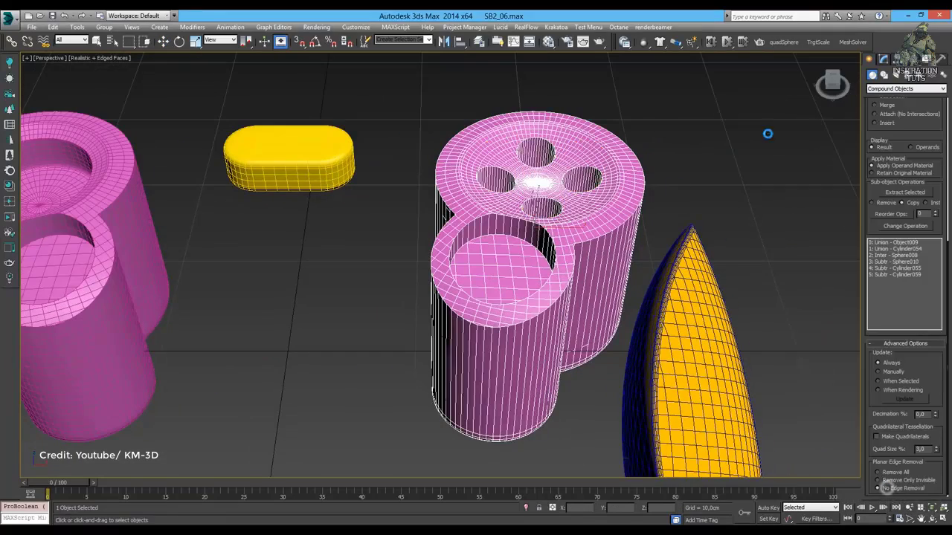
{"action": "key", "text": "F4"}
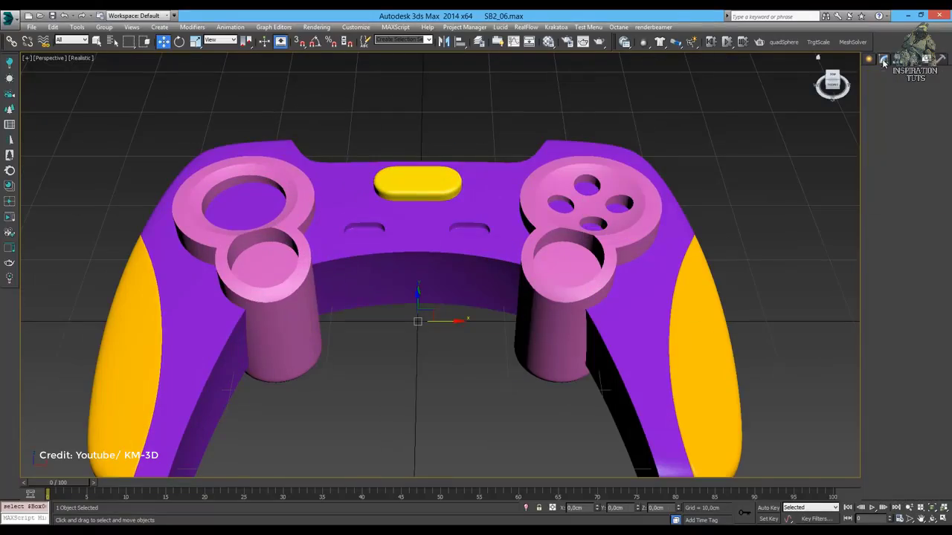
{"action": "left_click", "coordinate": [884, 59]}
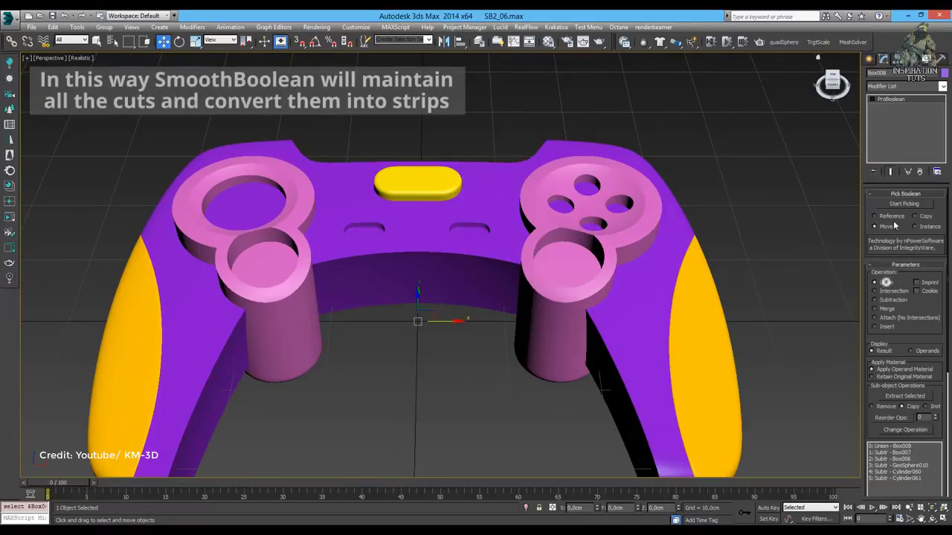
{"action": "left_click", "coordinate": [652, 203]}
{"action": "key", "text": "F4"}
Shift-drag a copy of the controller and set its Cylinder019 operand to Intersection.
{"action": "mouse_move", "coordinate": [476, 298]}
{"action": "middle_mouse_down", "text": "alt"}
{"action": "mouse_move", "coordinate": [416, 282]}
{"action": "mouse_move", "coordinate": [520, 312]}
{"action": "mouse_move", "coordinate": [669, 303]}
{"action": "middle_mouse_up", "text": "alt"}
{"action": "key", "text": "w"}
{"action": "scroll", "coordinate": [475, 297], "scroll_direction": "down", "scroll_amount": 5}
{"action": "left_click_drag", "start_coordinate": [669, 303], "coordinate": [833, 305], "text": "shift"}
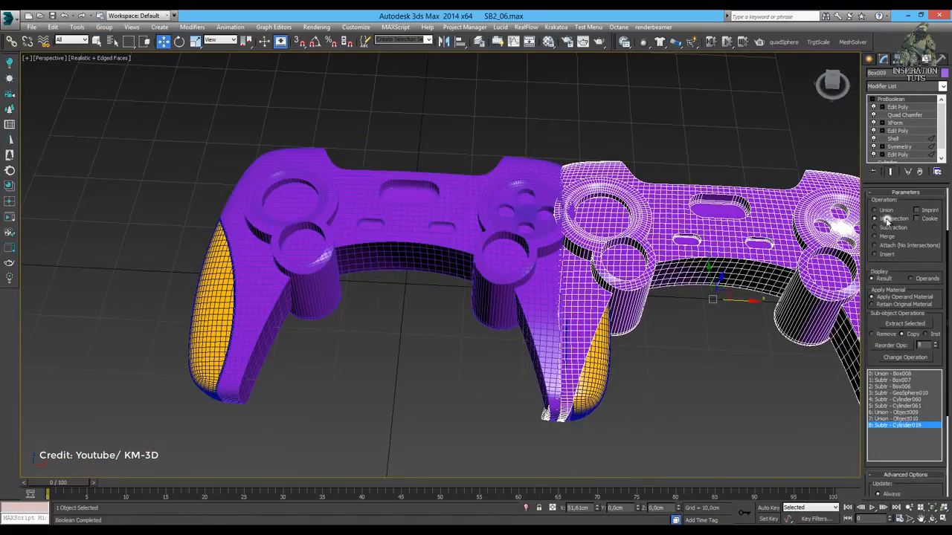
{"action": "left_click", "coordinate": [896, 357]}
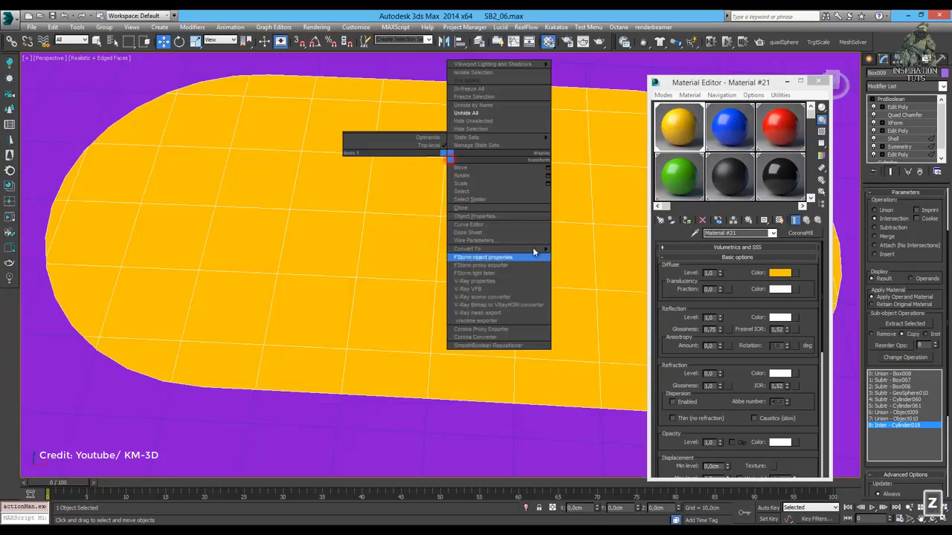
Colour the centre pill yellow, make it a SmoothBoolean, and set strip offset 0,32.
{"action": "left_click", "coordinate": [532, 247]}
{"action": "left_click", "coordinate": [567, 321]}
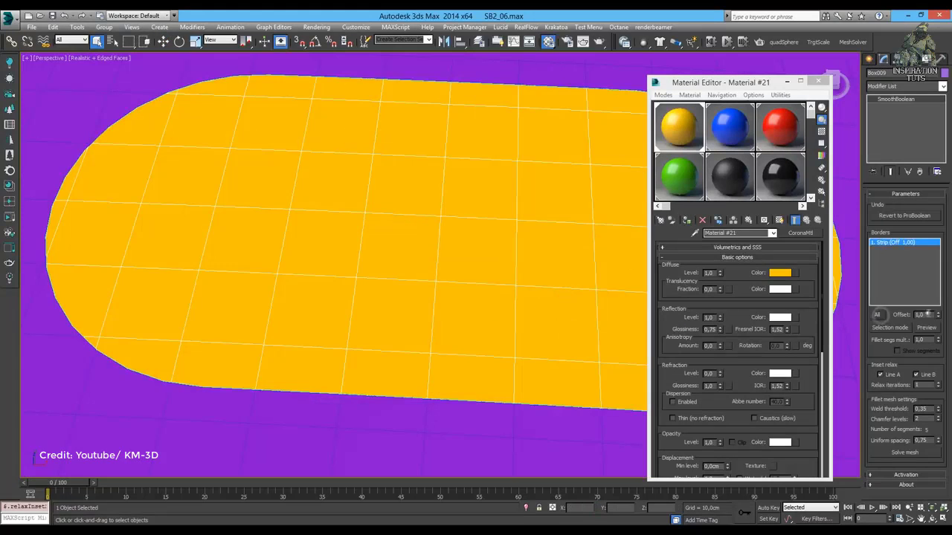
{"action": "key", "text": "F4"}
{"action": "scroll", "coordinate": [625, 370], "scroll_direction": "down", "scroll_amount": 10}
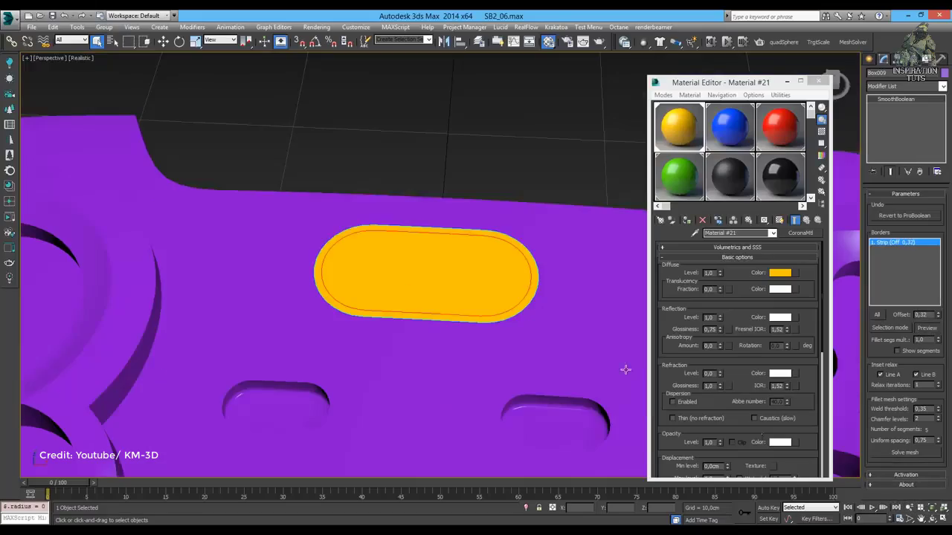
{"action": "type", "text": "0,32"}
{"action": "key", "text": "Return"}
{"action": "scroll", "coordinate": [496, 307], "scroll_direction": "up", "scroll_amount": 10}
{"action": "key", "text": "F4"}
{"action": "scroll", "coordinate": [378, 306], "scroll_direction": "down", "scroll_amount": 10}
Convert the controller body to a SmoothBoolean and reduce the offset of all border strips.
{"action": "middle_click_drag", "start_coordinate": [379, 307], "coordinate": [383, 148], "text": "alt"}
{"action": "right_click", "coordinate": [382, 148], "text": "alt"}
{"action": "left_click", "coordinate": [510, 260]}
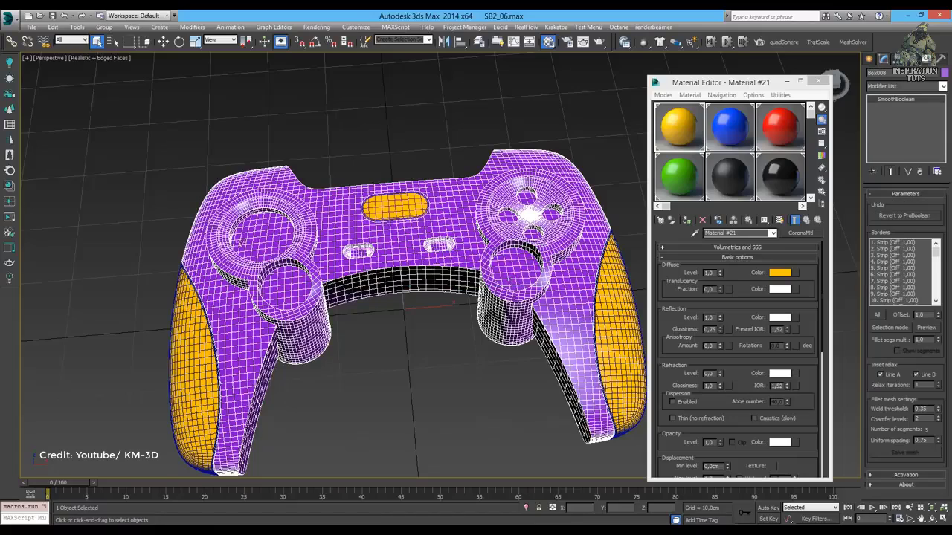
{"action": "scroll", "coordinate": [416, 297], "scroll_direction": "up", "scroll_amount": 5}
{"action": "key", "text": "F4"}
{"action": "left_click", "coordinate": [877, 314]}
{"action": "scroll", "coordinate": [372, 260], "scroll_direction": "up", "scroll_amount": 4}
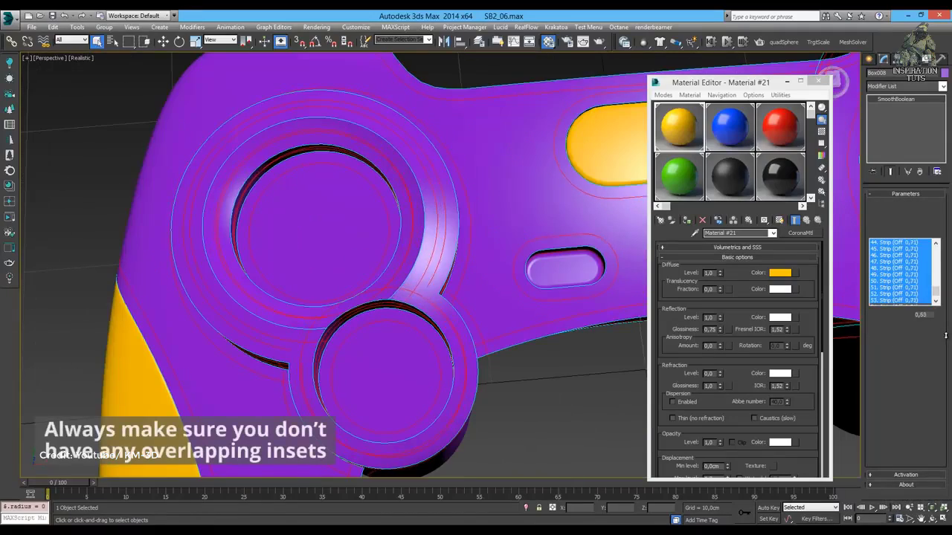
{"action": "left_click_drag", "start_coordinate": [946, 344], "coordinate": [946, 350]}
{"action": "scroll", "coordinate": [390, 330], "scroll_direction": "up", "scroll_amount": 6}
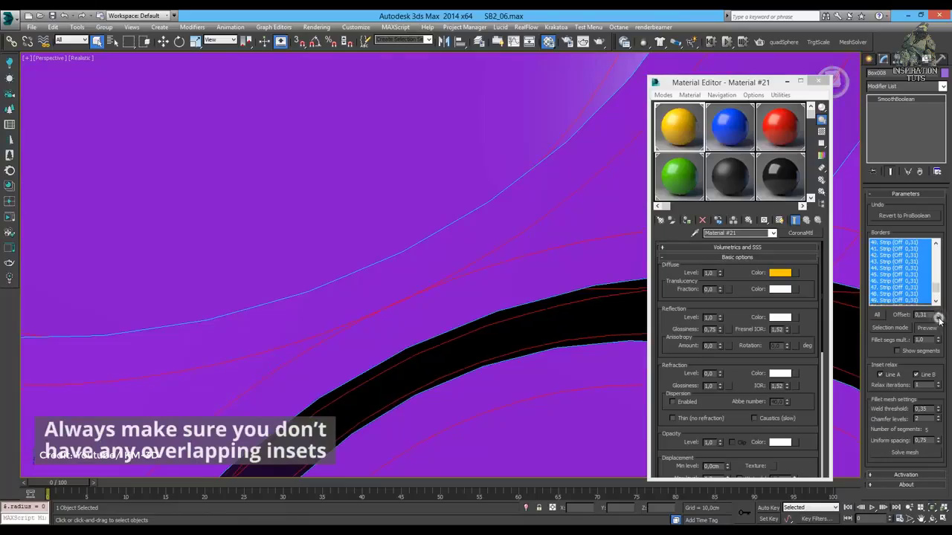
{"action": "scroll", "coordinate": [457, 291], "scroll_direction": "down", "scroll_amount": 10}
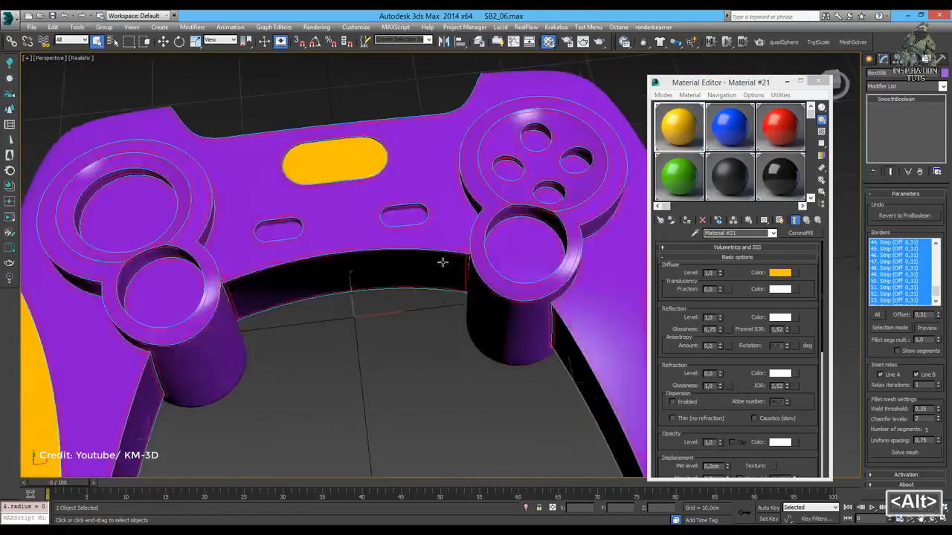
Widen the offset of two picked strips and set Fillet segs mult. to 2.
{"action": "middle_click_drag", "start_coordinate": [444, 261], "coordinate": [490, 297], "text": "alt"}
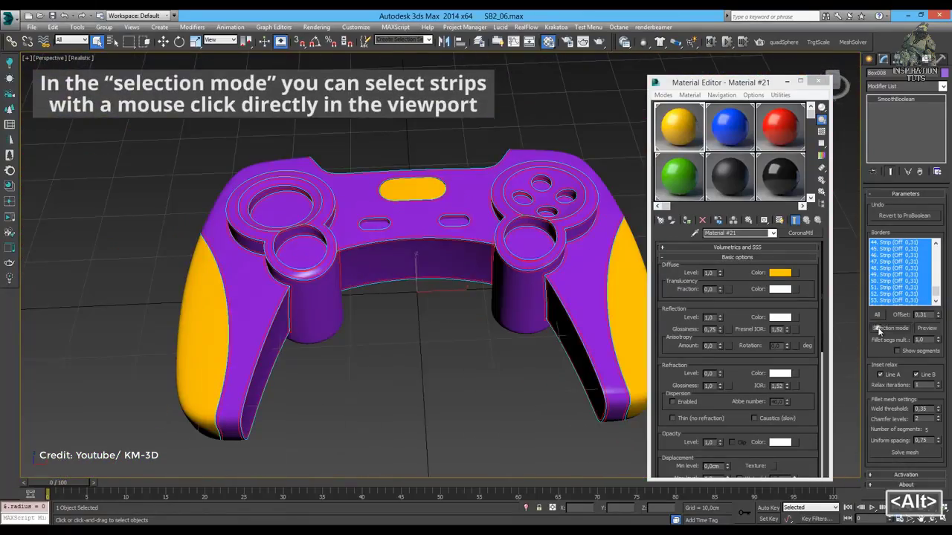
{"action": "left_click", "coordinate": [561, 315], "text": "ctrl"}
{"action": "left_click", "coordinate": [580, 371], "text": "ctrl"}
{"action": "middle_click_drag", "start_coordinate": [580, 372], "coordinate": [489, 276], "text": "alt"}
{"action": "middle_click_drag", "start_coordinate": [524, 317], "coordinate": [435, 292], "text": "alt"}
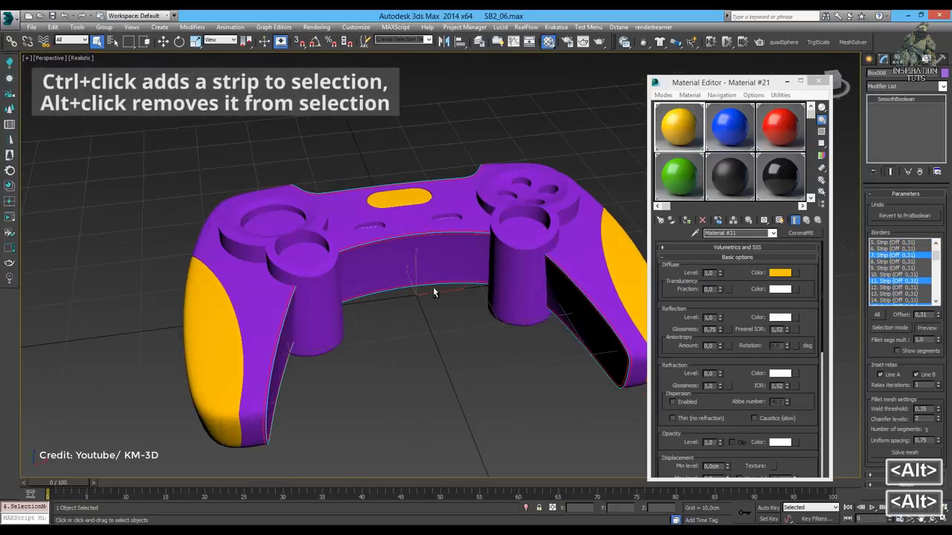
{"action": "left_click_drag", "start_coordinate": [936, 298], "coordinate": [934, 269]}
{"action": "middle_click_drag", "start_coordinate": [639, 297], "coordinate": [640, 327], "text": "alt"}
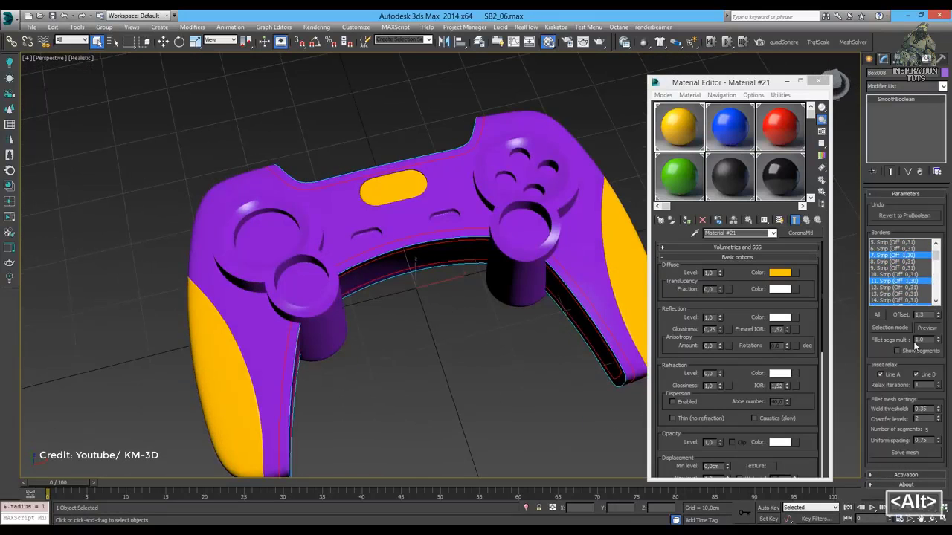
{"action": "type", "text": "2"}
{"action": "key", "text": "Return"}
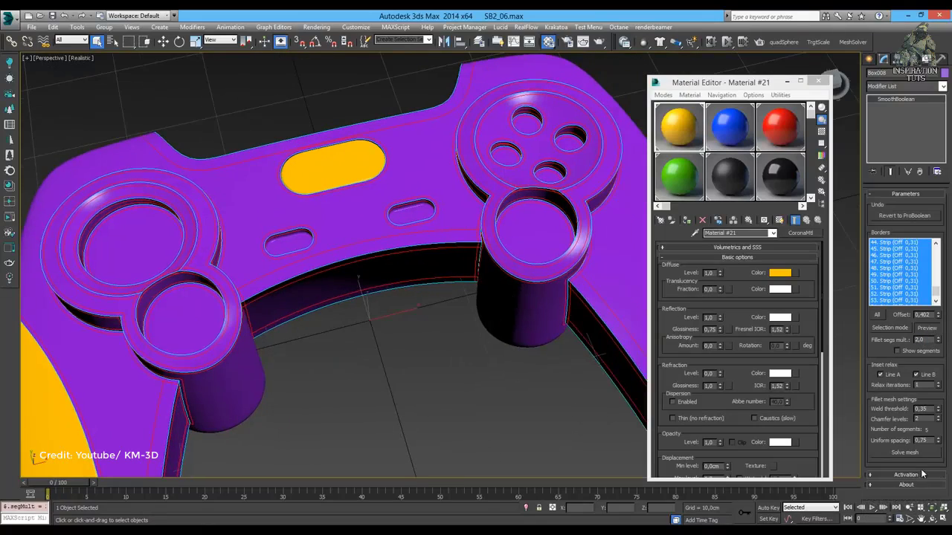
Solve the body's SmoothBoolean mesh and inspect the resulting fillet topology.
{"action": "middle_click_drag", "start_coordinate": [595, 335], "coordinate": [639, 327], "text": "alt"}
{"action": "left_click", "coordinate": [895, 451]}
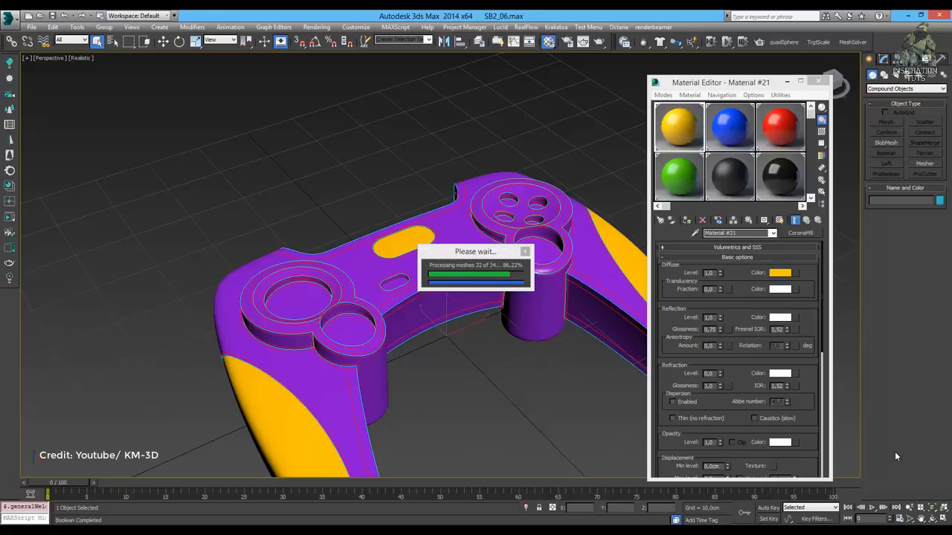
{"action": "mouse_move", "coordinate": [454, 357]}
{"action": "middle_mouse_down", "text": "alt"}
{"action": "mouse_move", "coordinate": [605, 282]}
{"action": "mouse_move", "coordinate": [315, 329]}
{"action": "mouse_move", "coordinate": [387, 328]}
{"action": "middle_mouse_up", "text": "alt"}
{"action": "key", "text": "F4"}
{"action": "scroll", "coordinate": [387, 328], "scroll_direction": "up", "scroll_amount": 5}
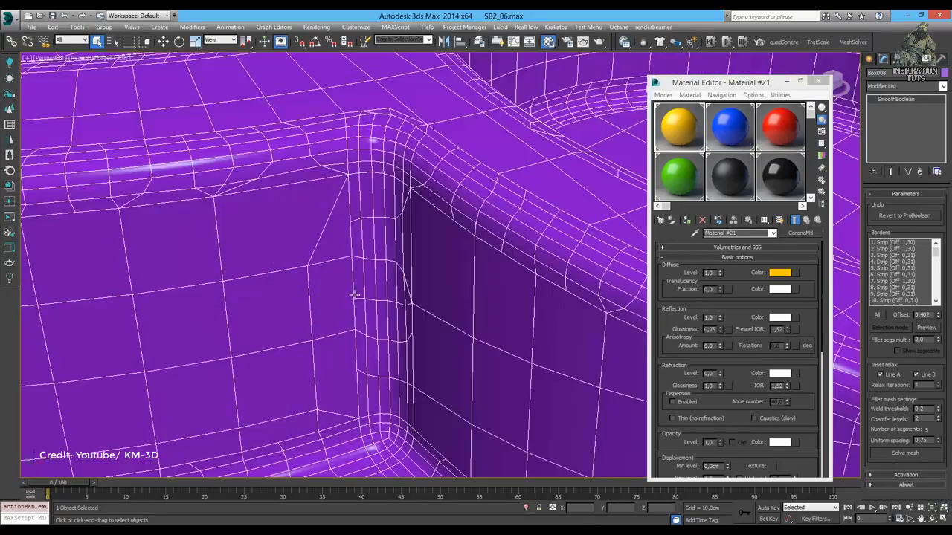
{"action": "key", "text": "F4"}
{"action": "scroll", "coordinate": [446, 334], "scroll_direction": "down", "scroll_amount": 6}
{"action": "mouse_move", "coordinate": [446, 334]}
{"action": "middle_mouse_down", "text": "alt"}
{"action": "mouse_move", "coordinate": [456, 334]}
{"action": "mouse_move", "coordinate": [476, 223]}
{"action": "middle_mouse_up", "text": "alt"}
Frame the joystick cap disc and solve its SmoothBoolean with all border strips selected.
{"action": "left_click", "coordinate": [478, 41]}
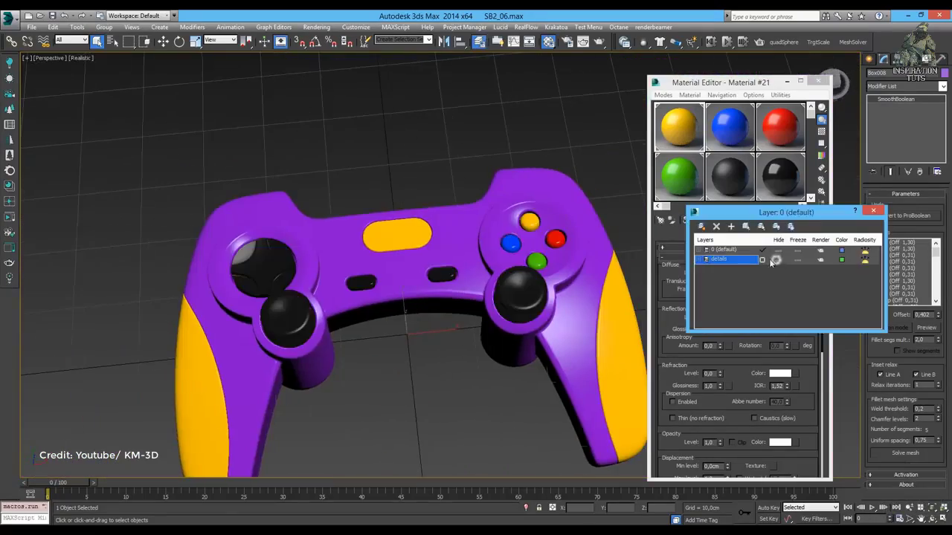
{"action": "left_click", "coordinate": [322, 299]}
{"action": "key", "text": "F4"}
{"action": "key", "text": "z"}
{"action": "left_click", "coordinate": [873, 211]}
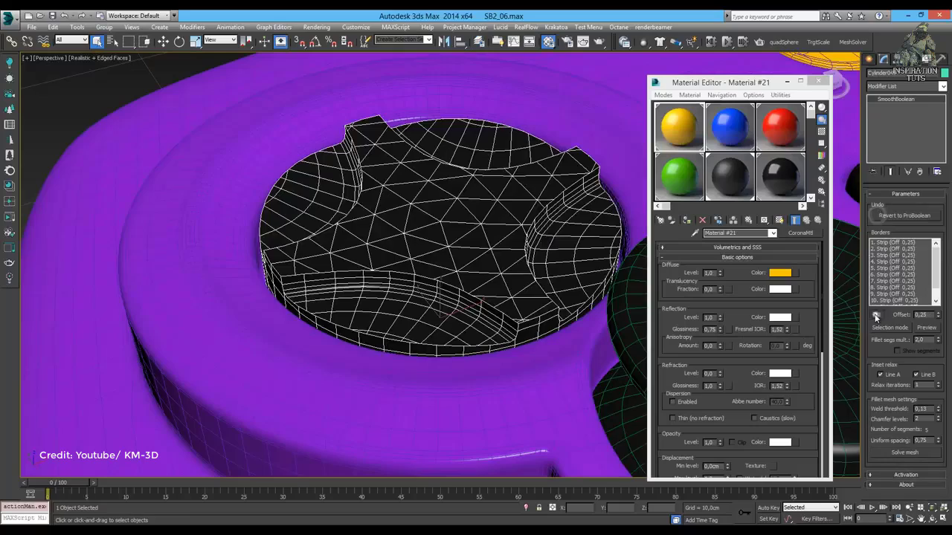
{"action": "left_click", "coordinate": [876, 315]}
{"action": "key", "text": "F4"}
{"action": "left_click", "coordinate": [907, 453]}
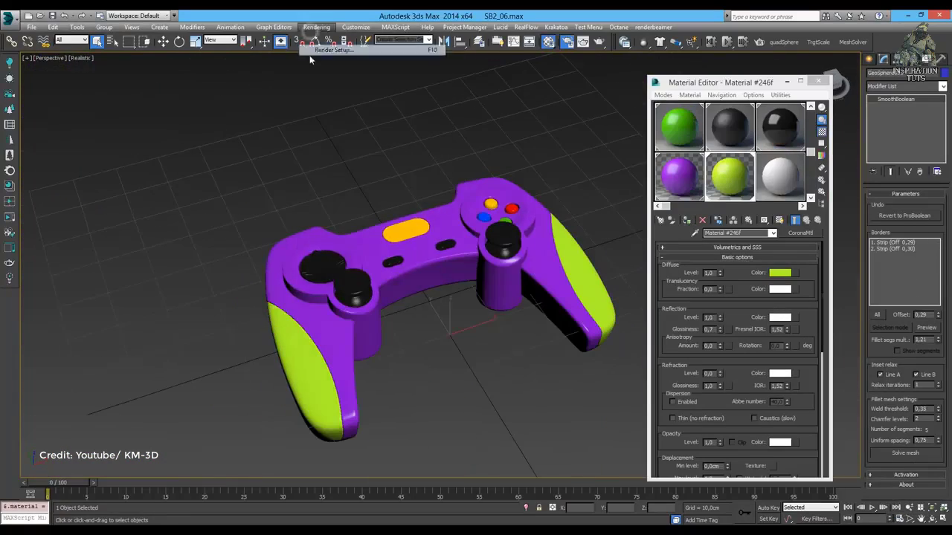
Start a Corona interactive render and orbit to view the face buttons and triggers.
{"action": "key", "text": "shift+q"}
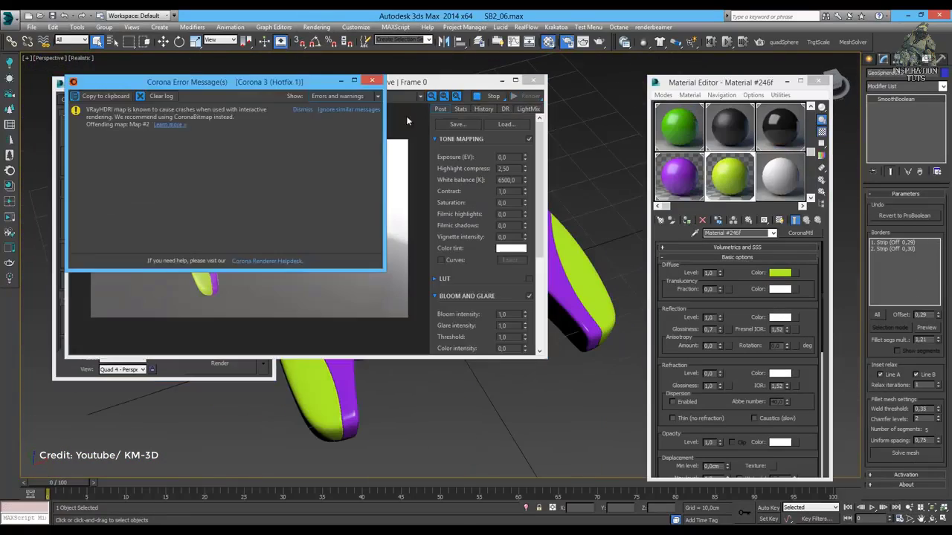
{"action": "middle_click_drag", "start_coordinate": [361, 269], "coordinate": [614, 165], "text": "alt"}
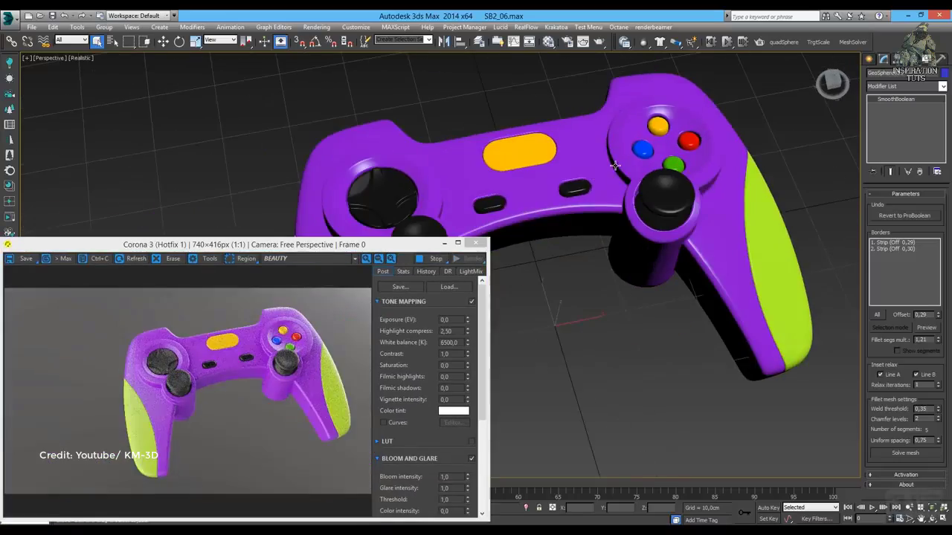
{"action": "scroll", "coordinate": [633, 227], "scroll_direction": "up", "scroll_amount": 10}
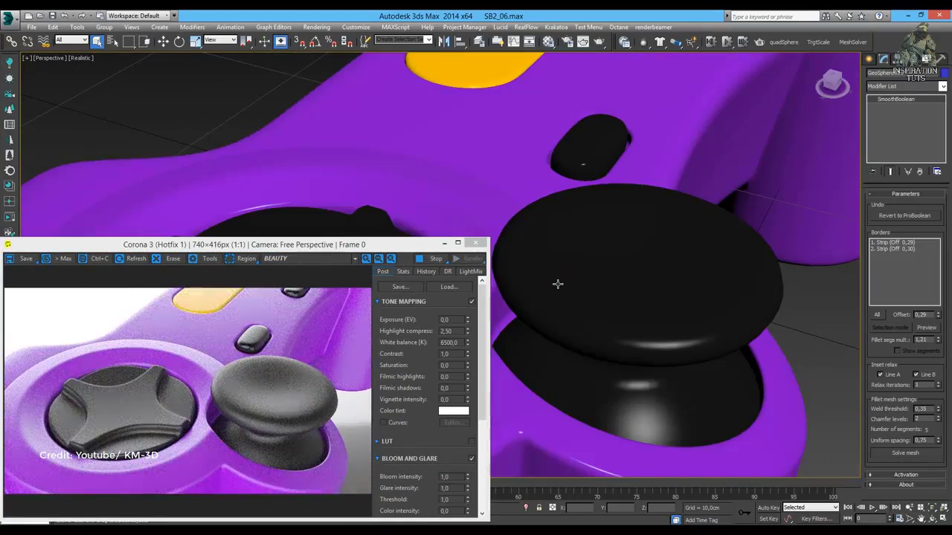
{"action": "scroll", "coordinate": [557, 284], "scroll_direction": "down", "scroll_amount": 10}
{"action": "middle_click_drag", "start_coordinate": [558, 284], "coordinate": [724, 261], "text": "alt"}
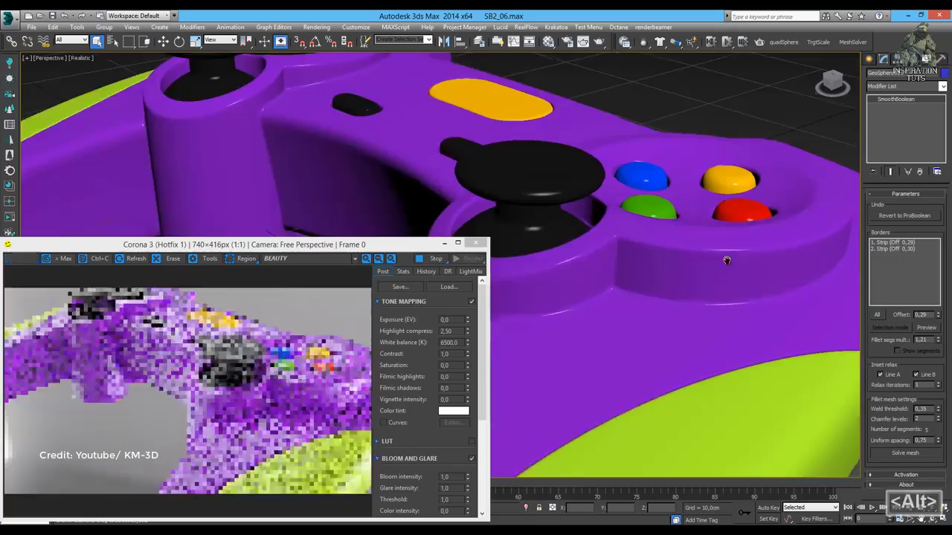
{"action": "scroll", "coordinate": [746, 395], "scroll_direction": "up", "scroll_amount": 8}
{"action": "scroll", "coordinate": [650, 245], "scroll_direction": "down", "scroll_amount": 8}
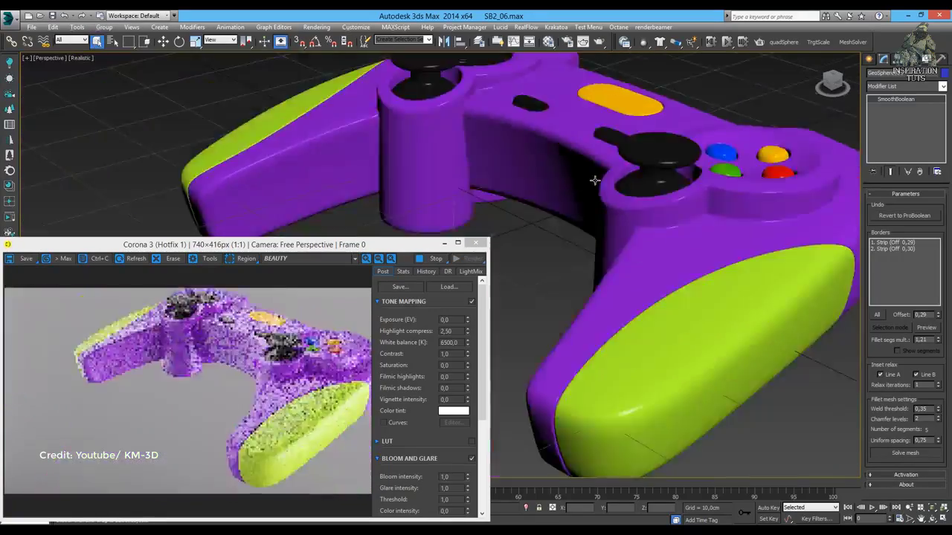
{"action": "middle_click_drag", "start_coordinate": [565, 253], "coordinate": [649, 245], "text": "alt"}
{"action": "scroll", "coordinate": [649, 245], "scroll_direction": "up", "scroll_amount": 10}
{"action": "scroll", "coordinate": [650, 245], "scroll_direction": "down", "scroll_amount": 10}
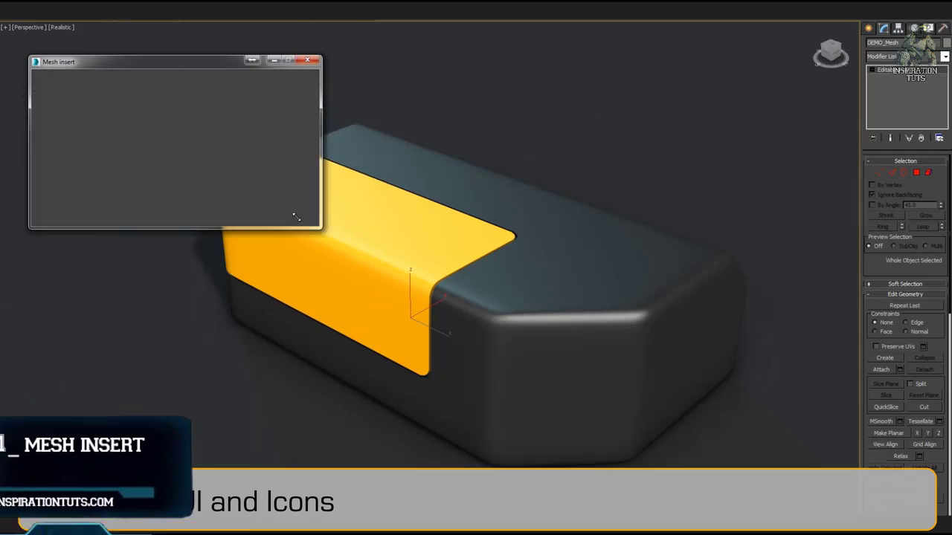
{"action": "left_click_drag", "start_coordinate": [296, 216], "coordinate": [372, 283]}
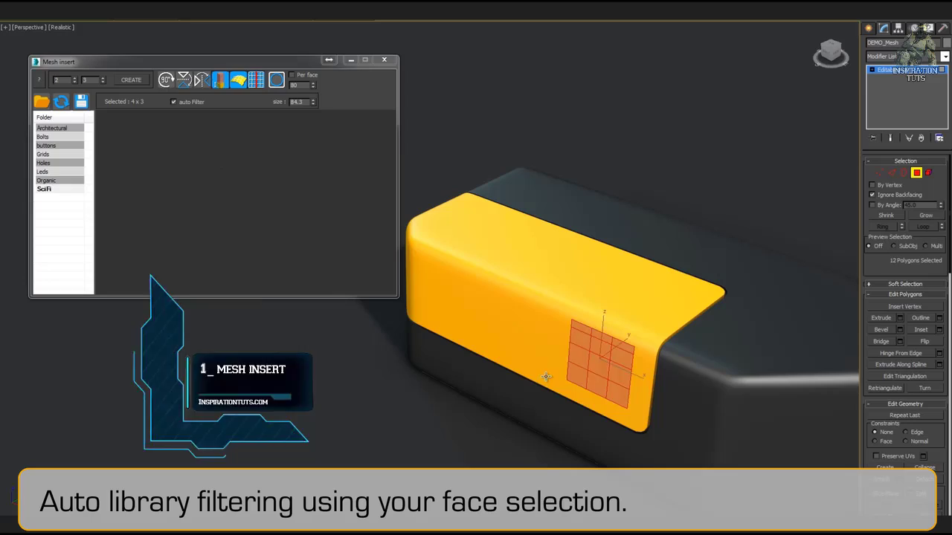
Show the SciFi assets in the Mesh insert library.
{"action": "left_click", "coordinate": [51, 189]}
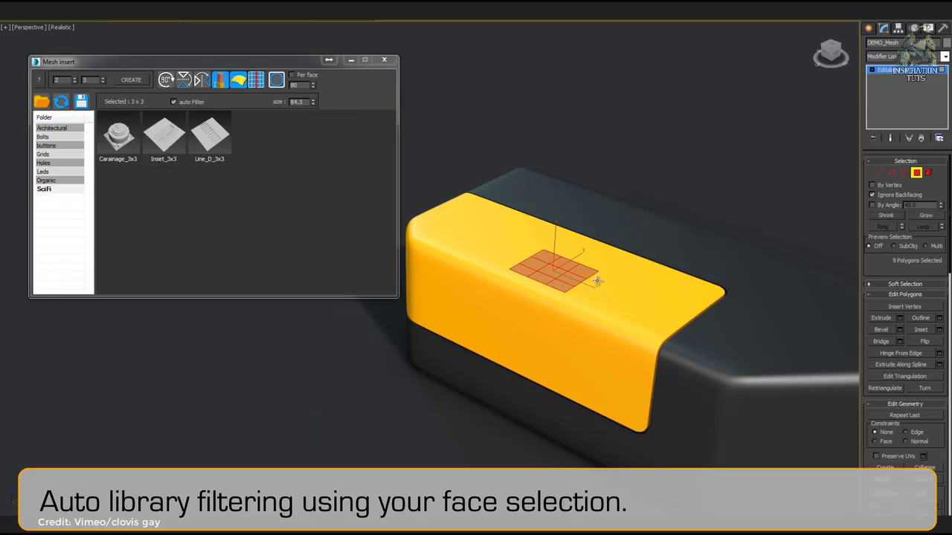